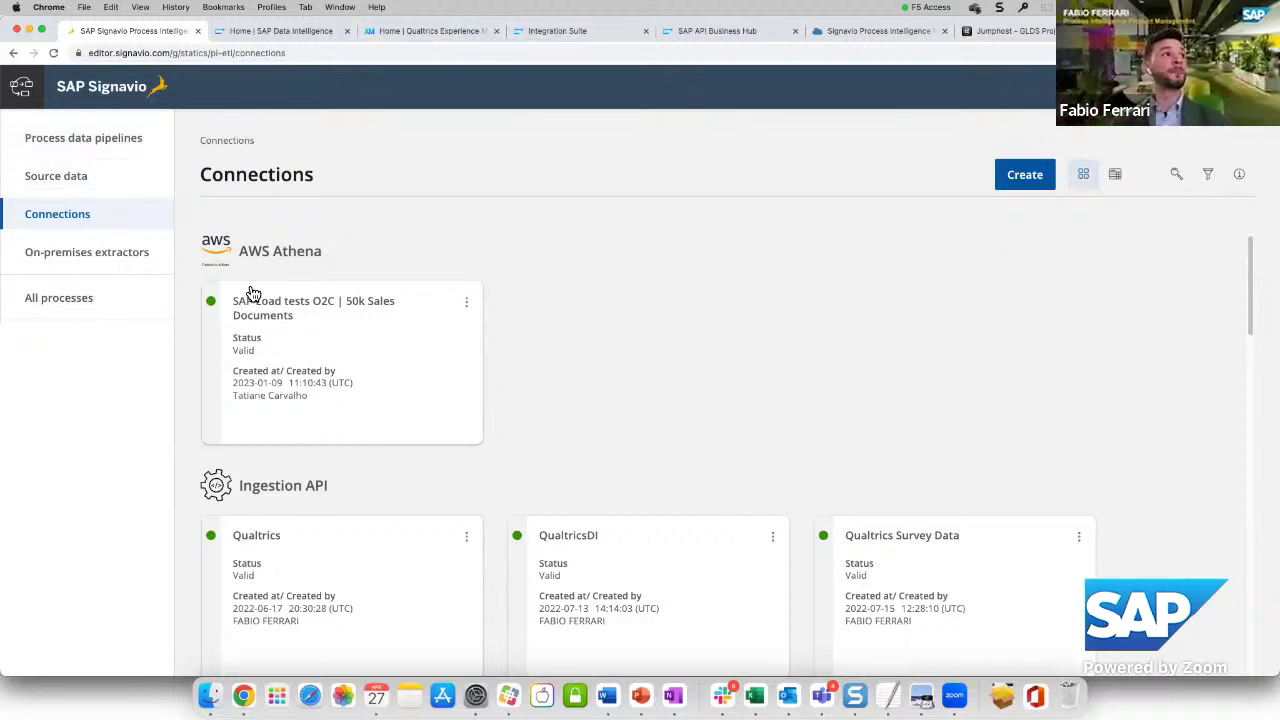
pyautogui.click(1020, 186)
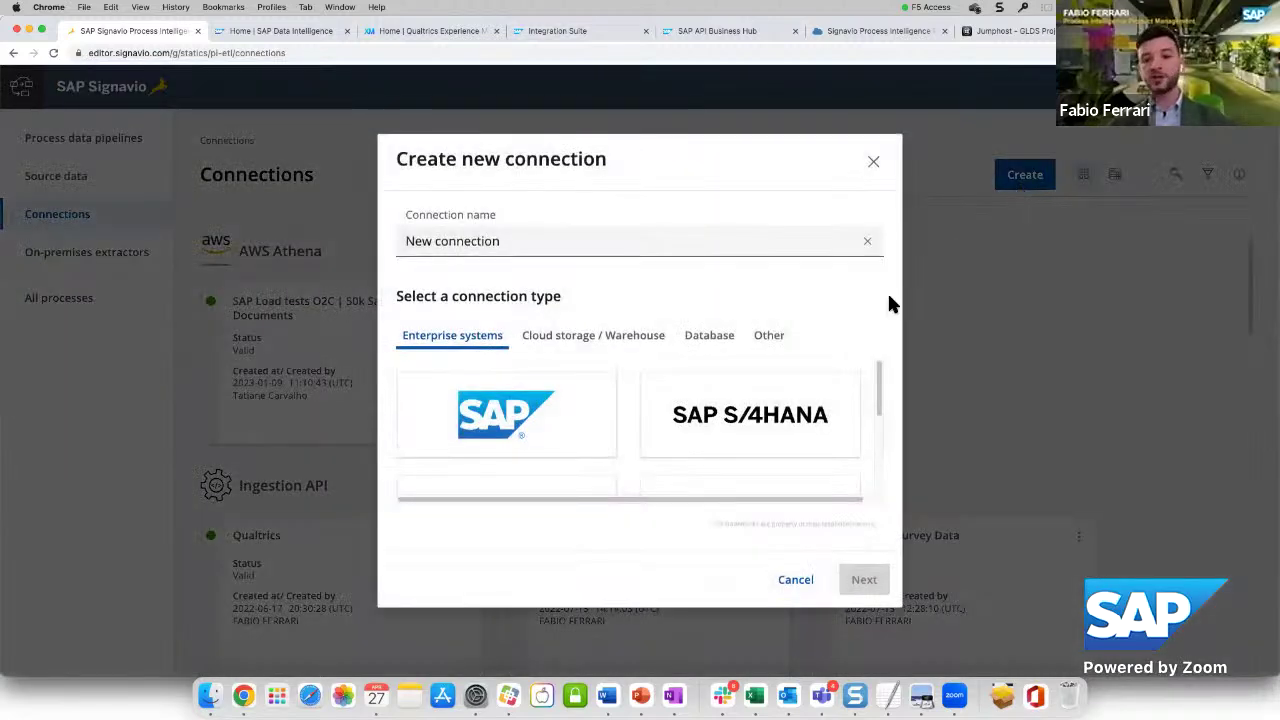
pyautogui.scroll(-1, 640, 430)
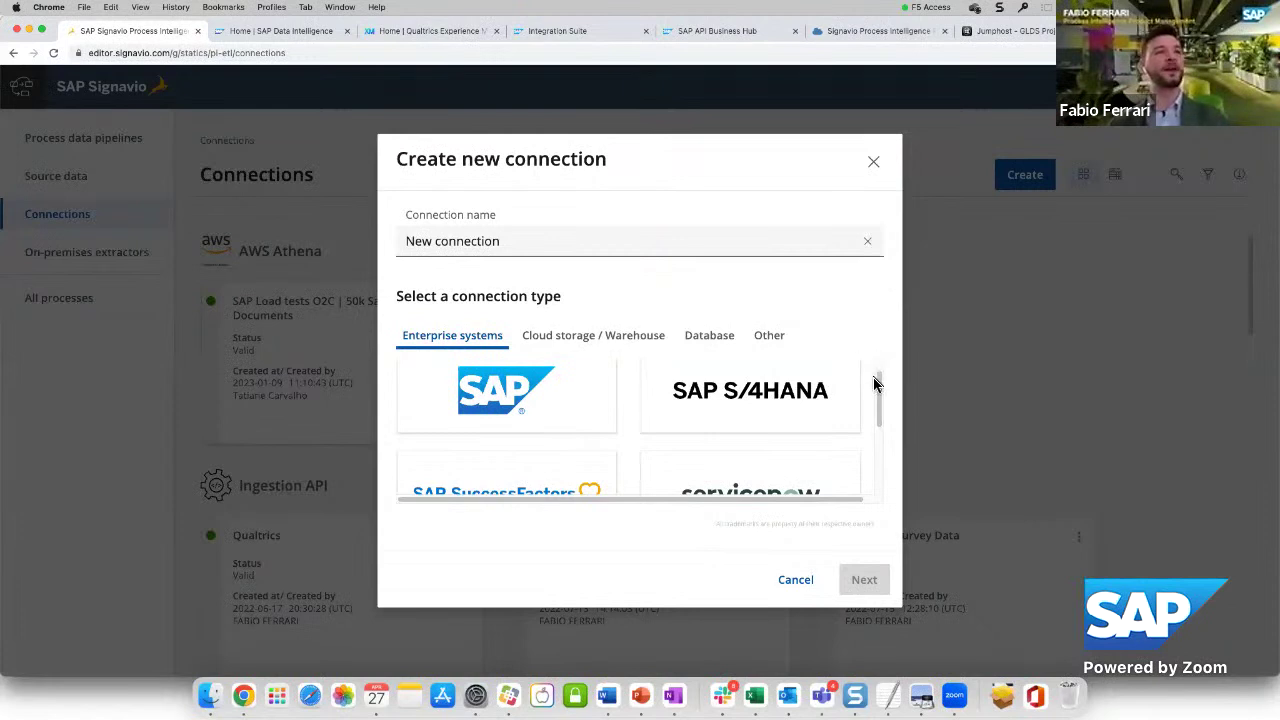
pyautogui.scroll(-1, 740, 423)
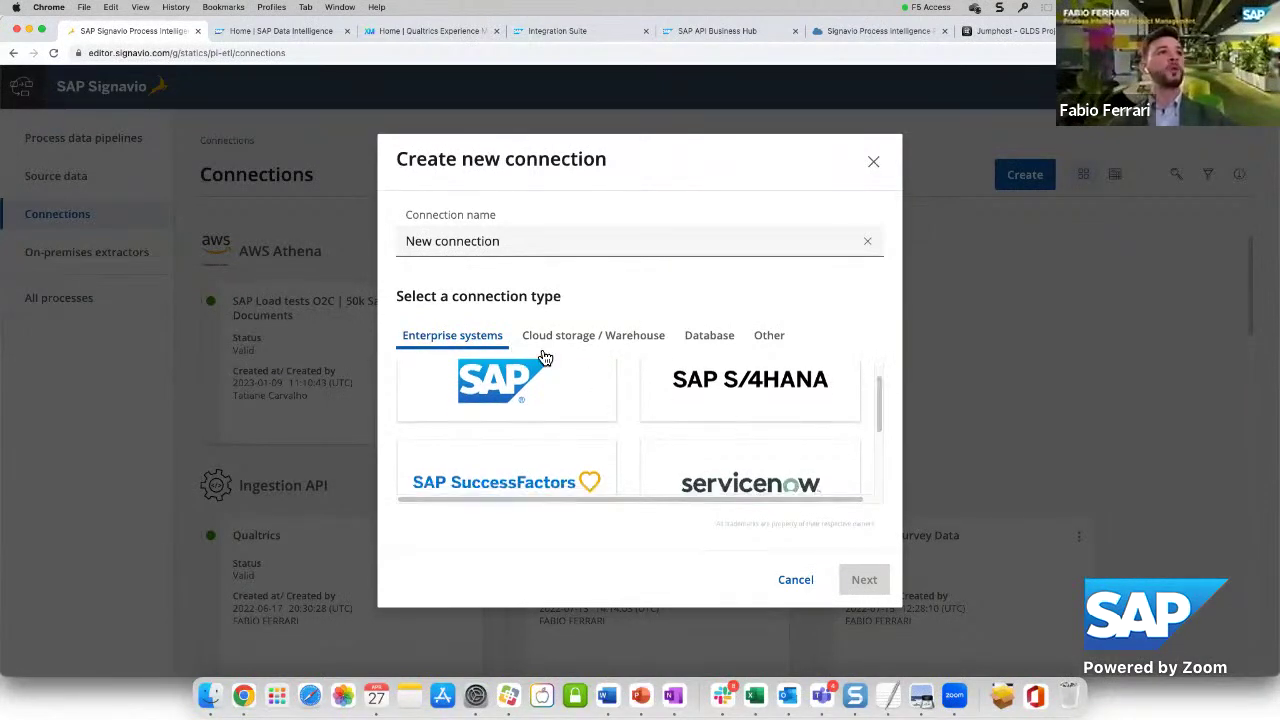
pyautogui.moveTo(880, 409); pyautogui.dragTo(877, 371)
pyautogui.click(628, 347)
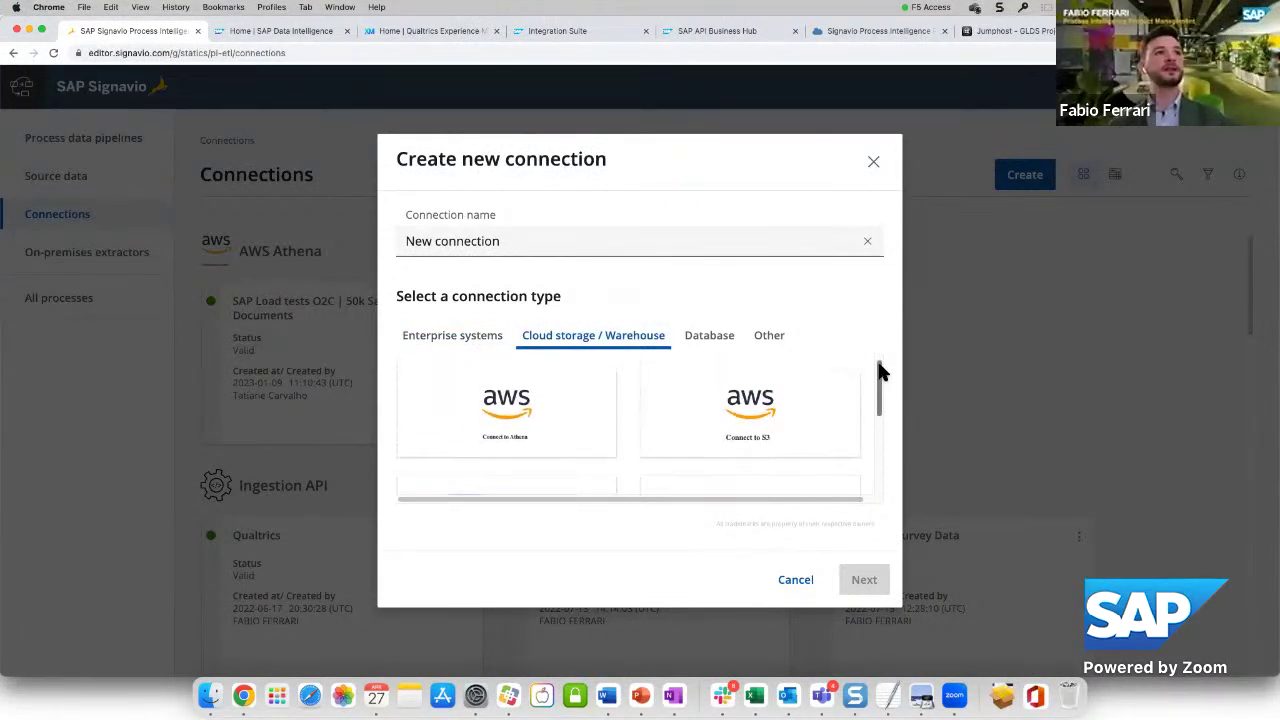
pyautogui.click(729, 357)
pyautogui.scroll(-2, 857, 416)
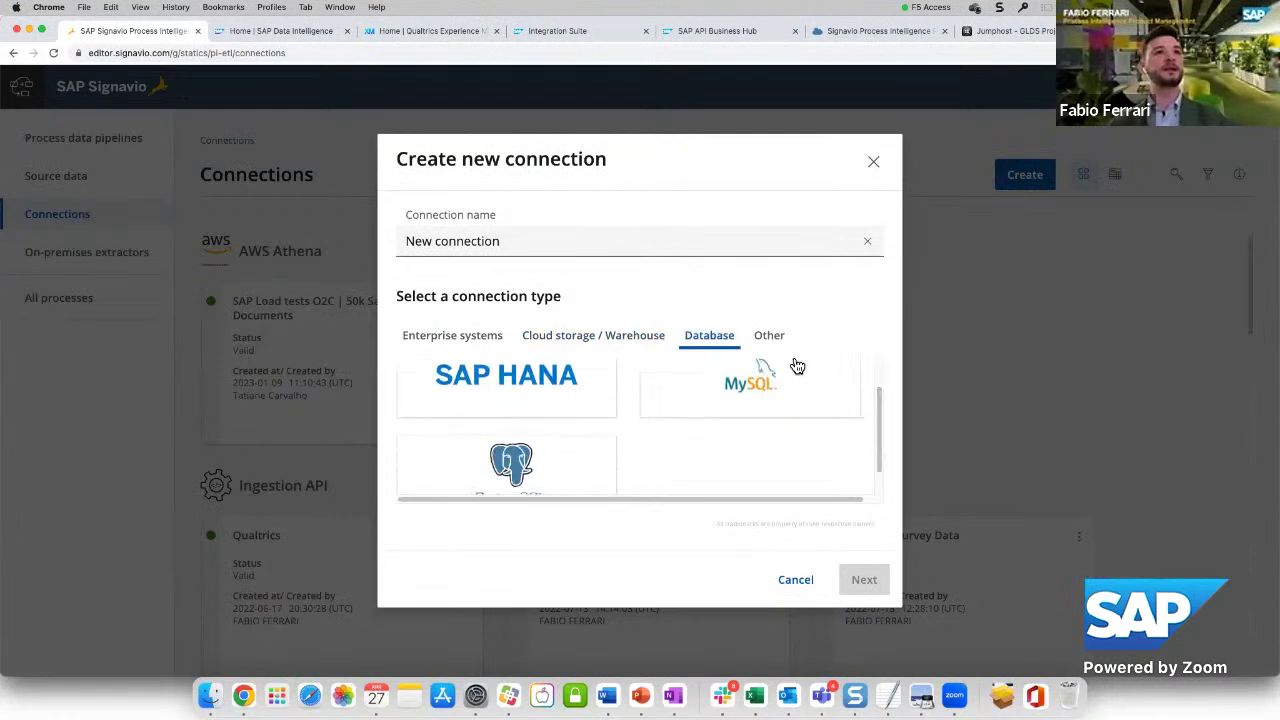
pyautogui.click(768, 337)
pyautogui.scroll(-5, 675, 450)
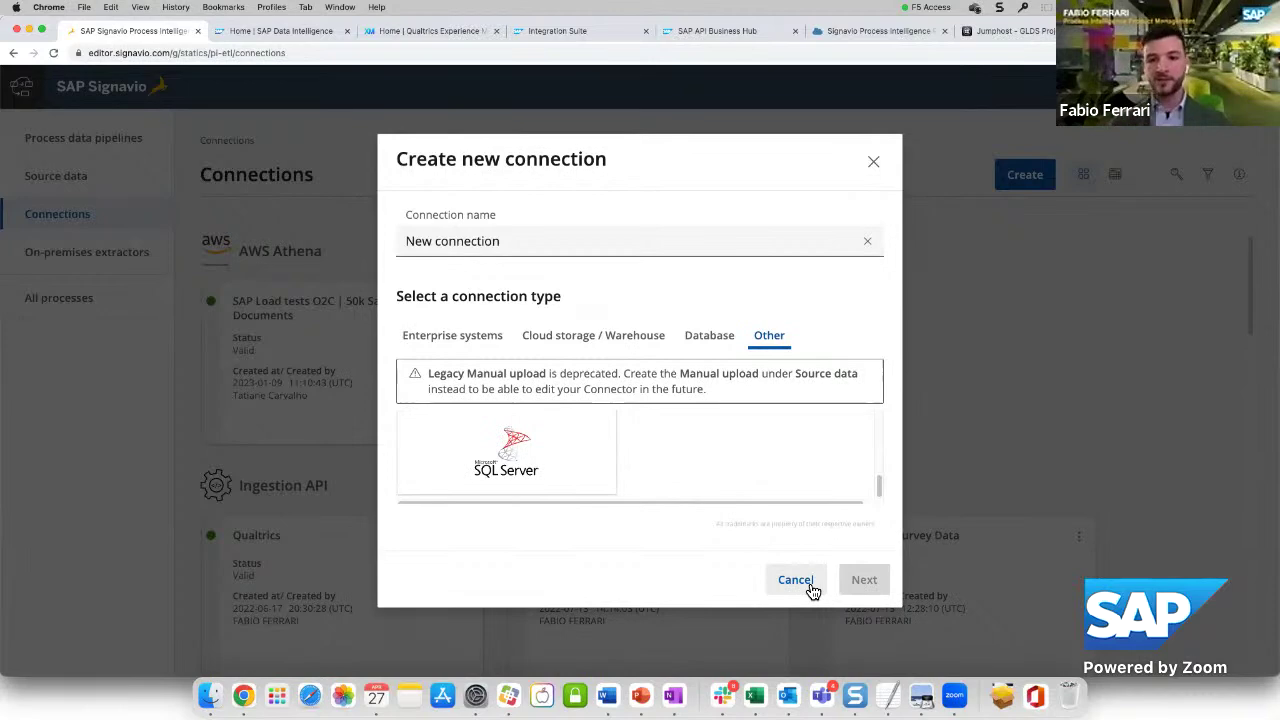
pyautogui.scroll(1, 713, 460)
pyautogui.scroll(3, 713, 460)
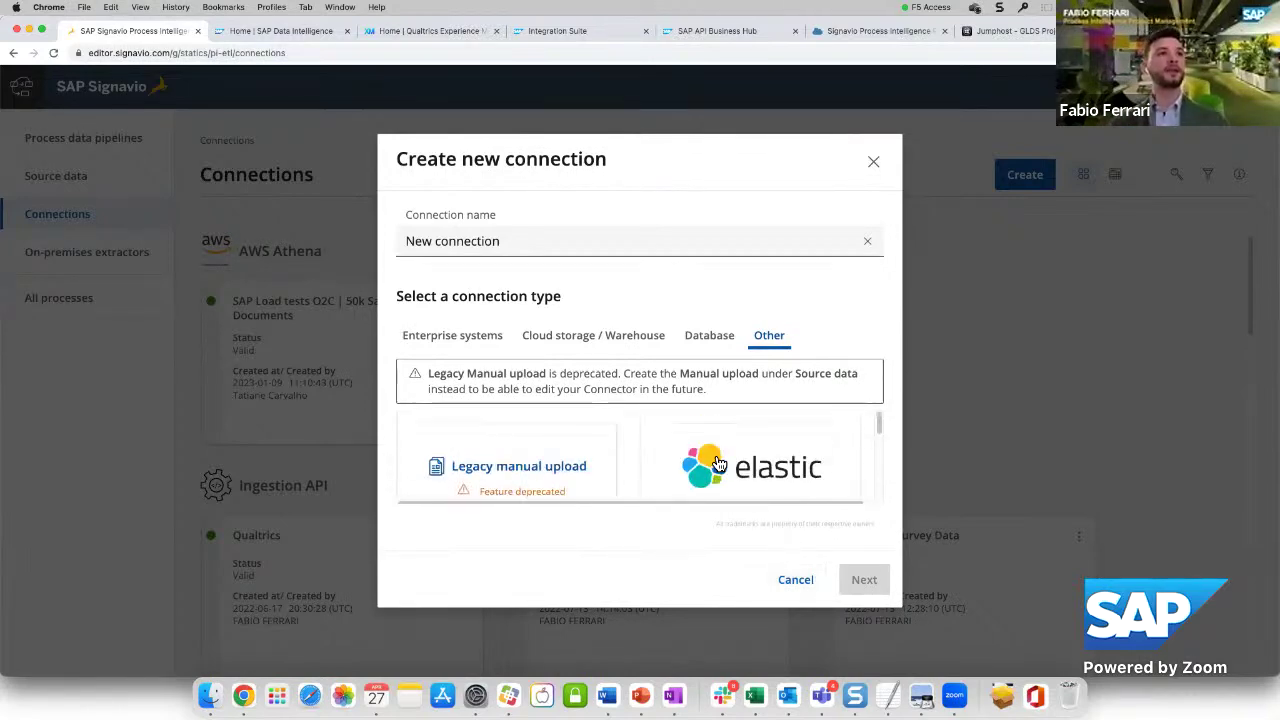
pyautogui.click(799, 581)
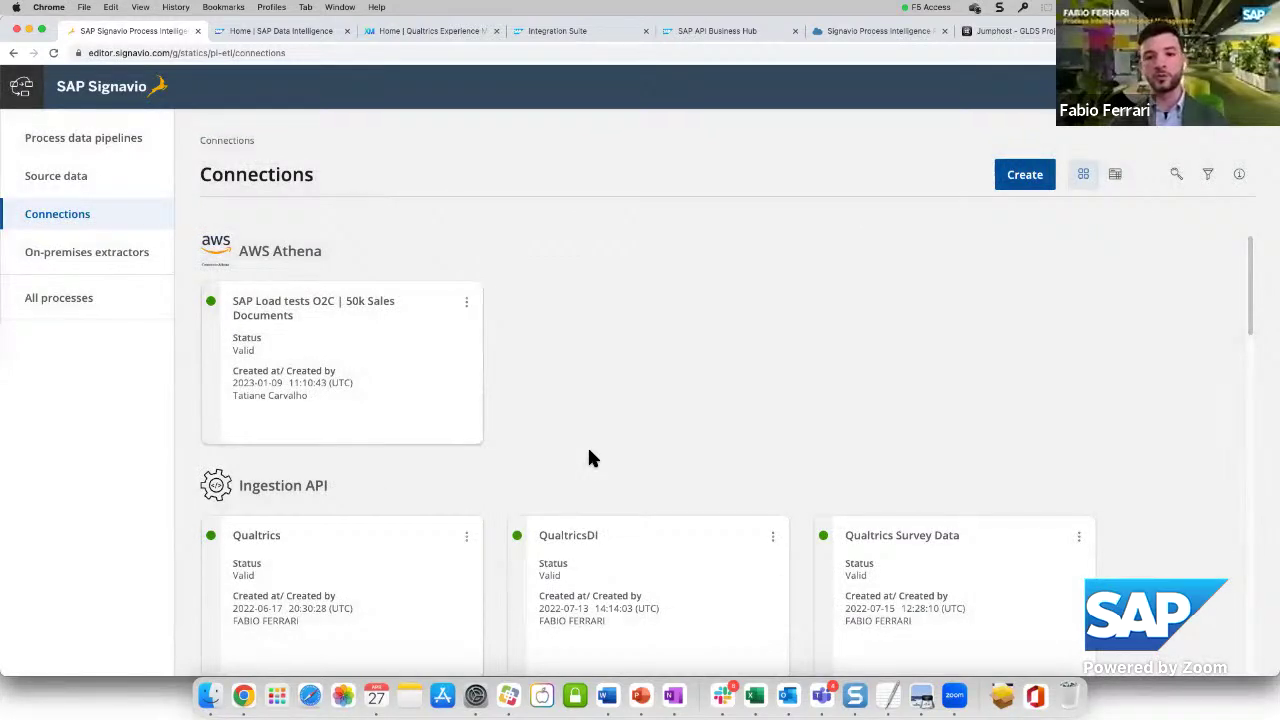
# Search connections for 'webinar' and open Webinar_27April to review its tables and on-premises extractor
pyautogui.click(1176, 174)
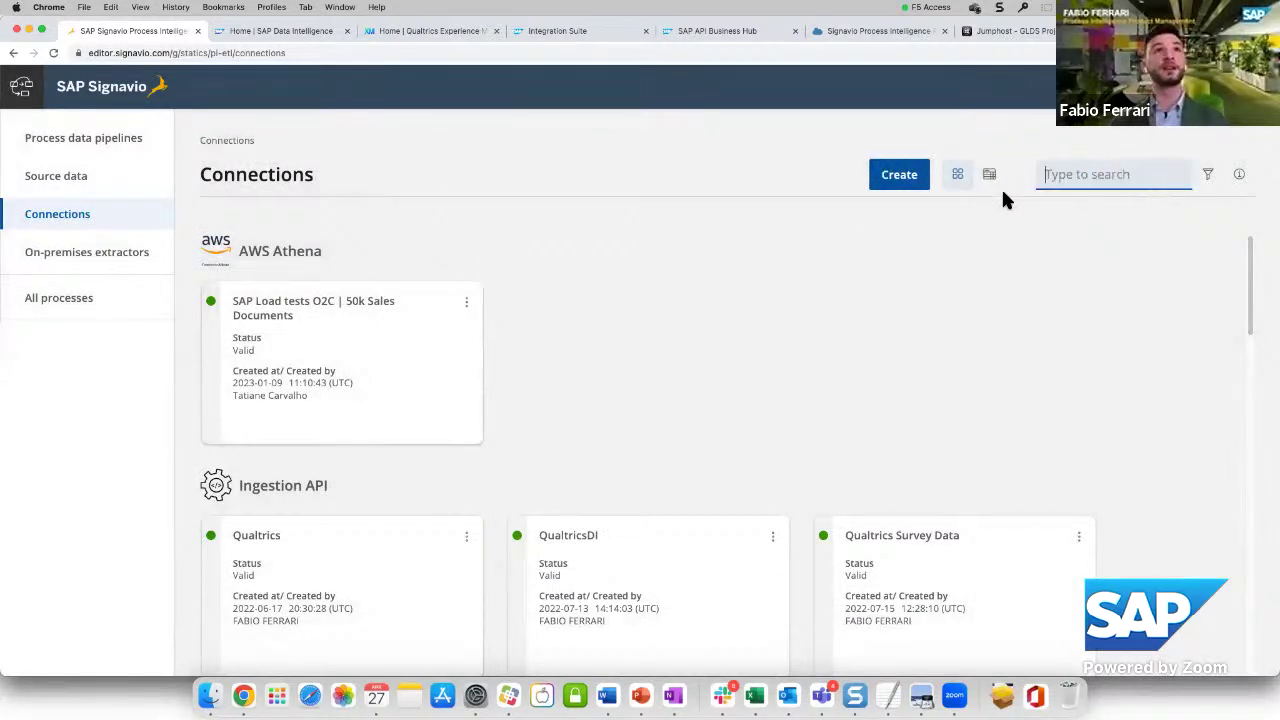
pyautogui.write('webinar')
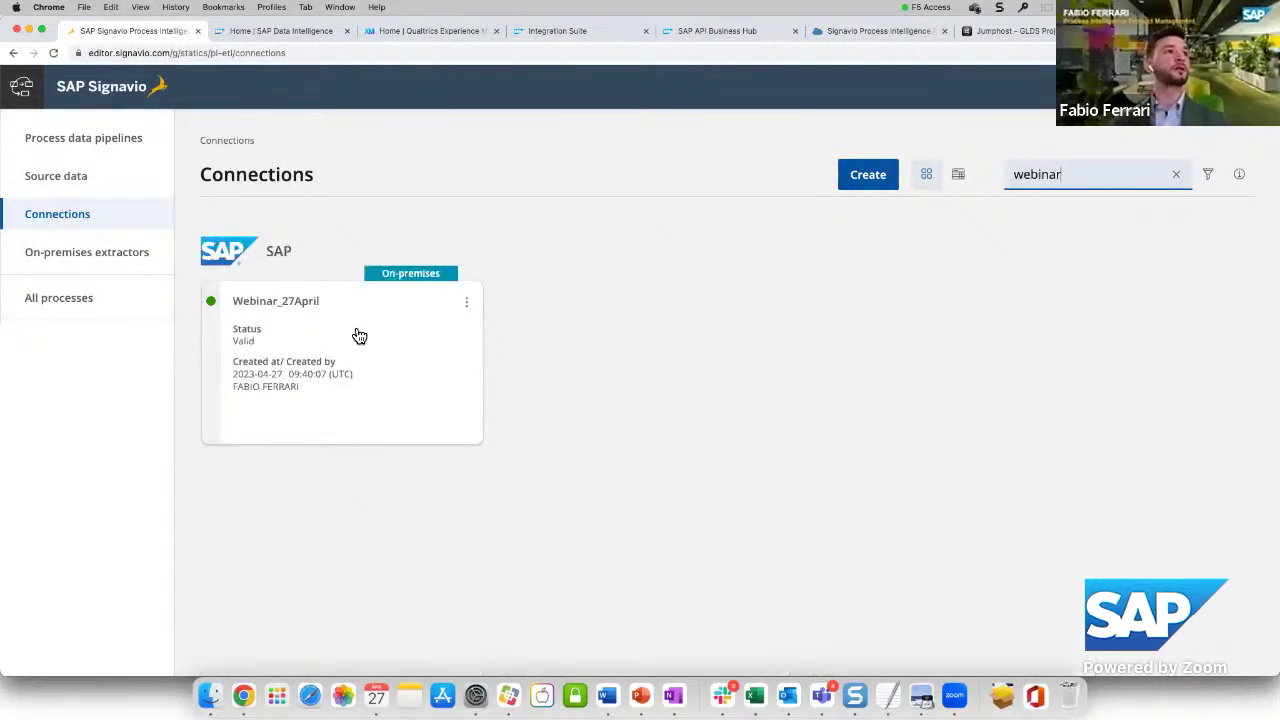
pyautogui.click(355, 332)
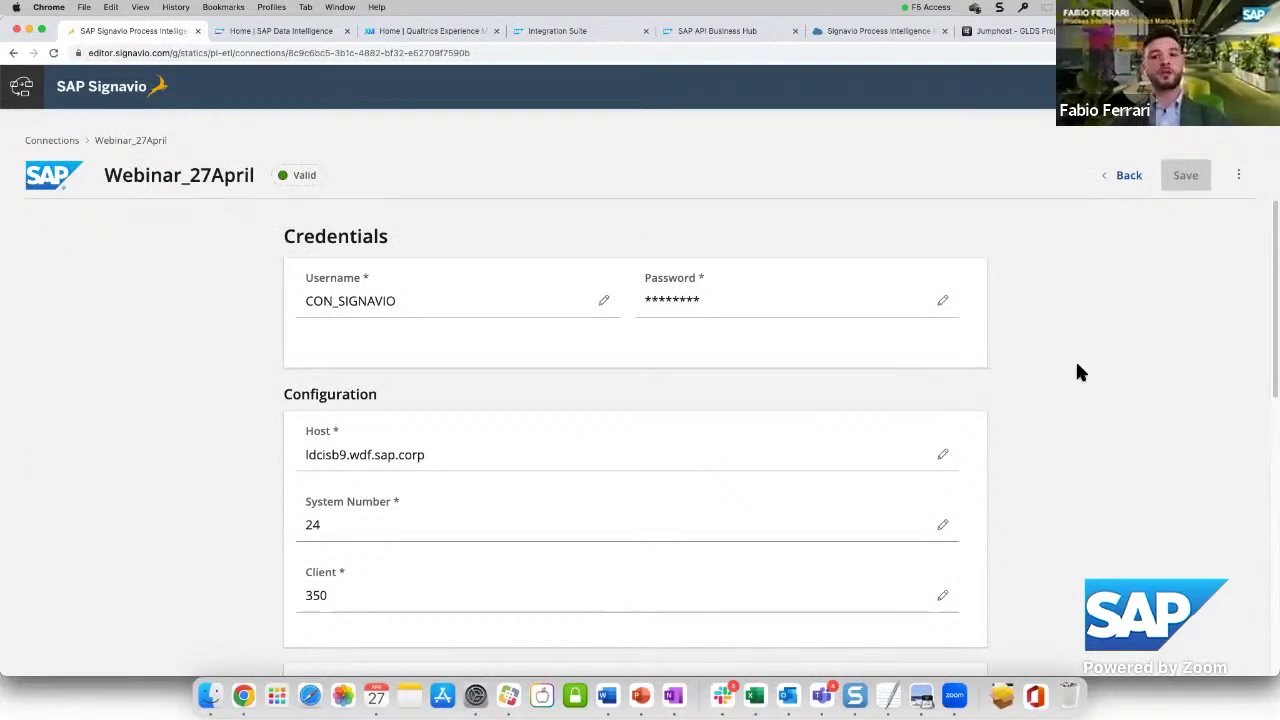
pyautogui.scroll(-5, 1077, 365)
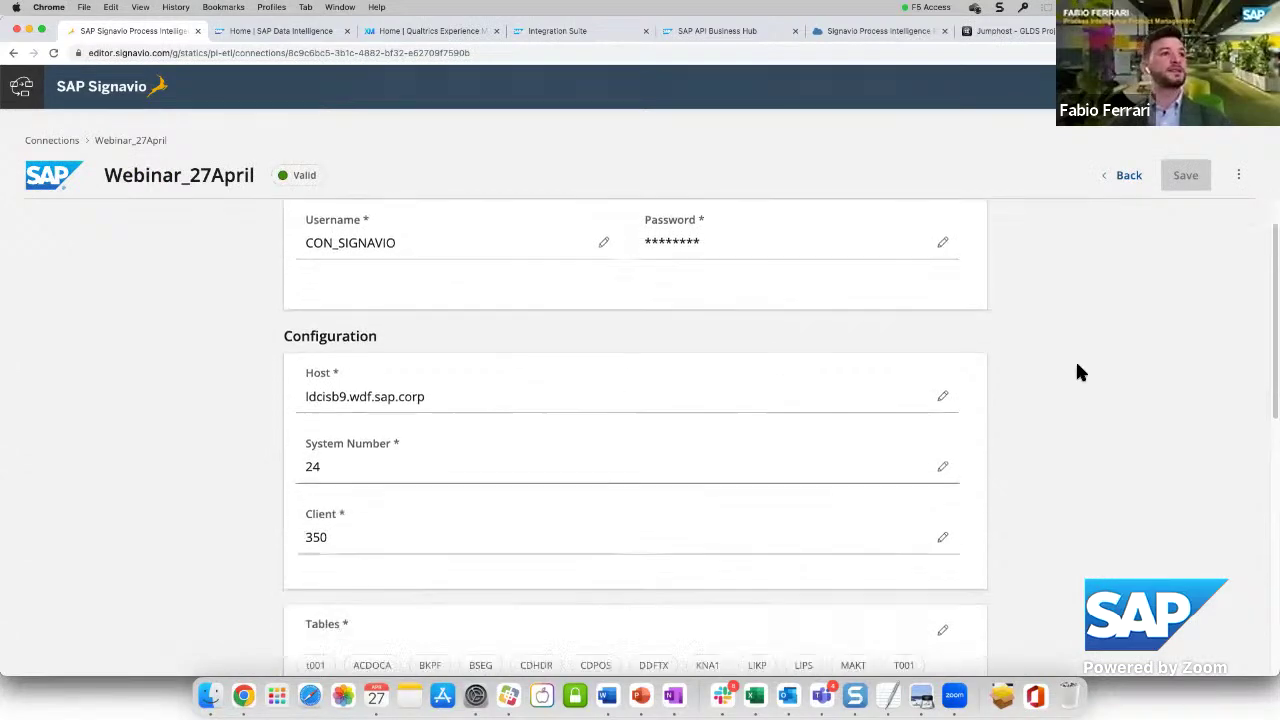
pyautogui.scroll(-5, 1077, 372)
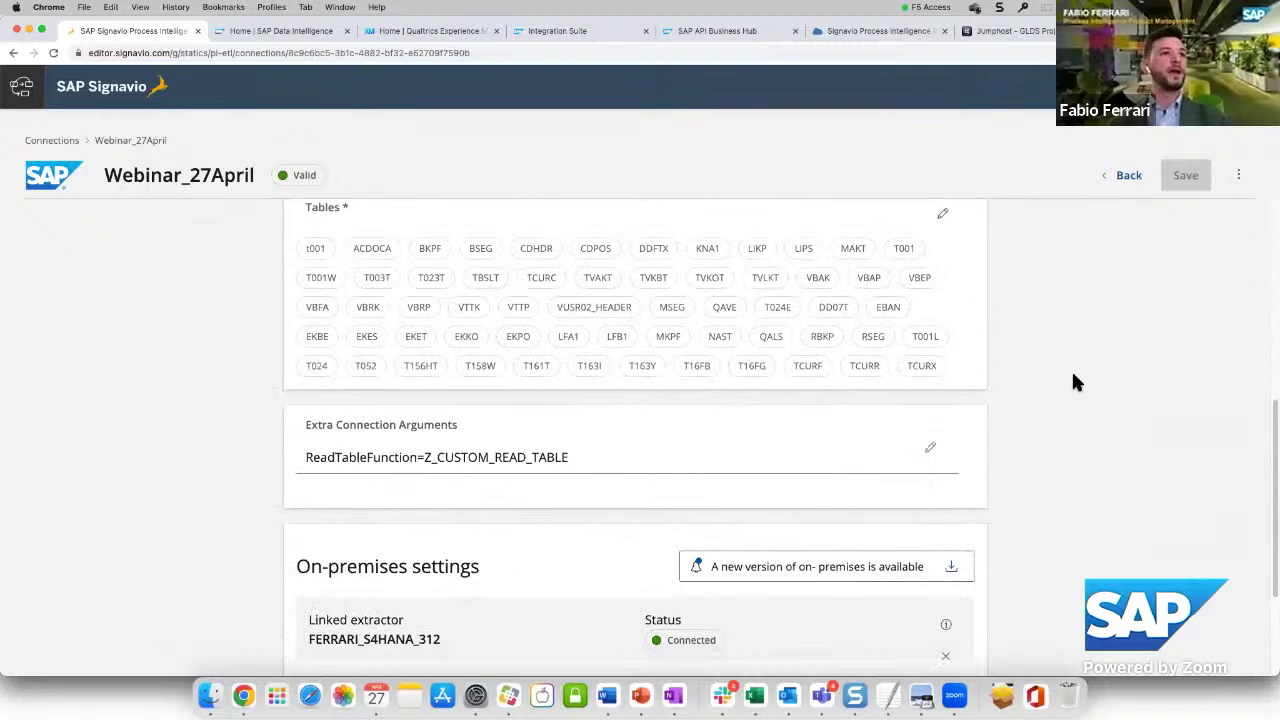
pyautogui.scroll(10, 1072, 380)
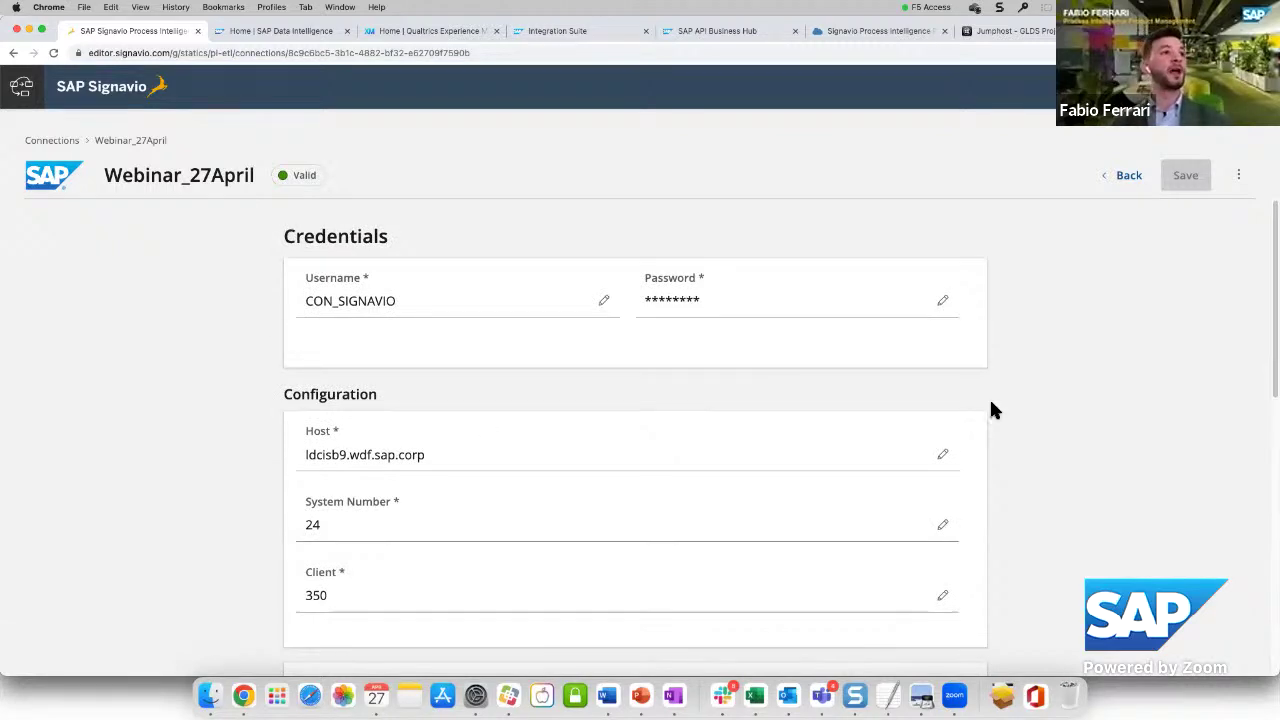
pyautogui.scroll(-2, 331, 389)
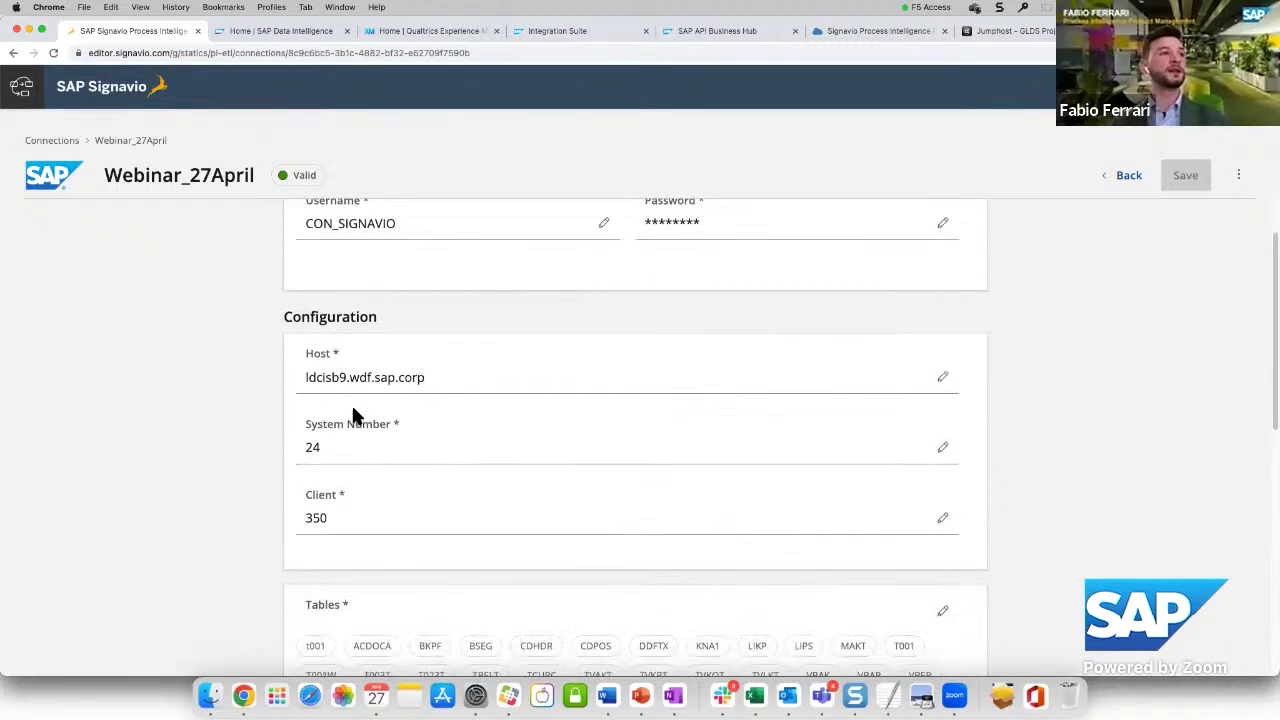
pyautogui.scroll(-2, 407, 428)
pyautogui.scroll(-8, 407, 432)
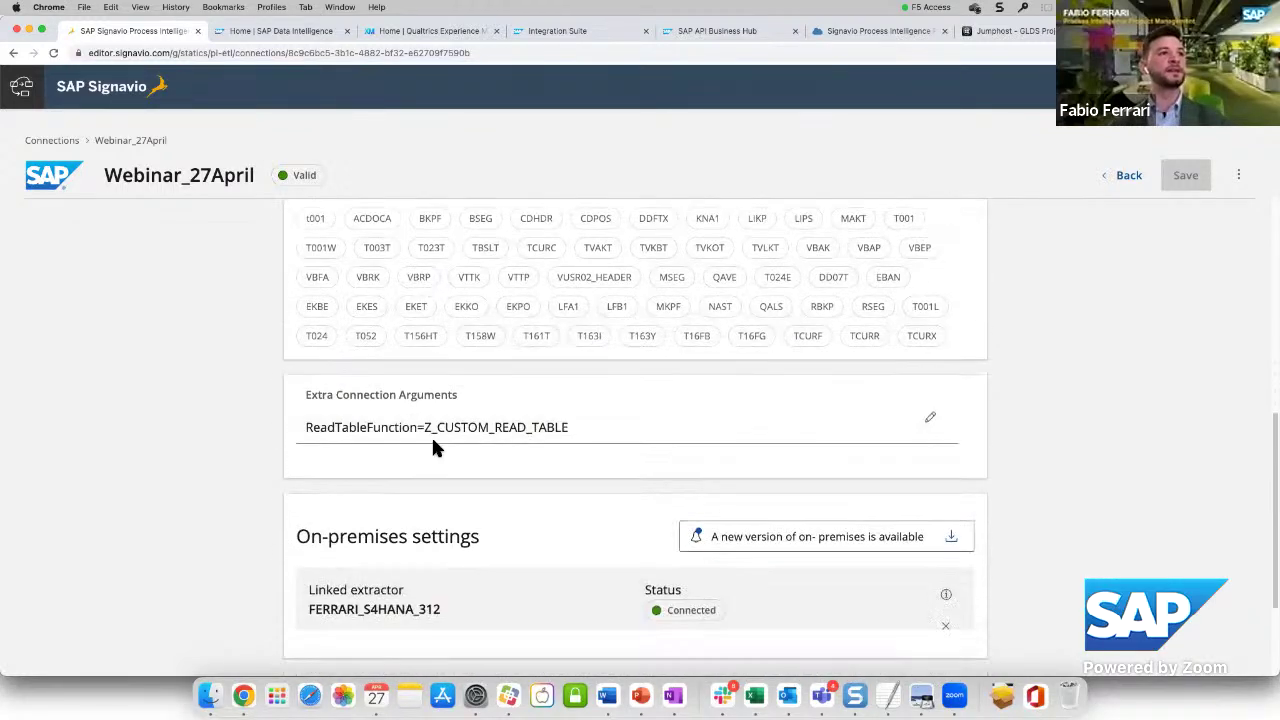
pyautogui.scroll(-2, 573, 510)
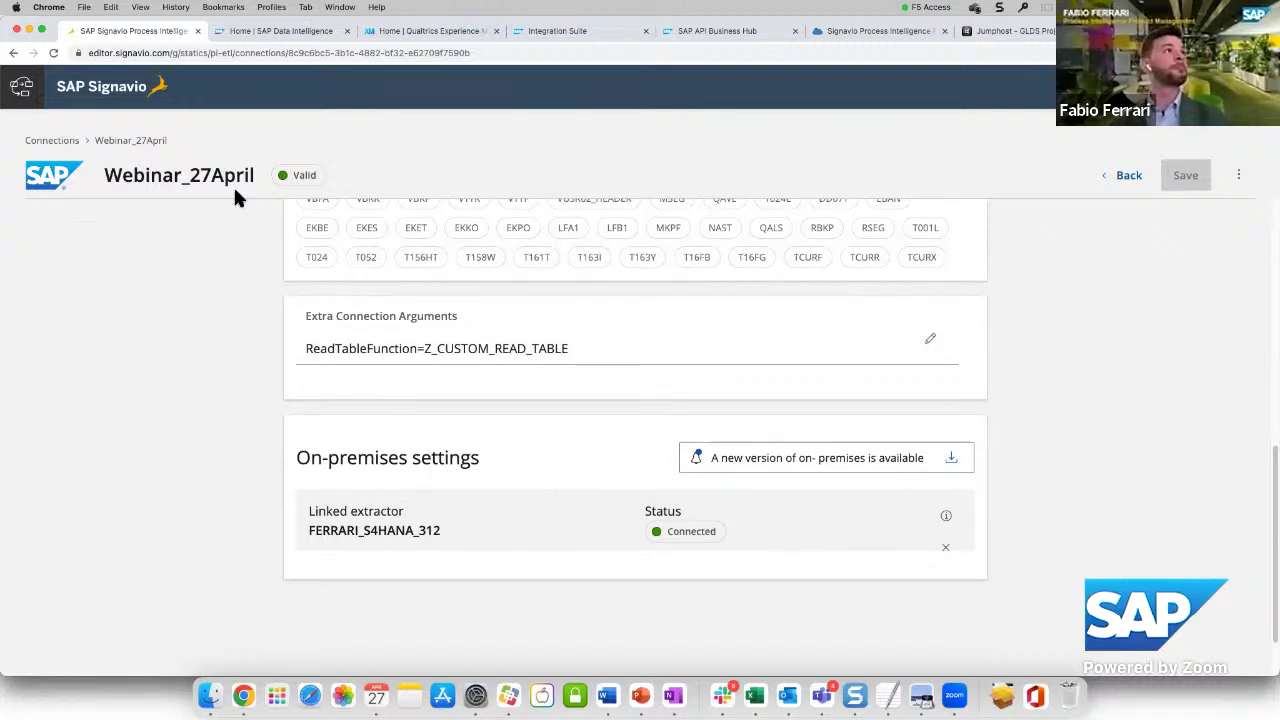
# Return to the Connections list, still filtered by 'webinar'
pyautogui.click(52, 146)
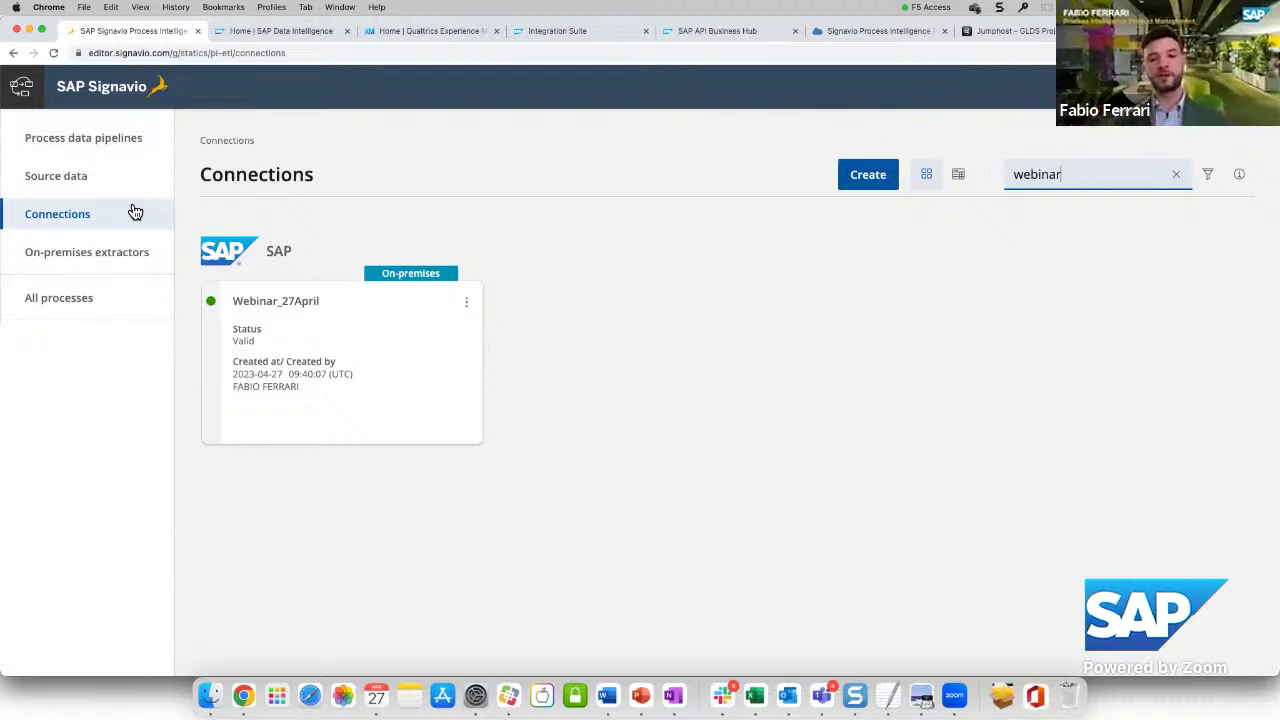
# View the Template documentation in a new browser tab, then return to the Connections page
pyautogui.click(1240, 177)
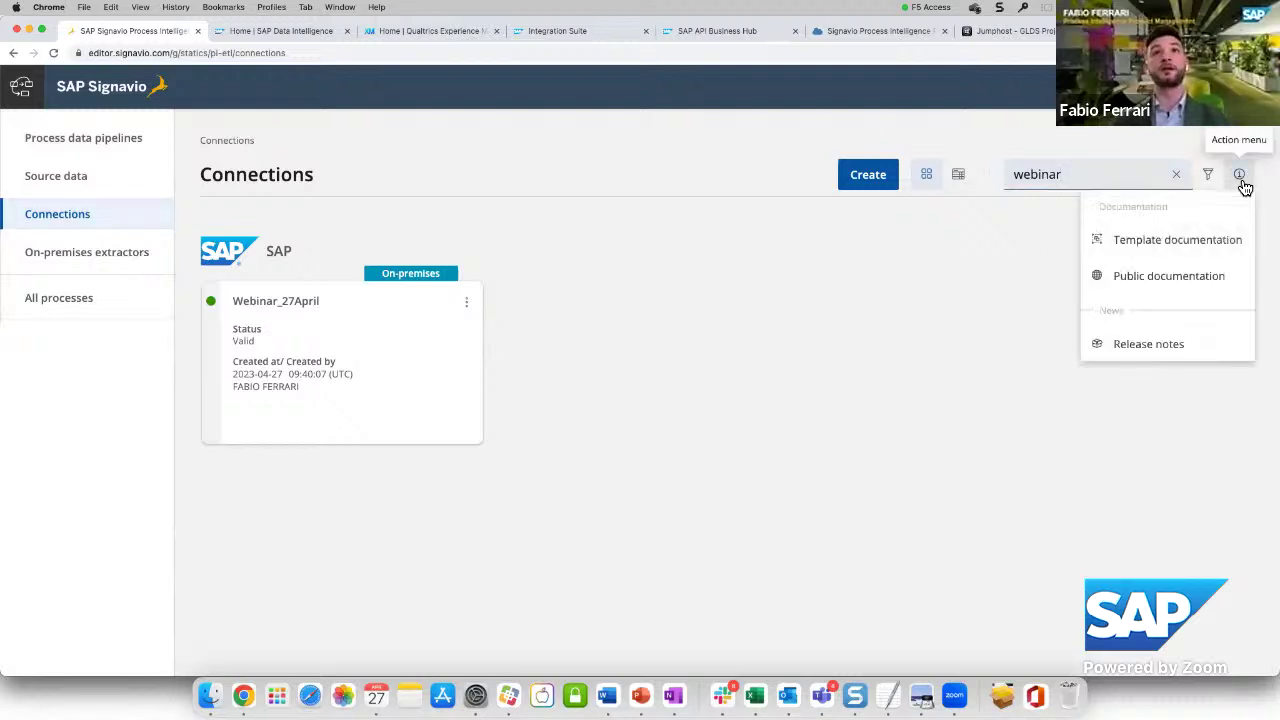
pyautogui.click(1170, 254)
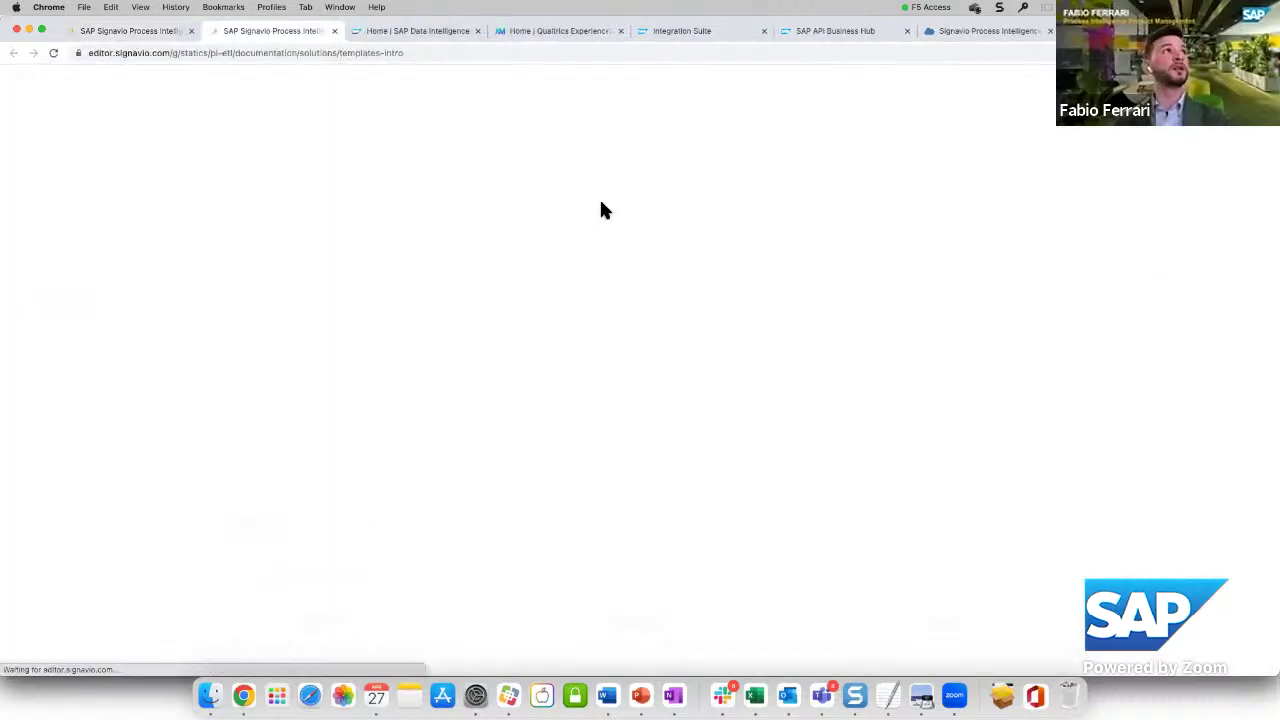
pyautogui.scroll(-10, 189, 290)
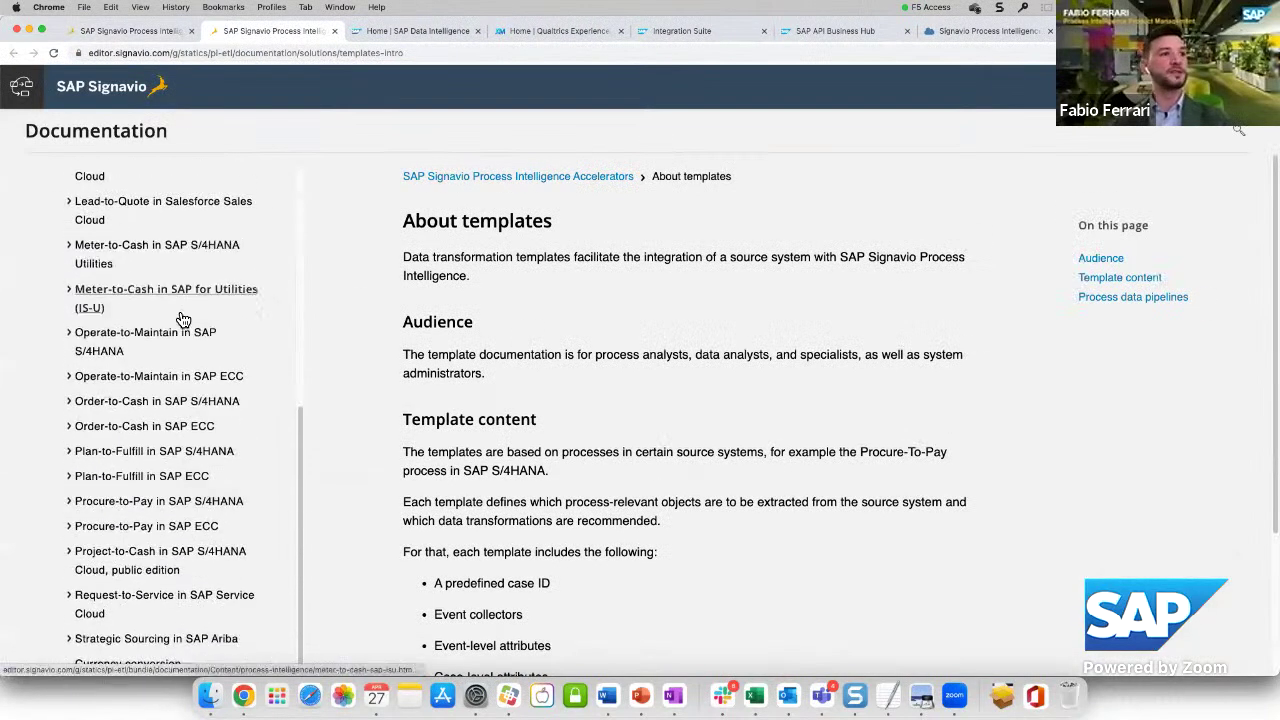
pyautogui.scroll(10, 185, 320)
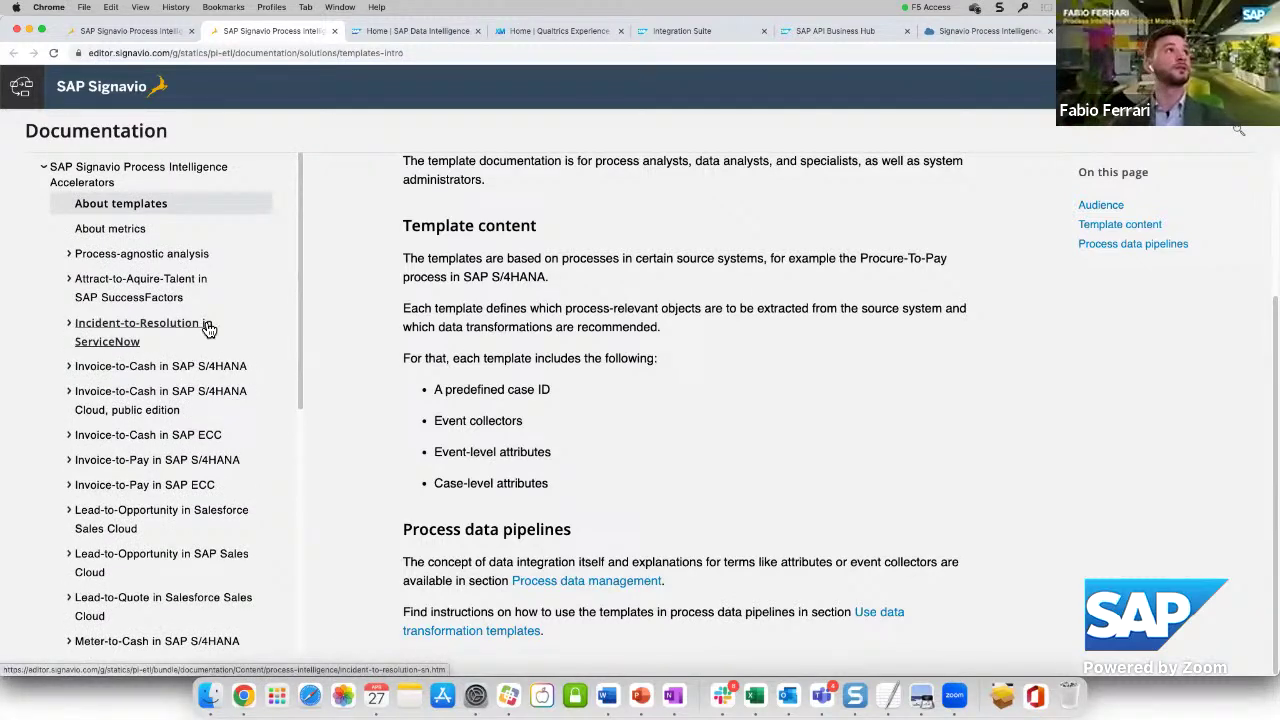
pyautogui.click(128, 32)
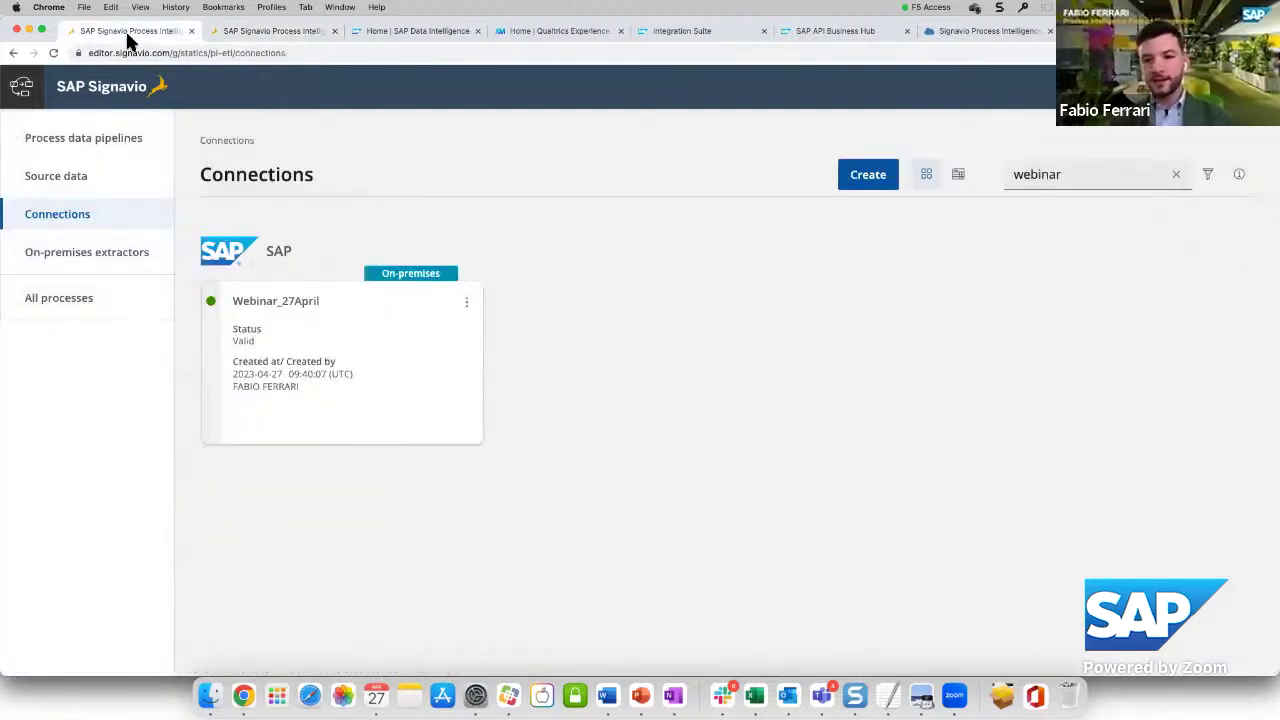
# Start a new process data pipeline named Webinar_27April with SAP as the connection type
pyautogui.click(95, 152)
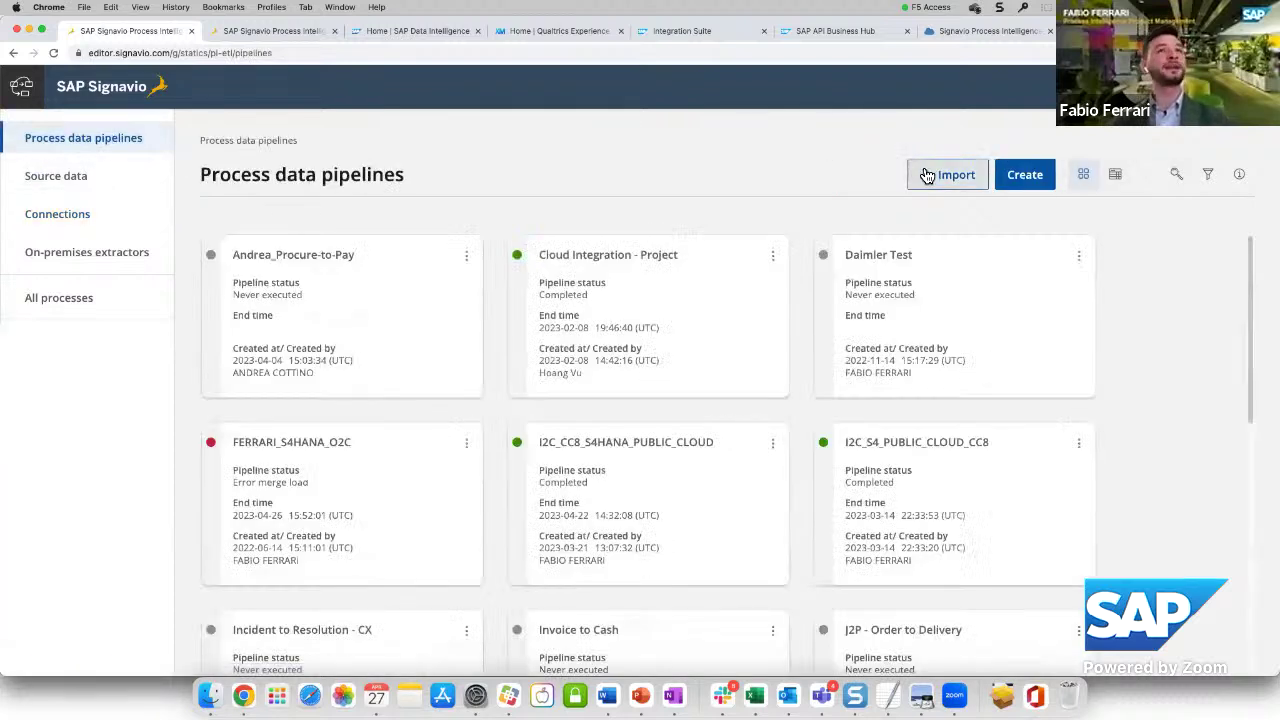
pyautogui.click(1026, 176)
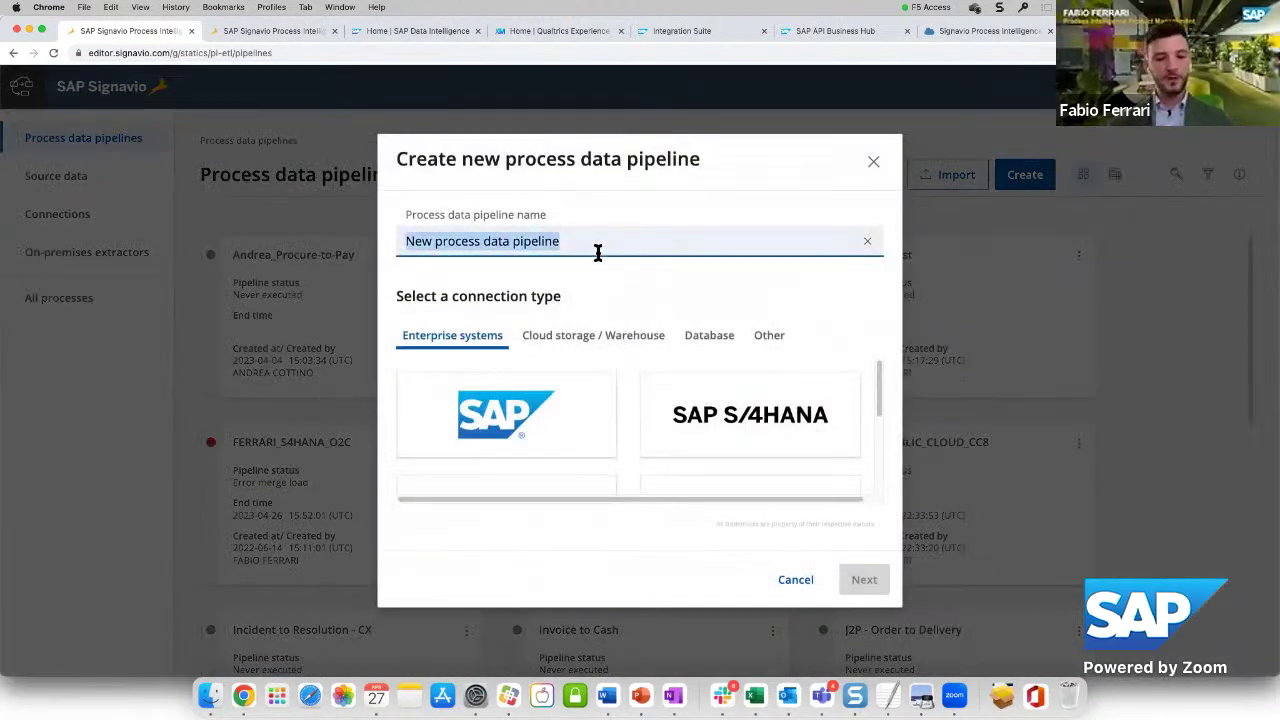
pyautogui.write('Webinar_27AAril')
pyautogui.click(545, 435)
pyautogui.click(869, 584)
# Choose the Order-to-Cash (SAP S/4HANA) template for the pipeline
pyautogui.click(828, 313)
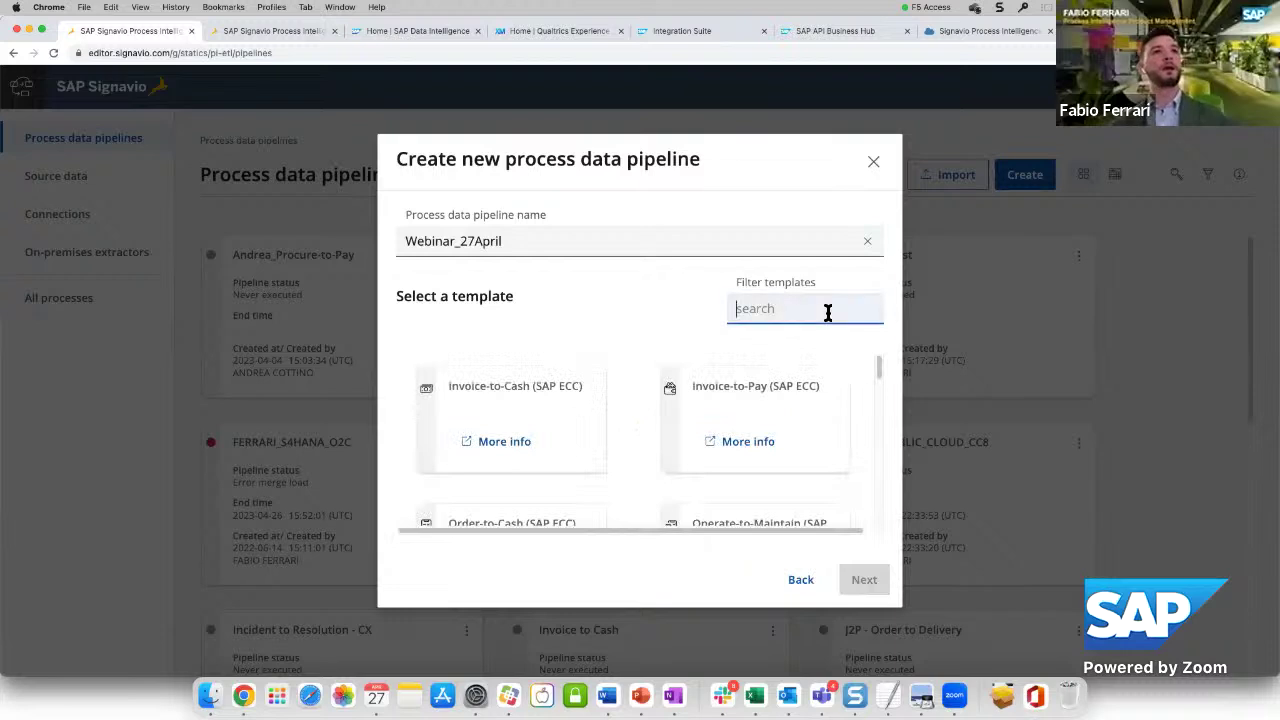
pyautogui.write('order')
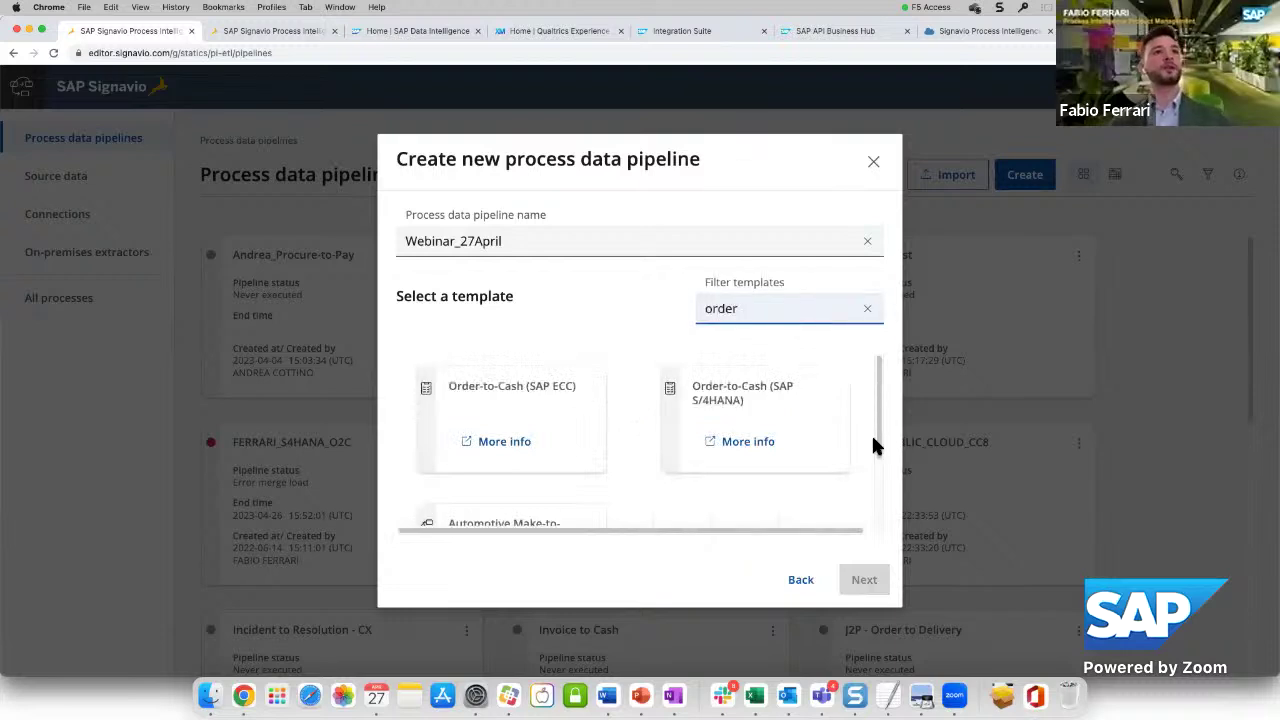
pyautogui.click(733, 415)
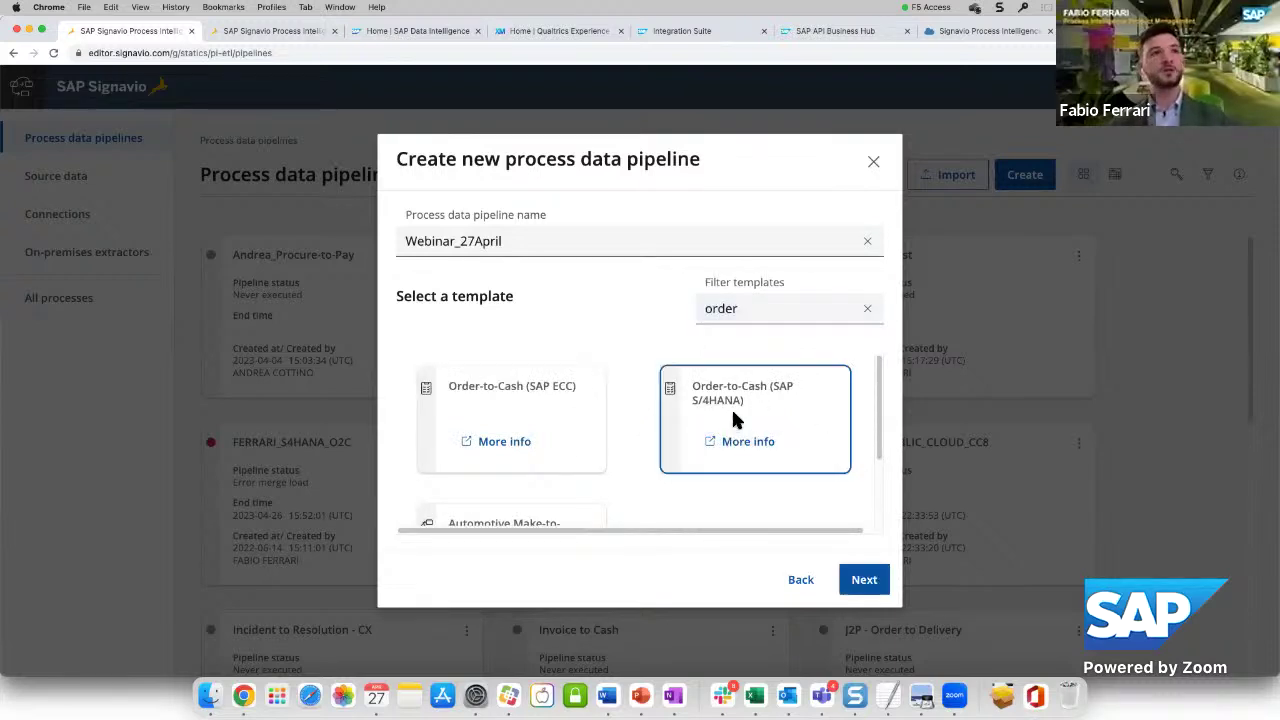
pyautogui.click(866, 582)
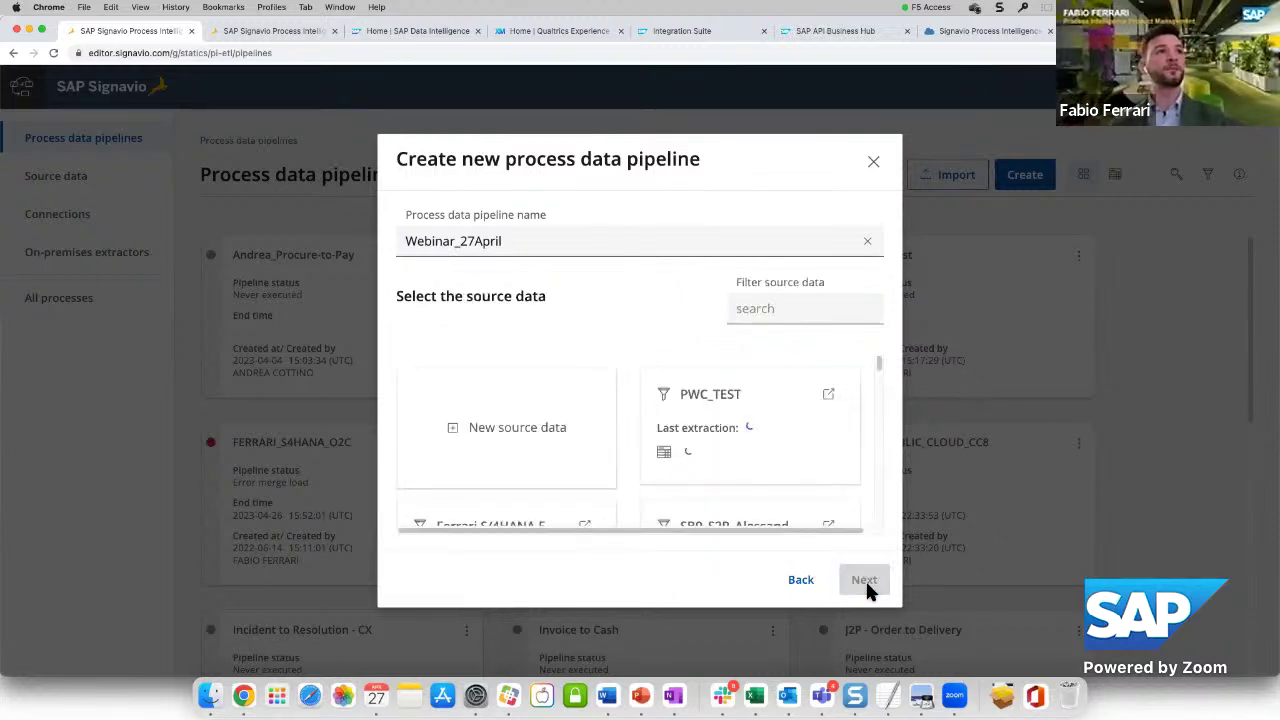
# Use new source data on the Webinar_27April connection and create the pipeline
pyautogui.click(519, 436)
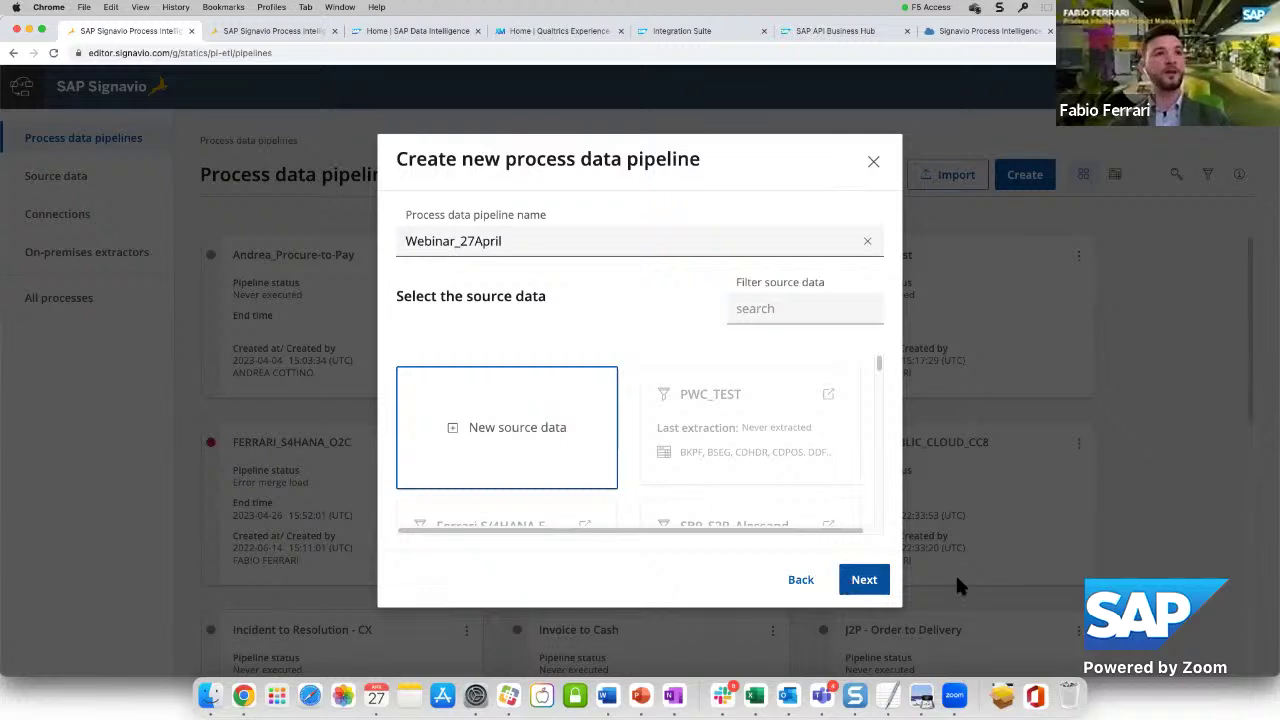
pyautogui.click(872, 588)
pyautogui.click(820, 318)
pyautogui.write('webinar')
pyautogui.click(446, 423)
pyautogui.click(856, 586)
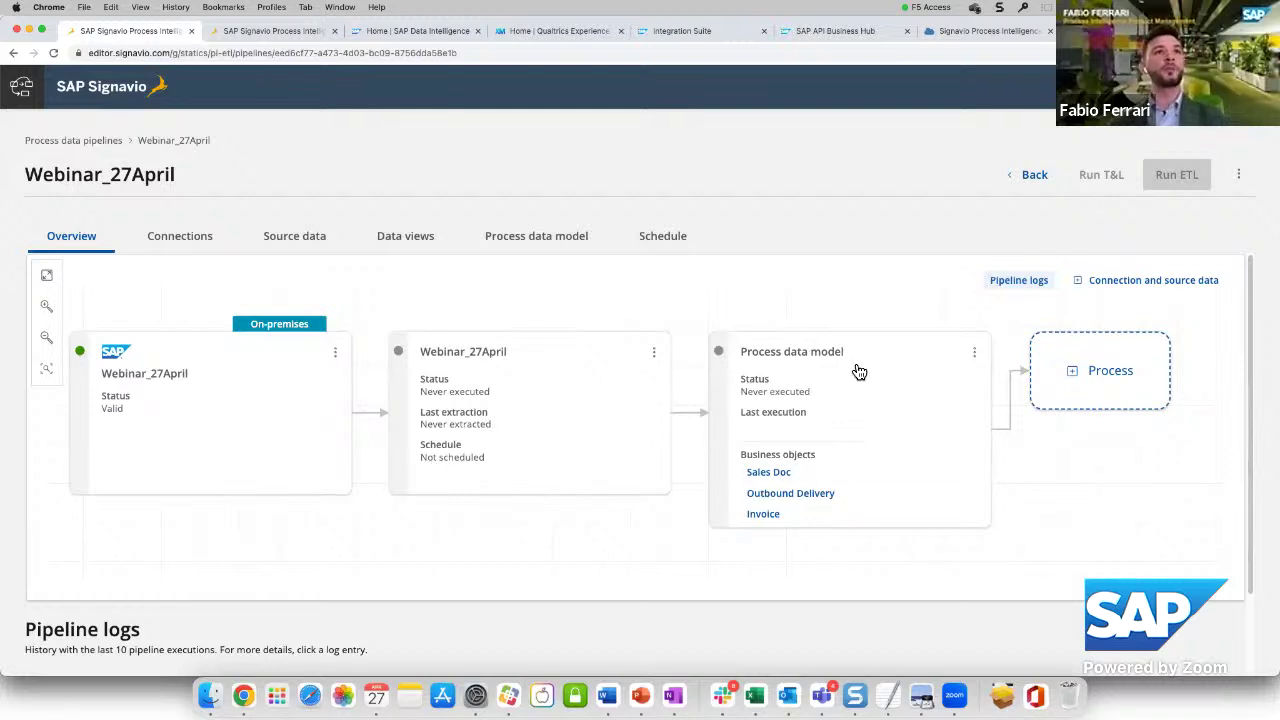
pyautogui.click(598, 360)
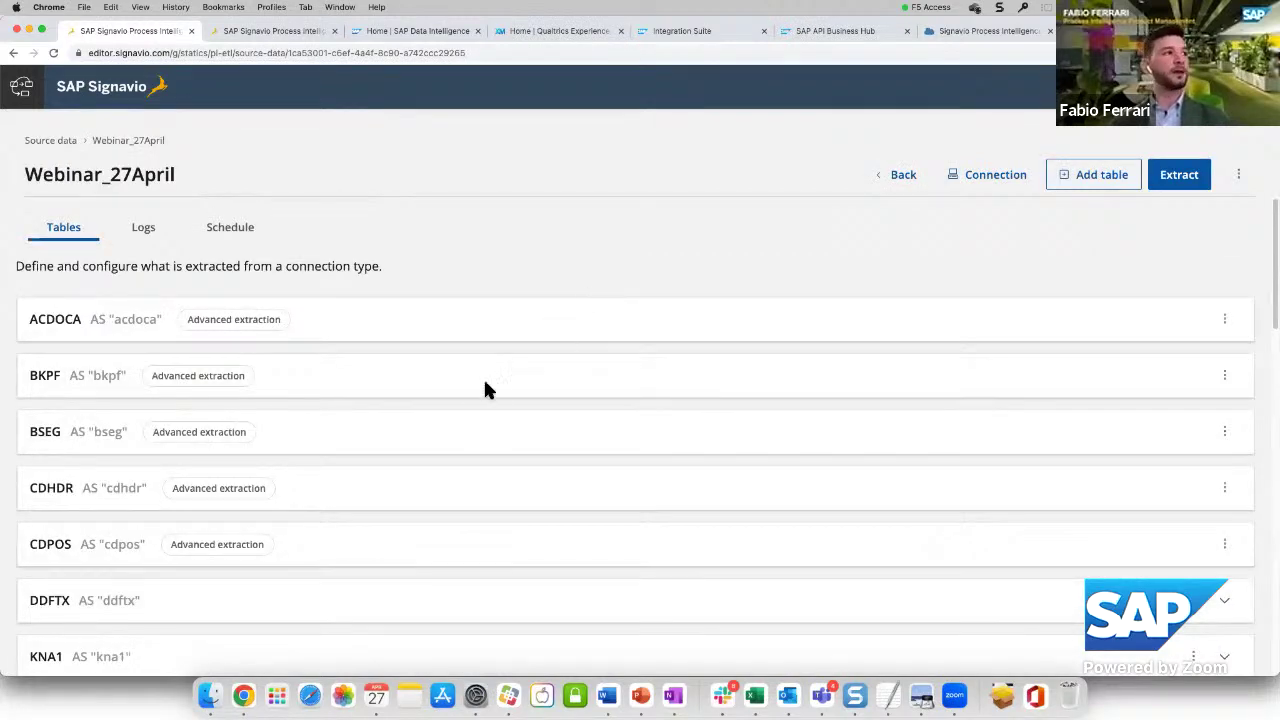
pyautogui.scroll(-3, 391, 381)
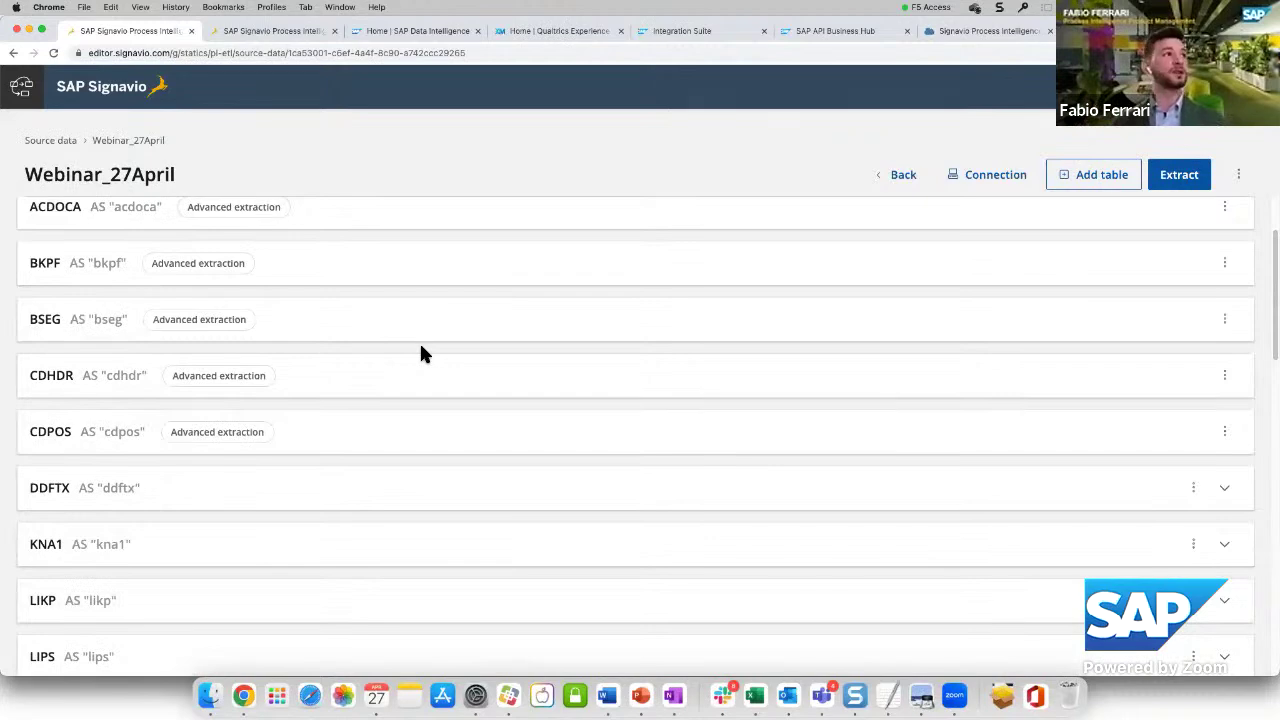
pyautogui.scroll(-10, 416, 360)
pyautogui.scroll(7, 409, 380)
pyautogui.click(894, 400)
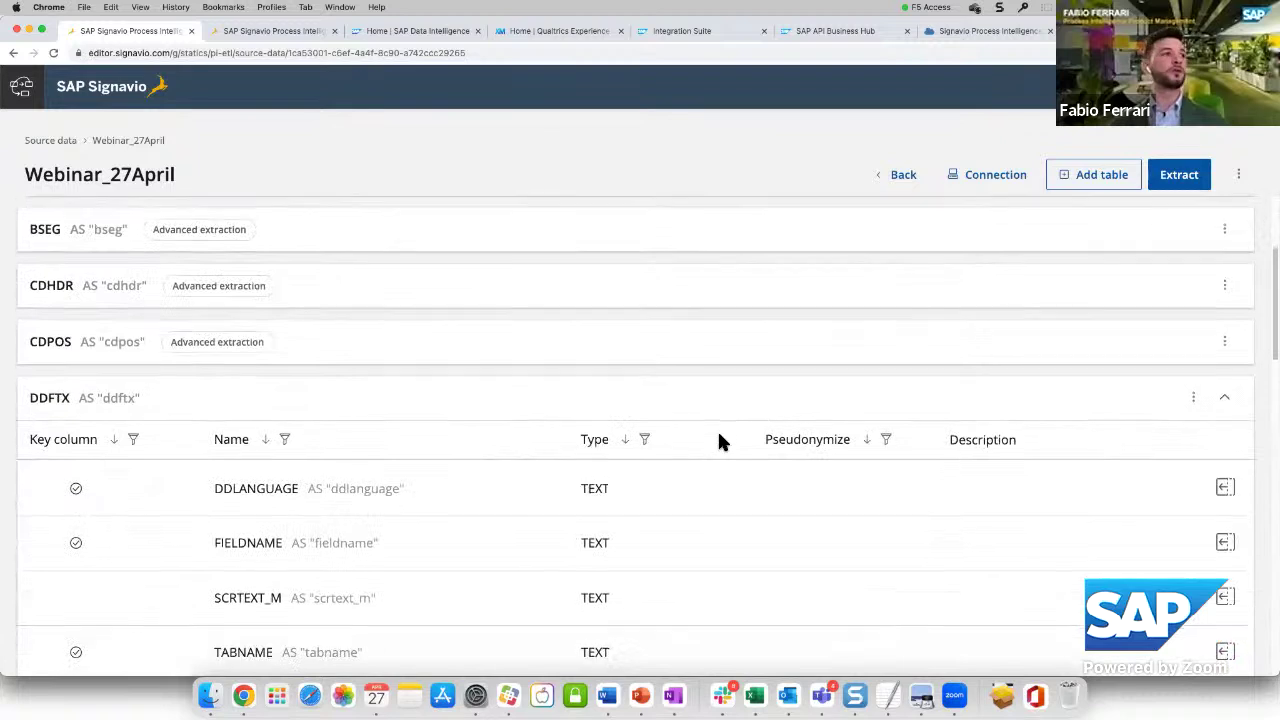
pyautogui.scroll(-2, 719, 436)
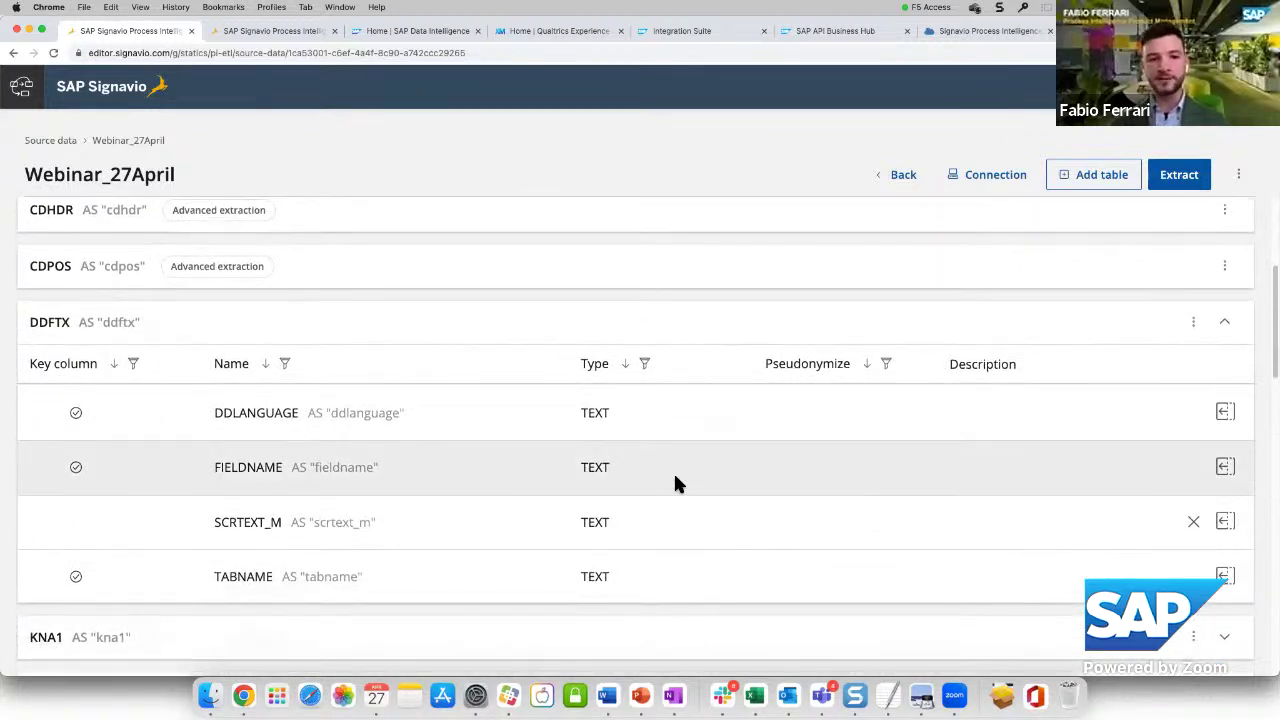
pyautogui.moveTo(306, 578)
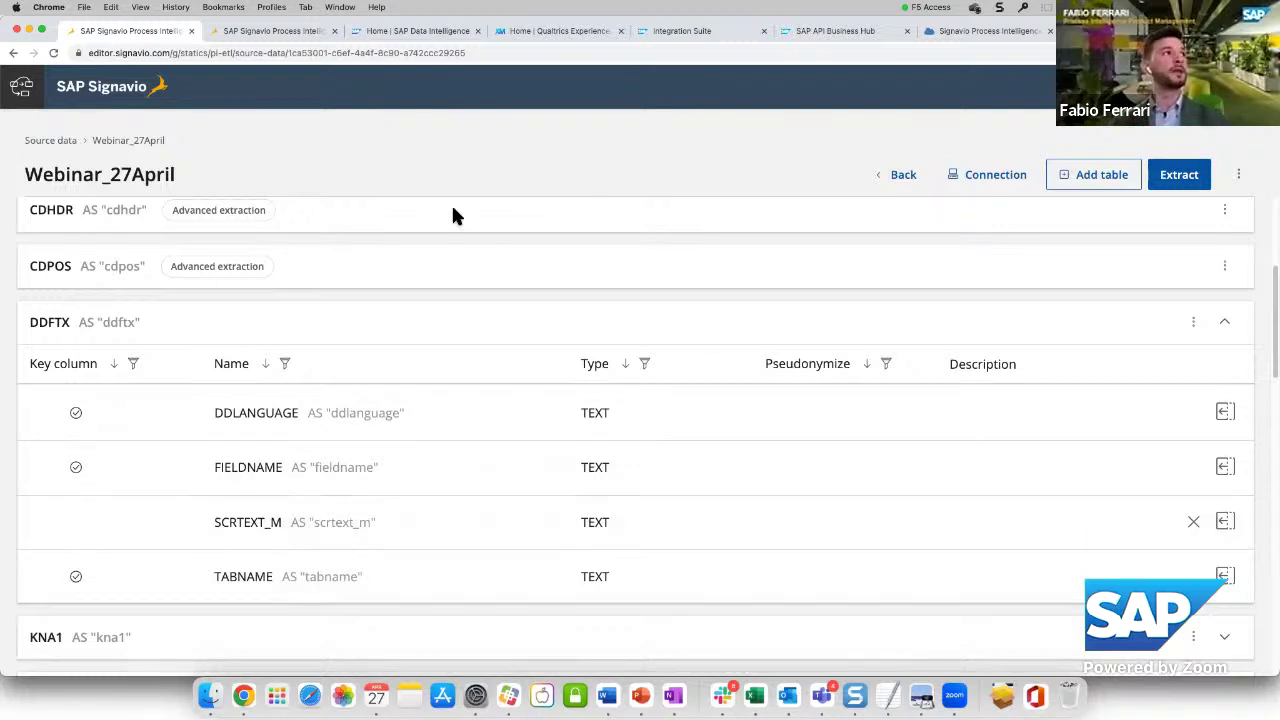
pyautogui.click(900, 175)
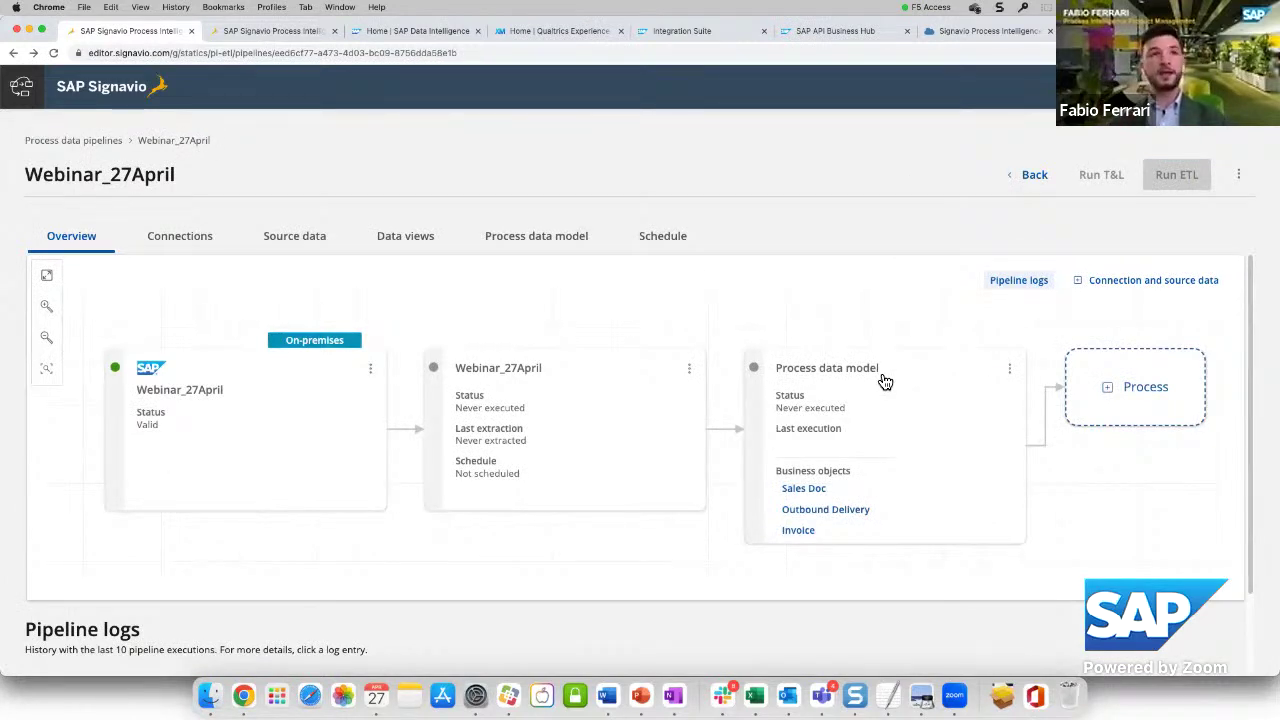
# Inspect the 1. Quotation Creation event collector's SQL in the pipeline's process data model
pyautogui.click(845, 375)
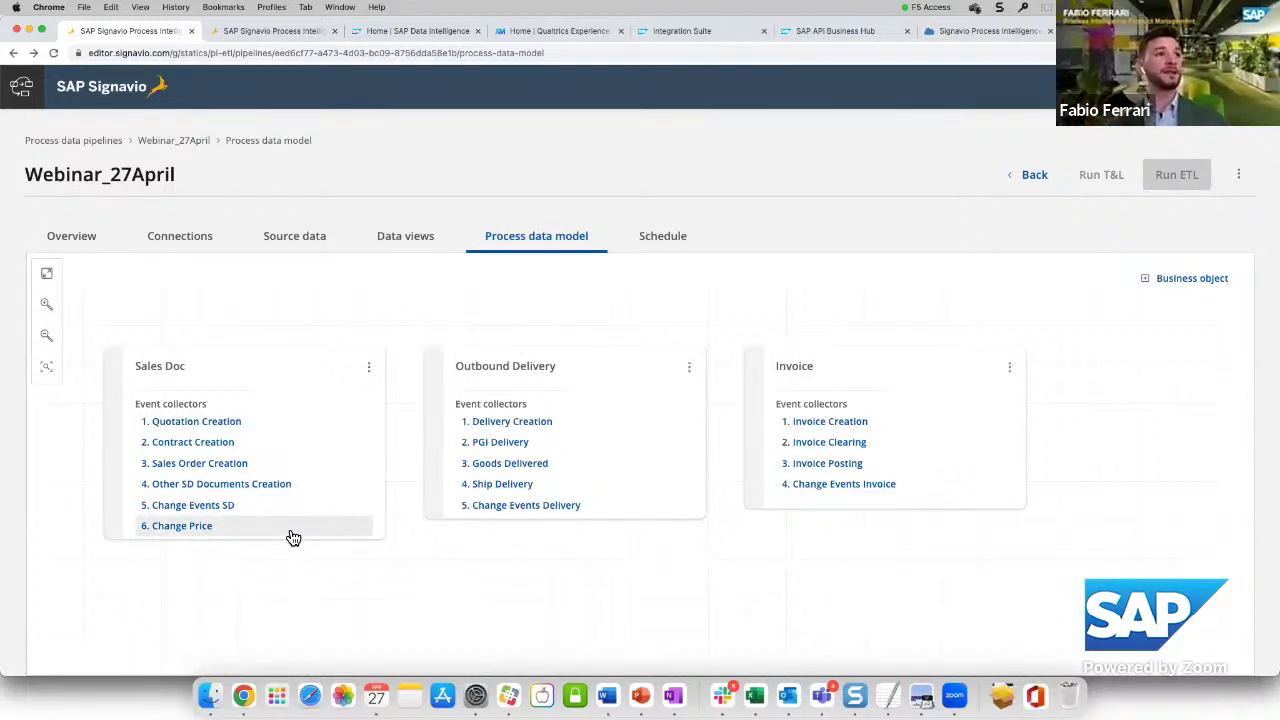
pyautogui.click(227, 429)
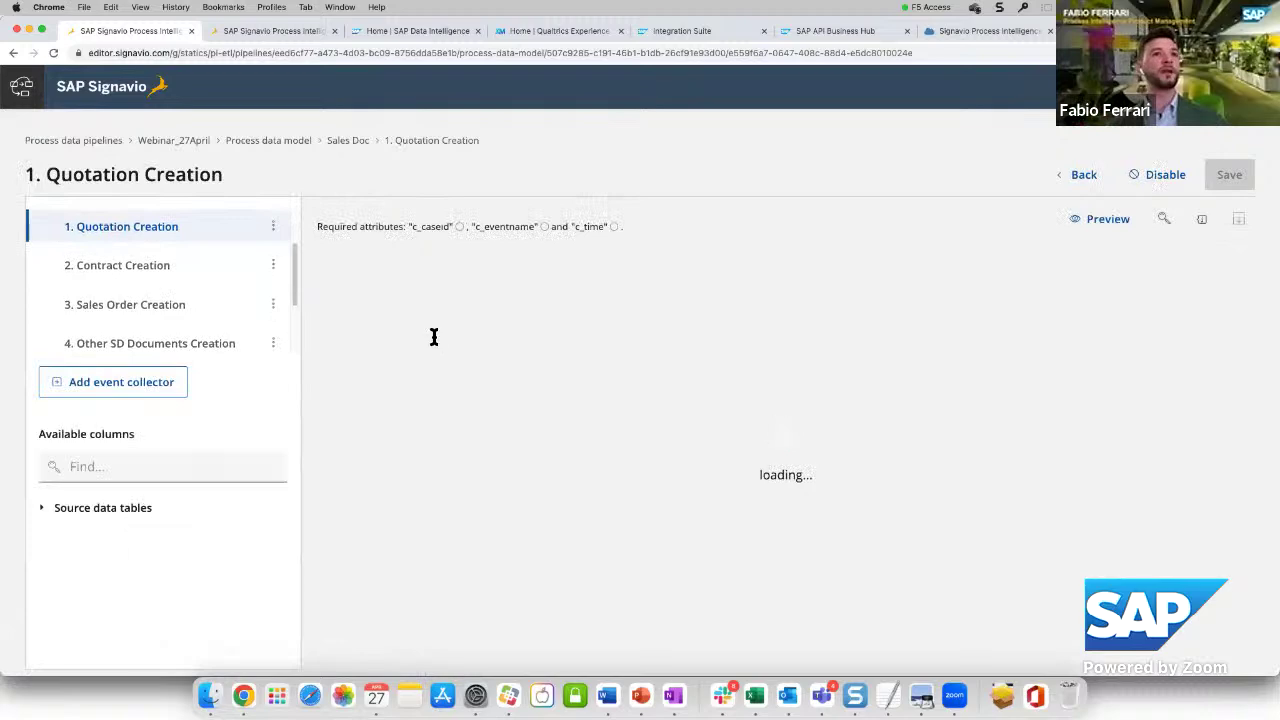
pyautogui.scroll(-10, 637, 371)
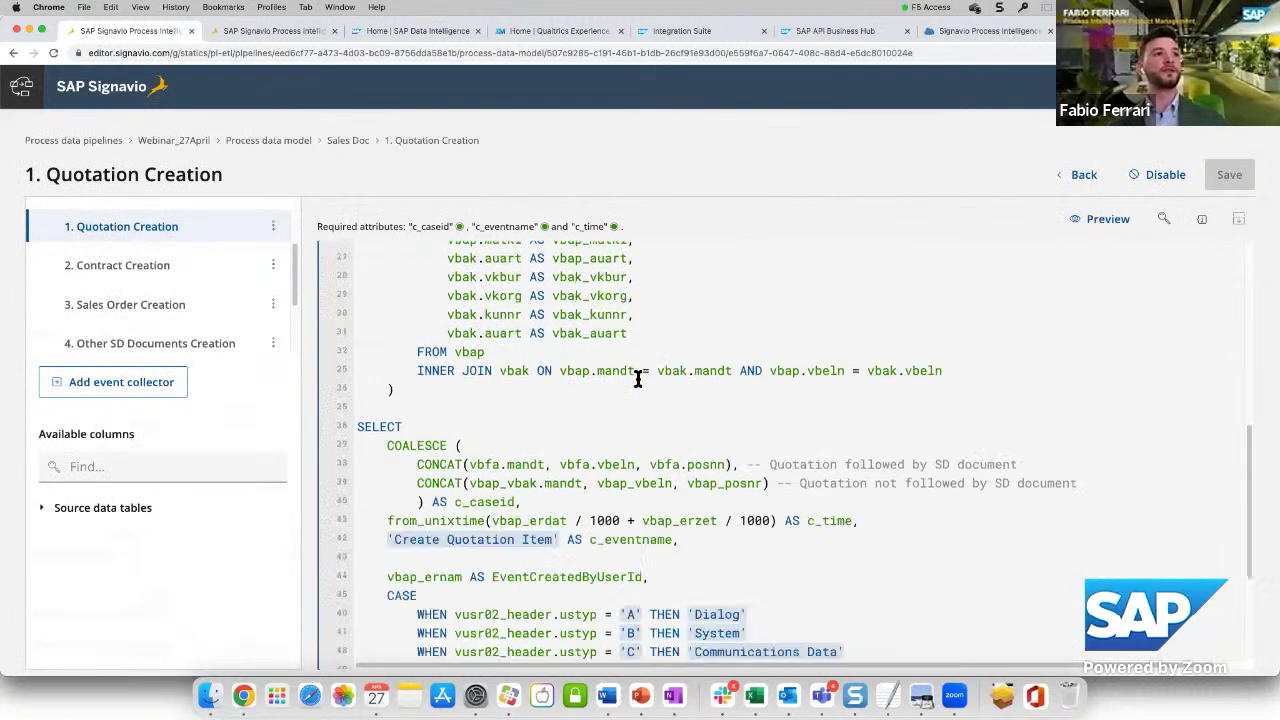
pyautogui.scroll(3, 635, 379)
pyautogui.scroll(3, 635, 379)
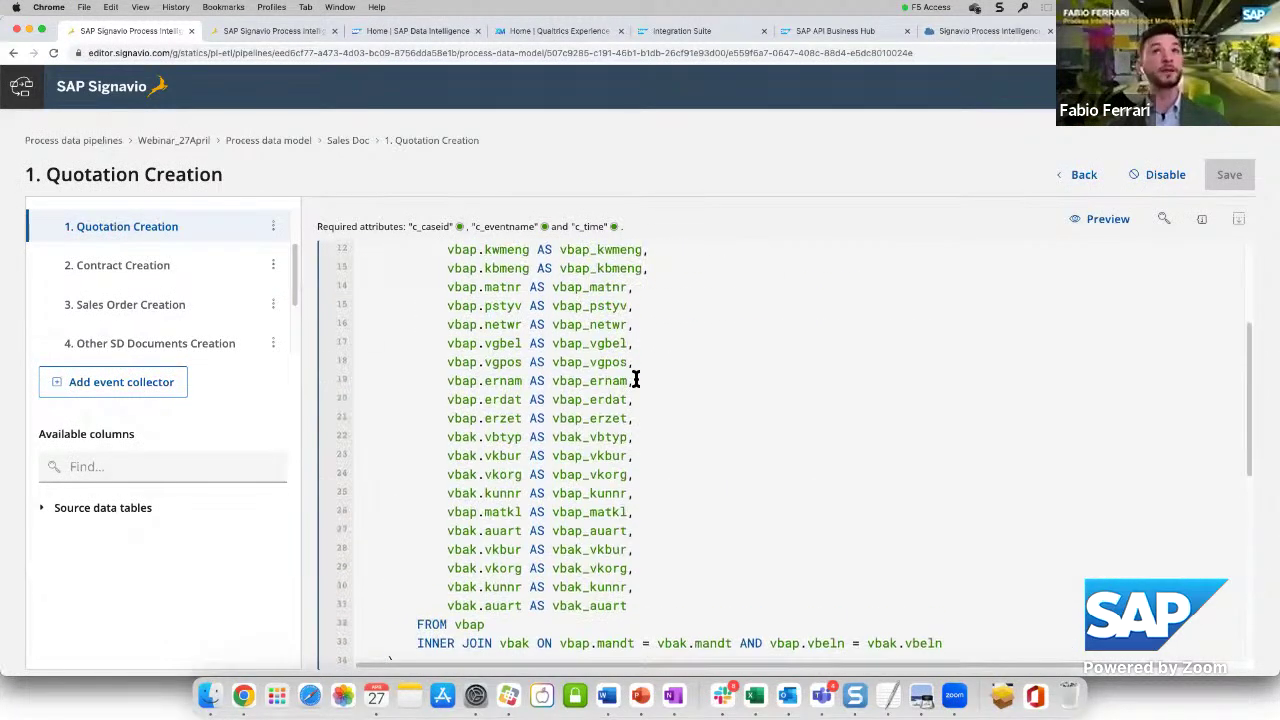
pyautogui.scroll(4, 635, 379)
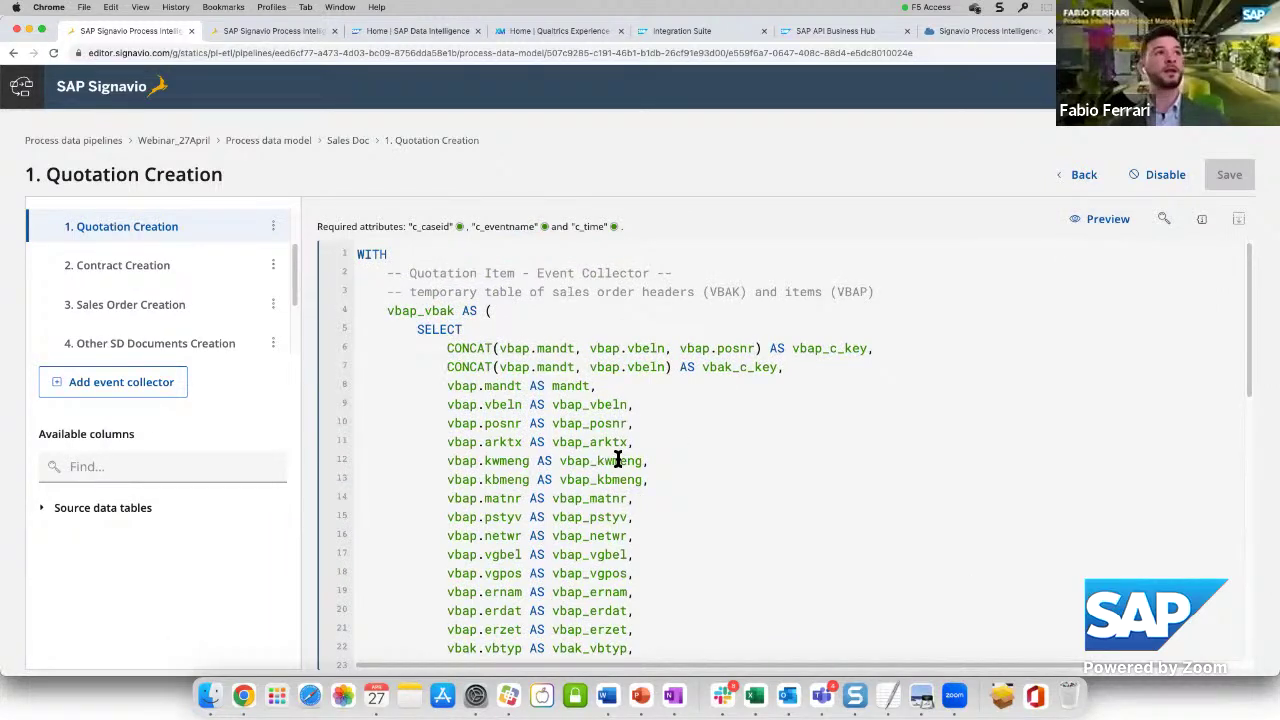
pyautogui.click(1065, 183)
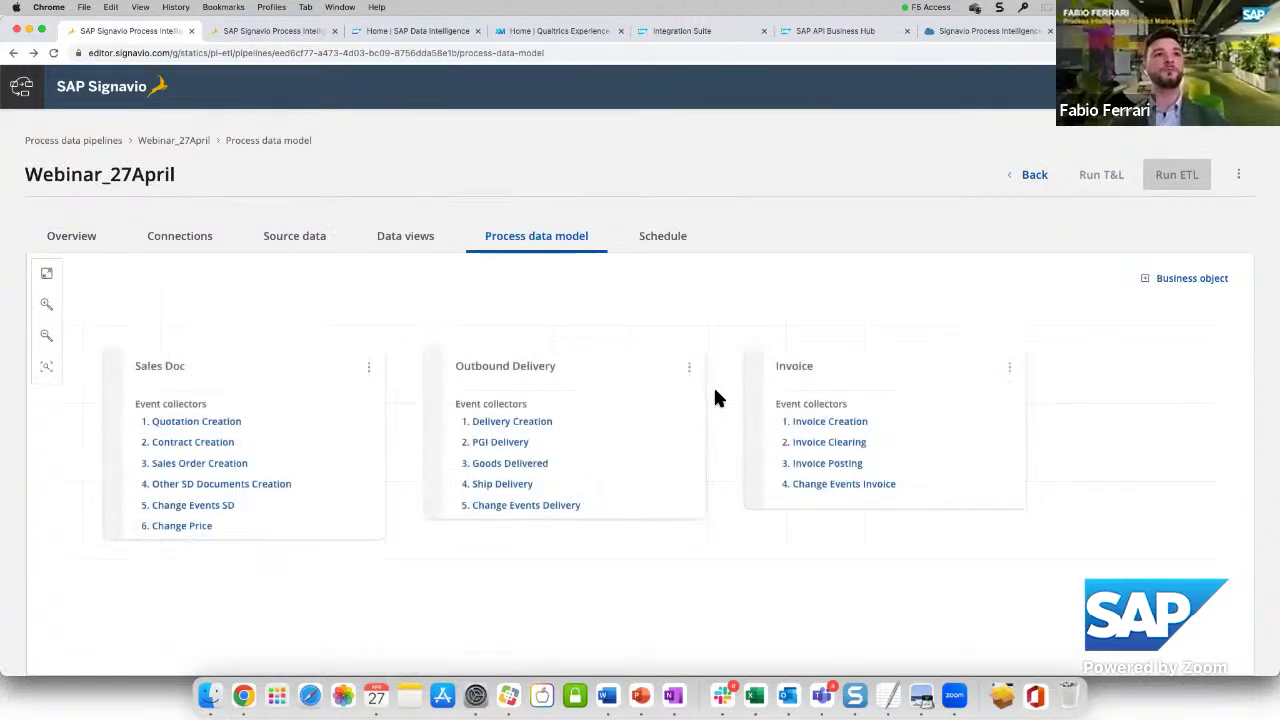
# From the Overview, create a new process named Webinar_27April and link the pipeline to it
pyautogui.click(79, 243)
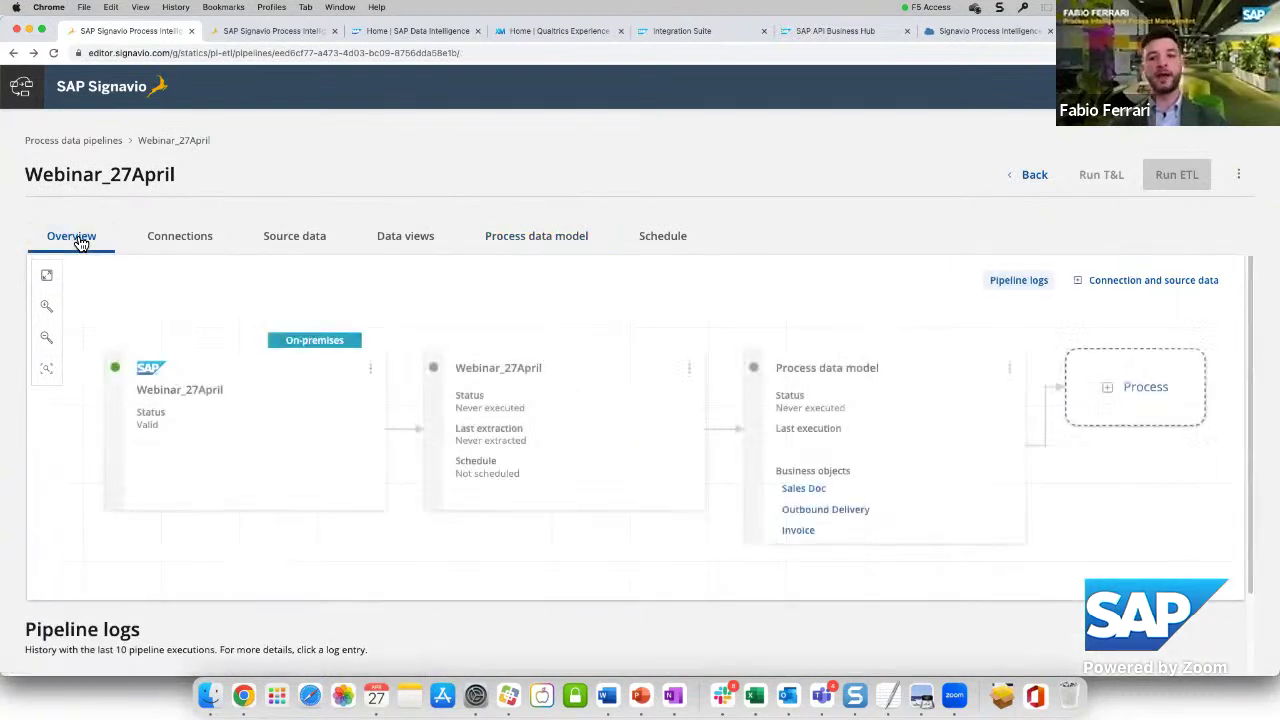
pyautogui.click(1110, 391)
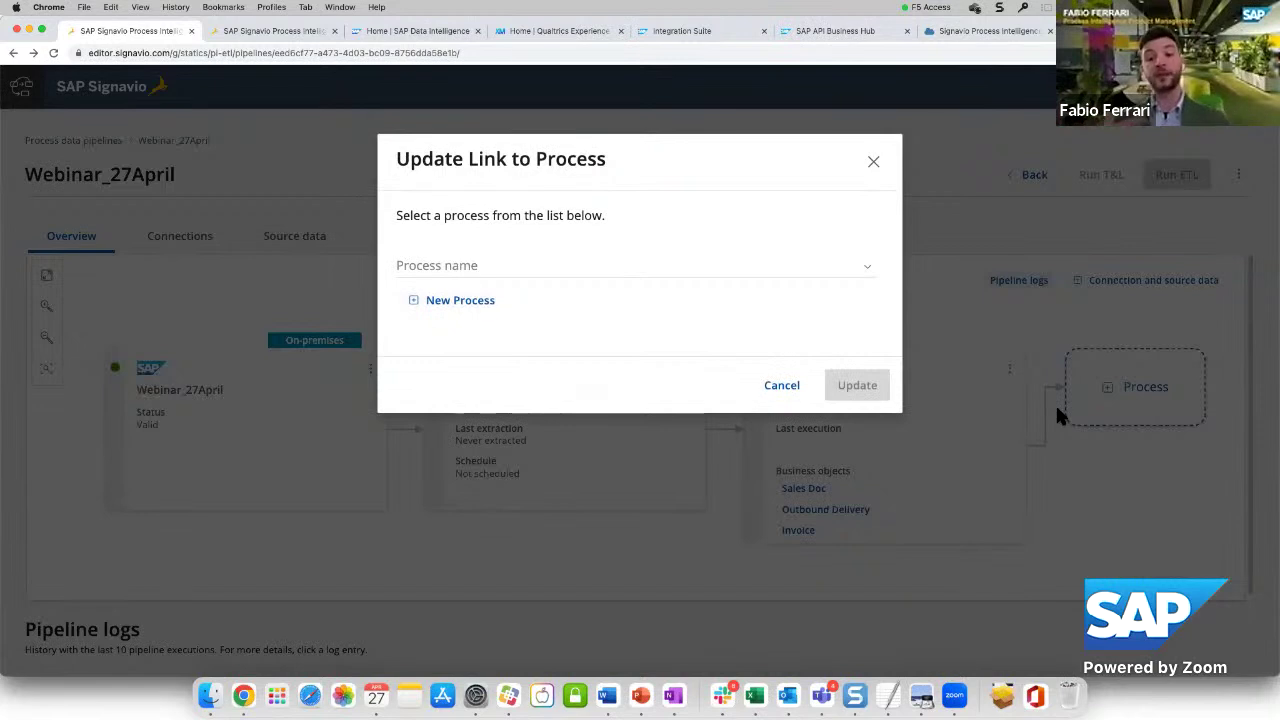
pyautogui.click(464, 301)
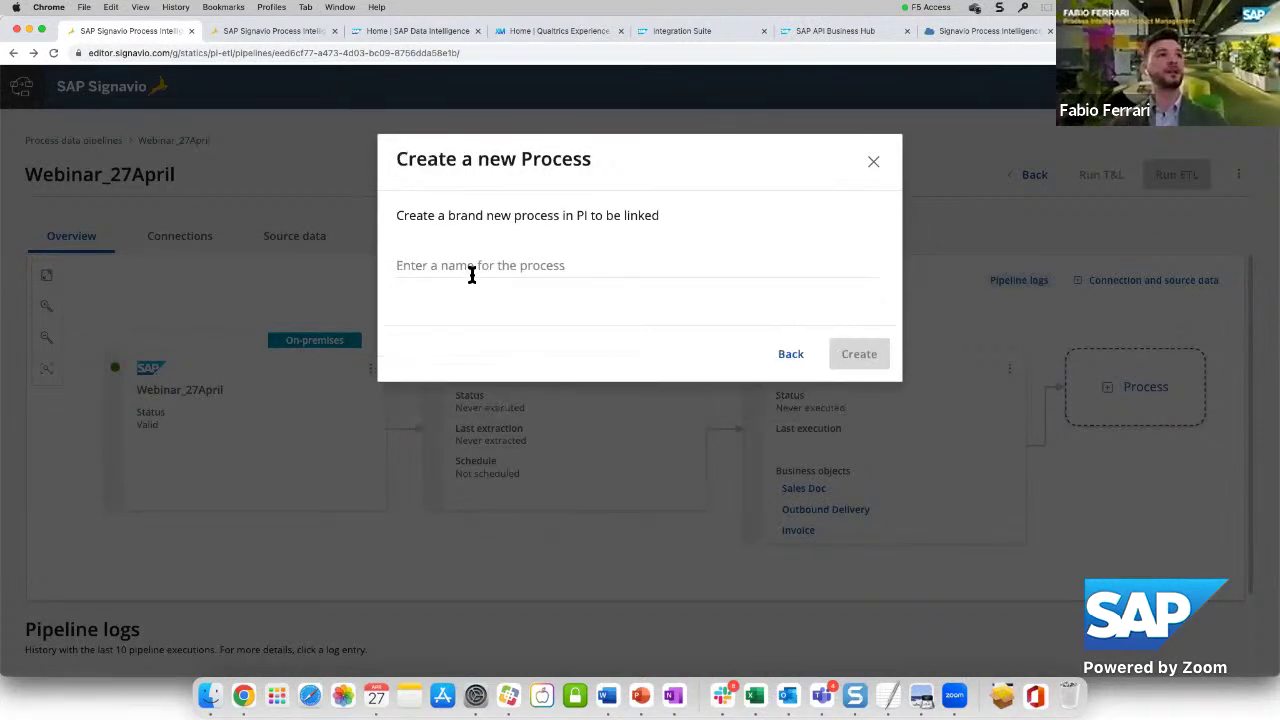
pyautogui.click(471, 270)
pyautogui.write('Webinar_27April')
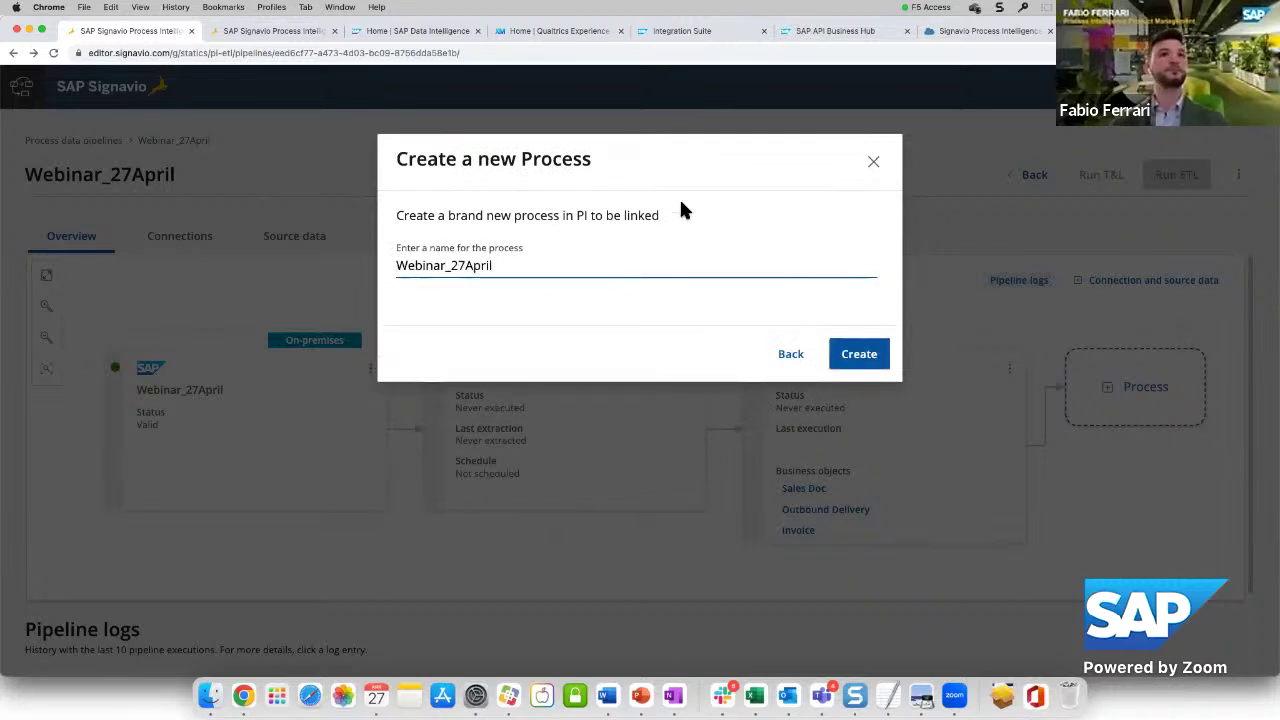
pyautogui.click(872, 356)
pyautogui.click(859, 465)
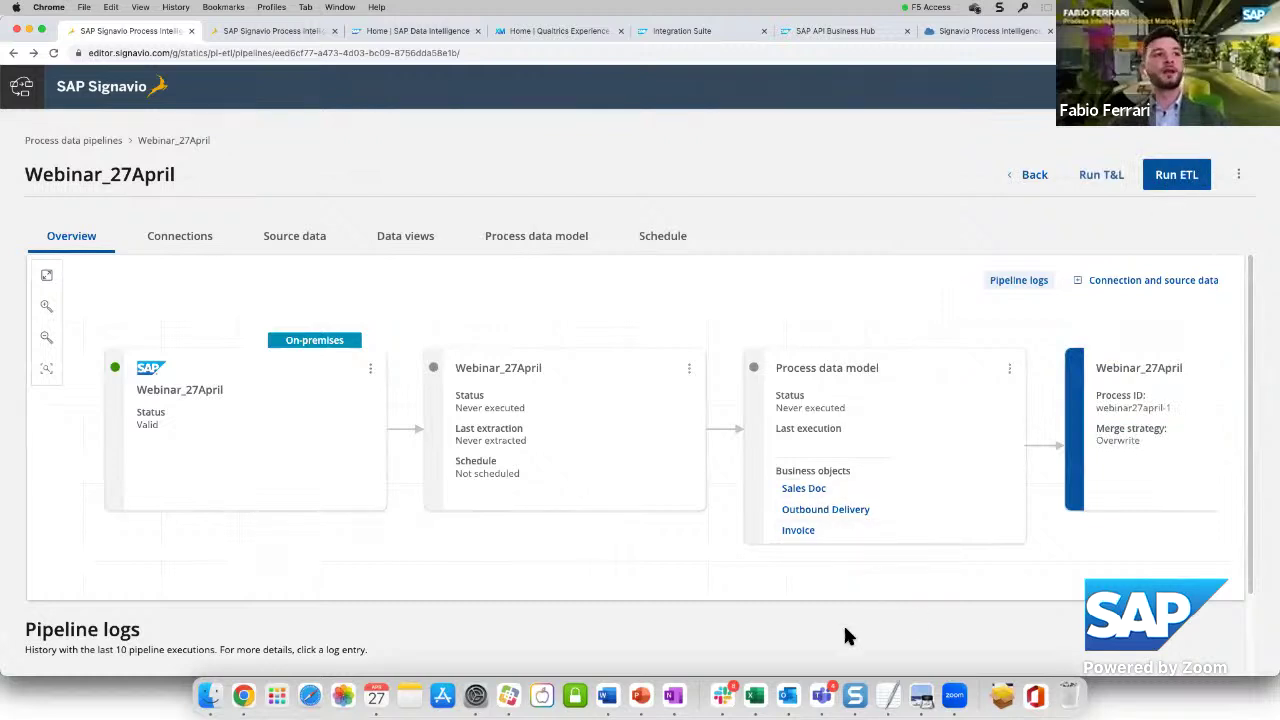
pyautogui.scroll(-2, 843, 622)
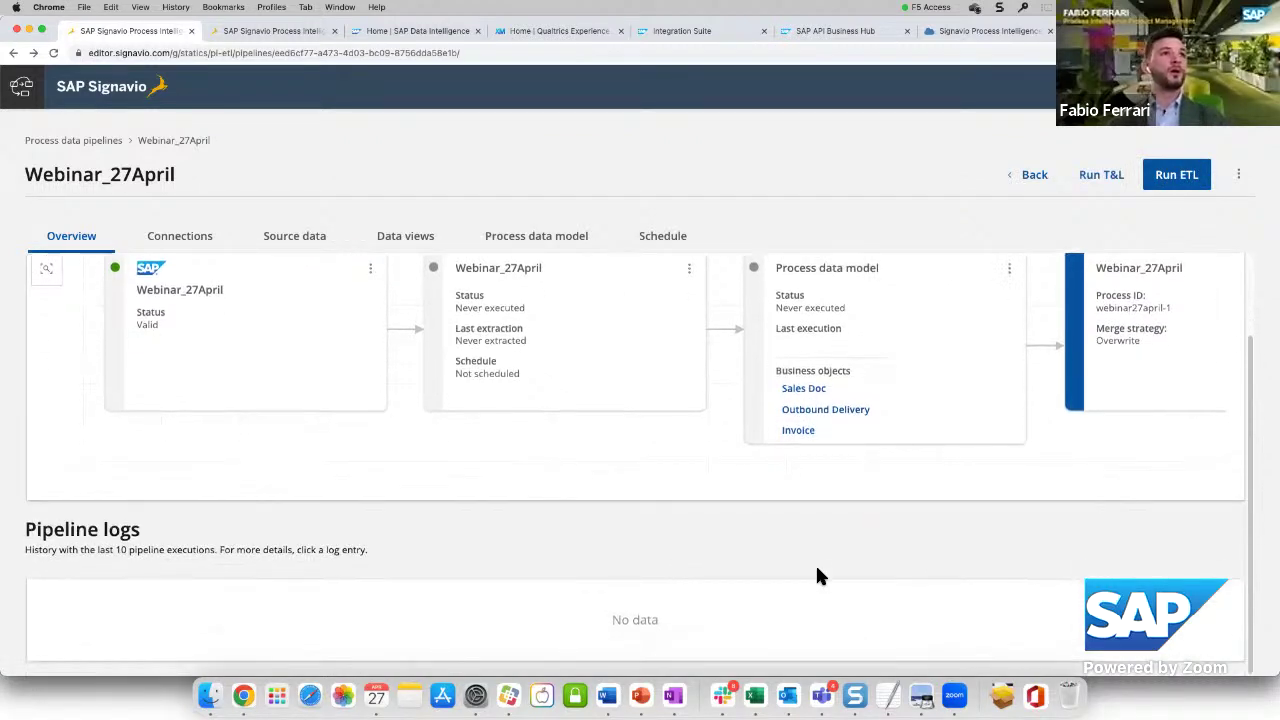
pyautogui.scroll(2, 816, 570)
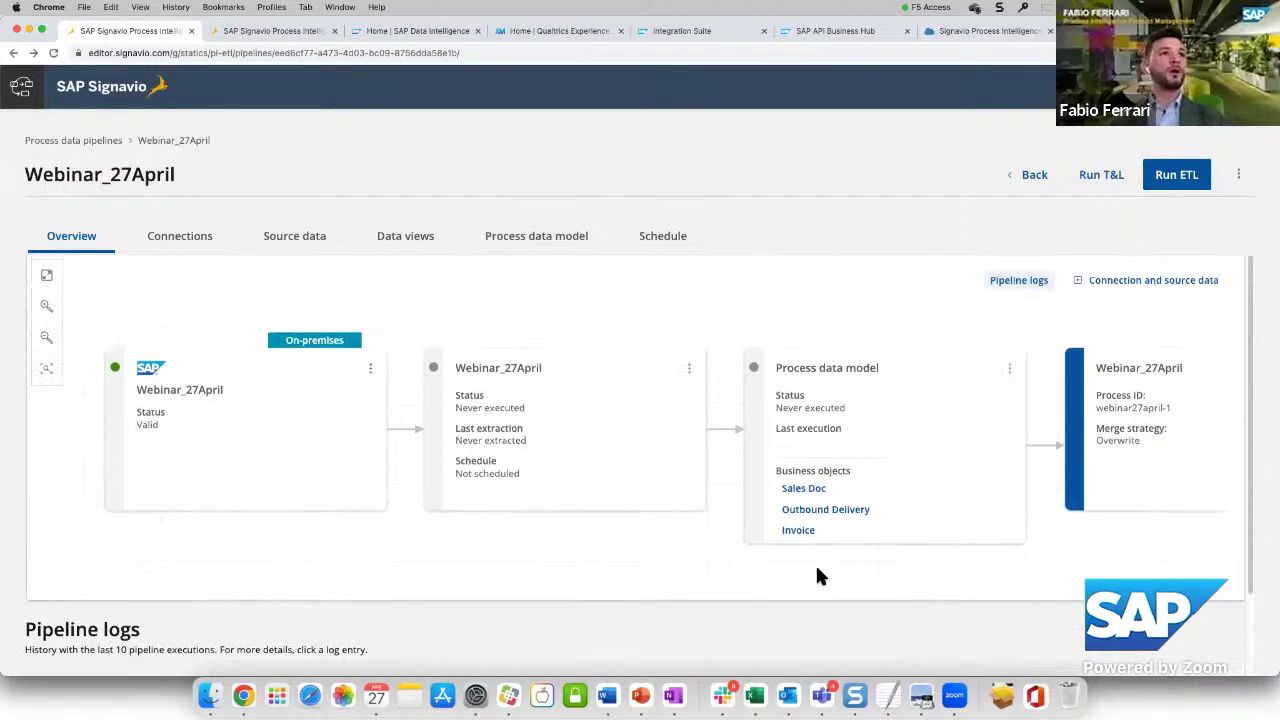
# Remove the existing source data and its connection from the pipeline
pyautogui.click(693, 372)
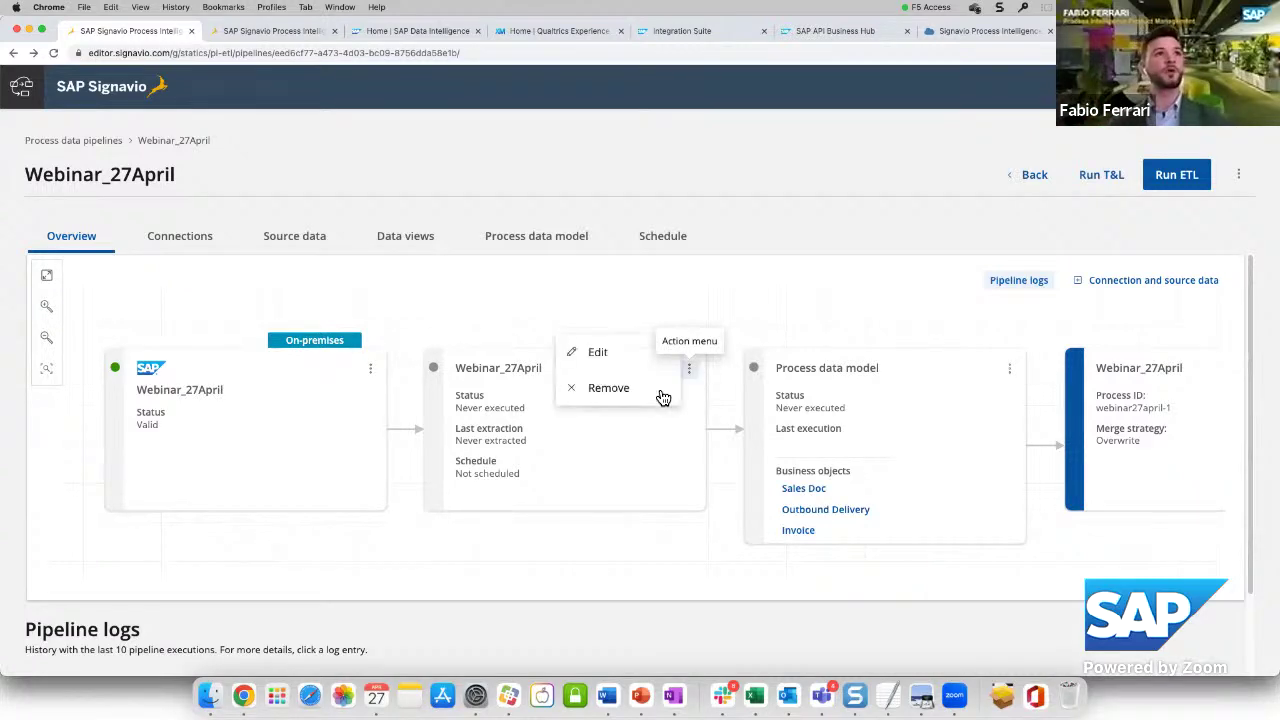
pyautogui.click(655, 384)
pyautogui.click(518, 302)
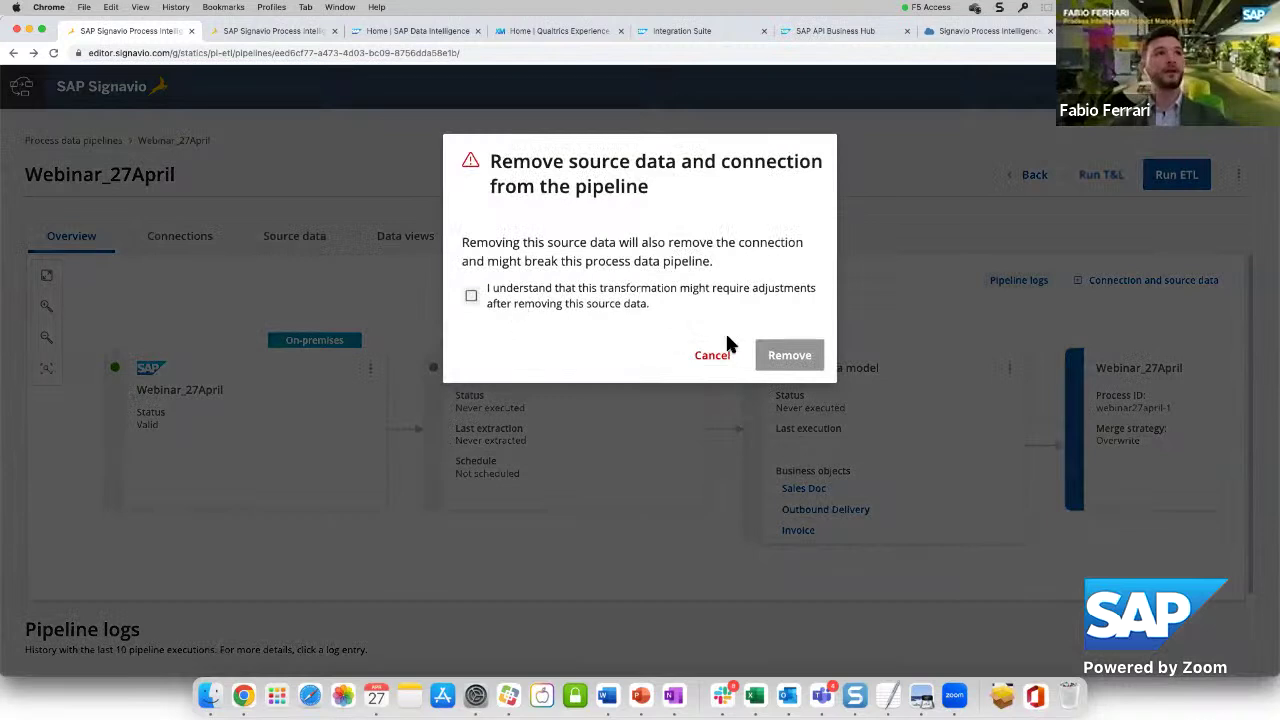
pyautogui.click(789, 360)
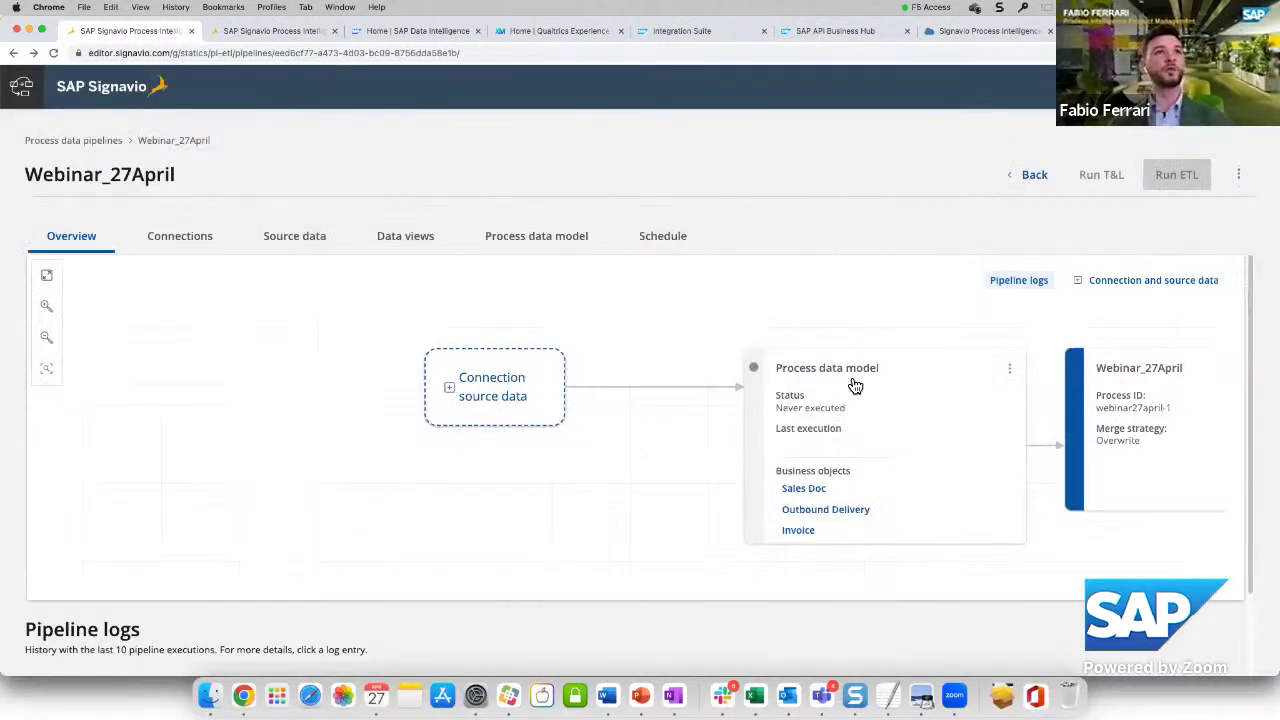
# Link the SAP source data Webinar_27April to the pipeline
pyautogui.click(486, 394)
pyautogui.click(543, 357)
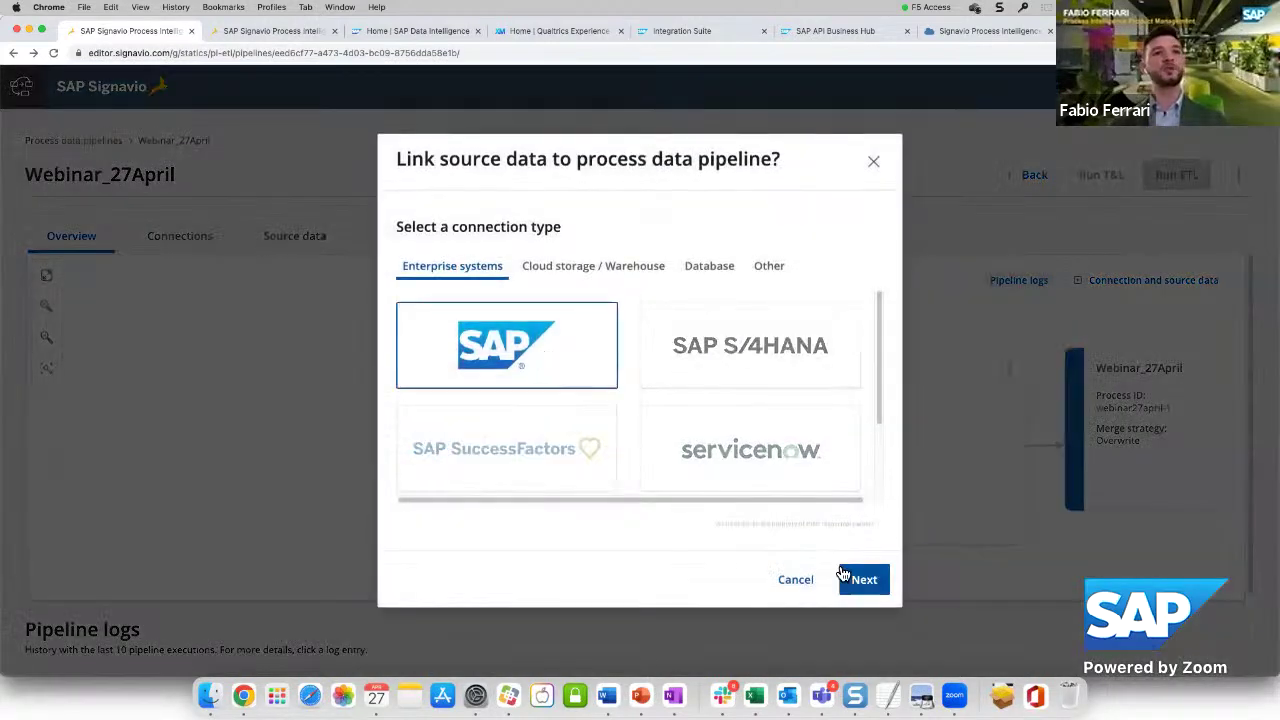
pyautogui.click(858, 579)
pyautogui.click(773, 246)
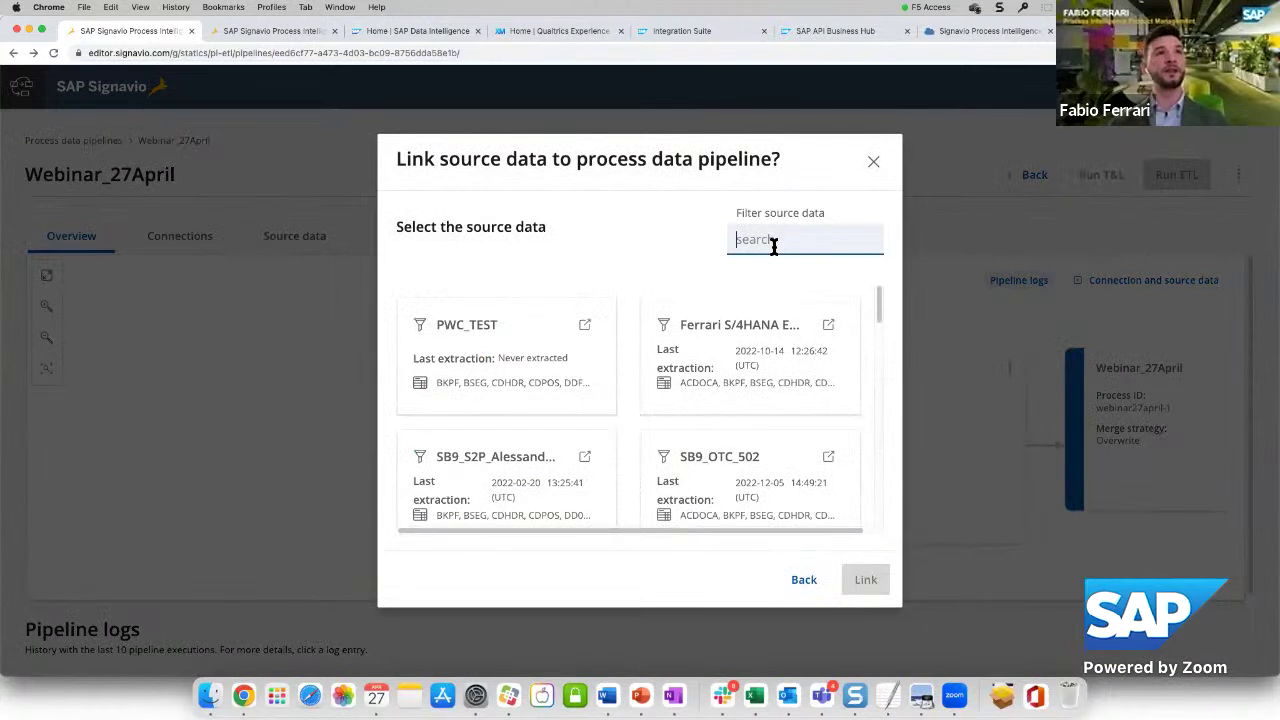
pyautogui.write('web')
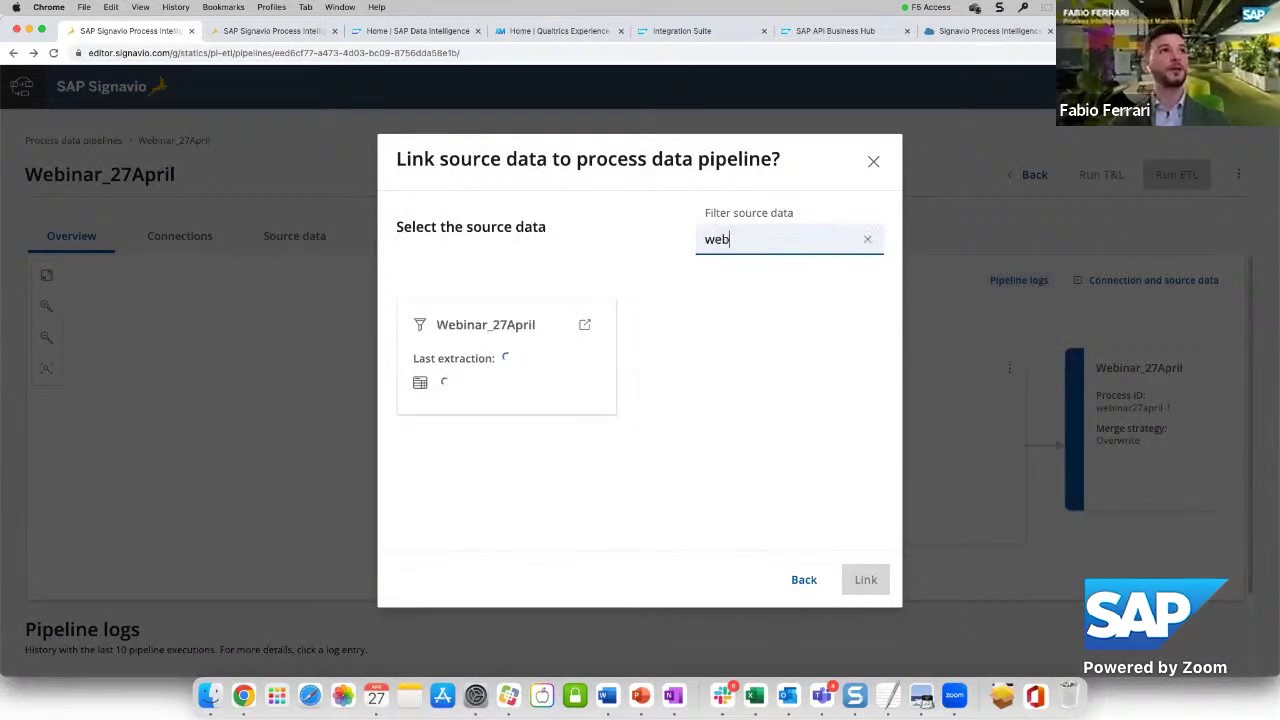
pyautogui.click(531, 351)
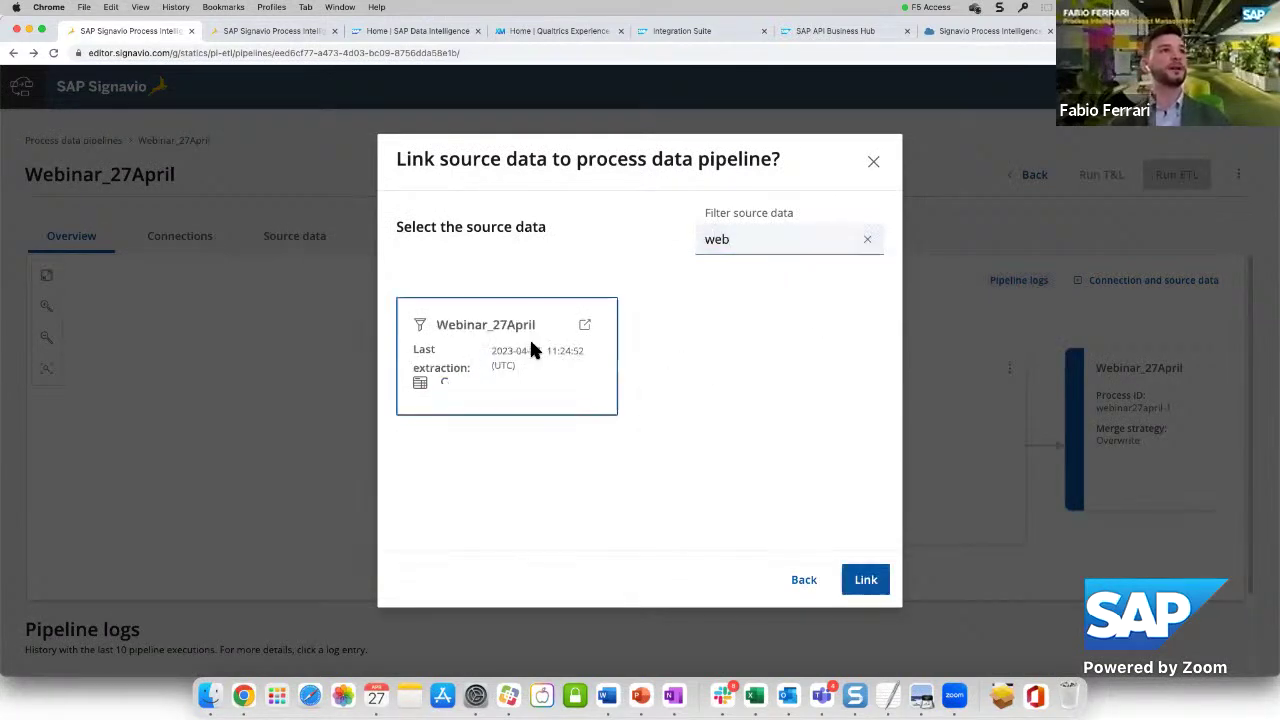
pyautogui.click(879, 589)
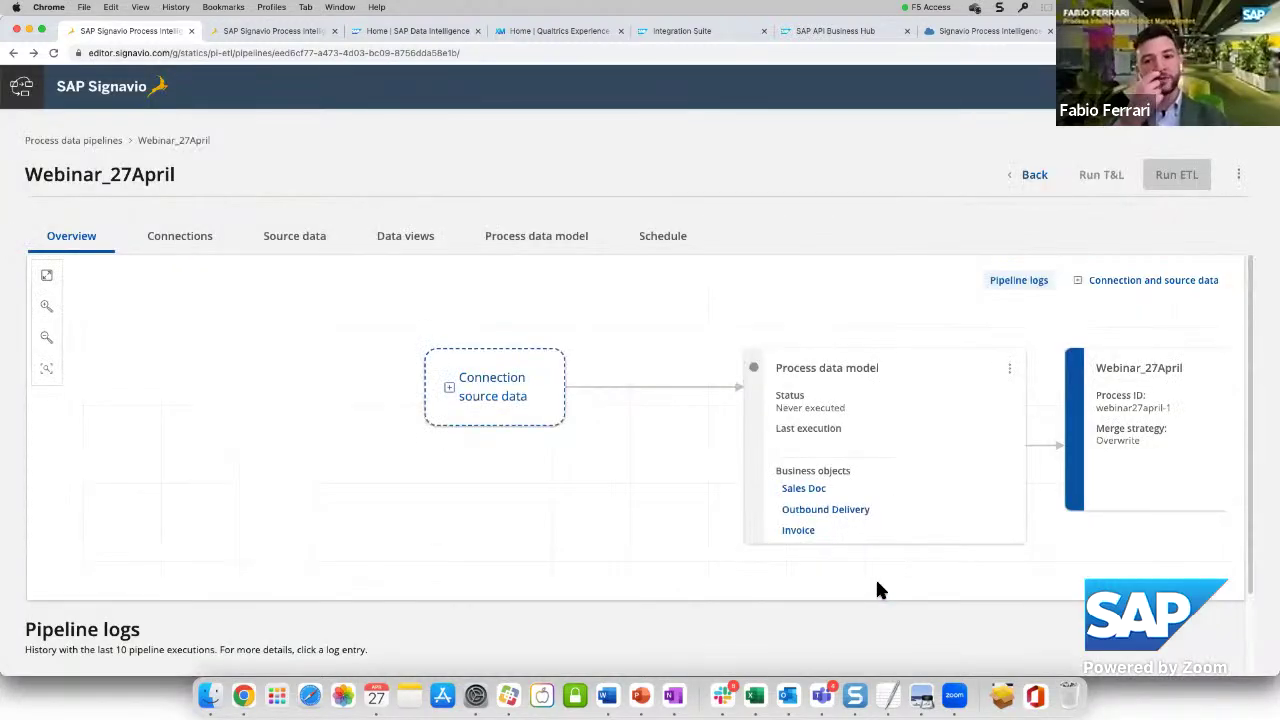
# Run transformation and load for Webinar_27April and confirm the run is pending in Pipeline logs
pyautogui.scroll(-2, 700, 585)
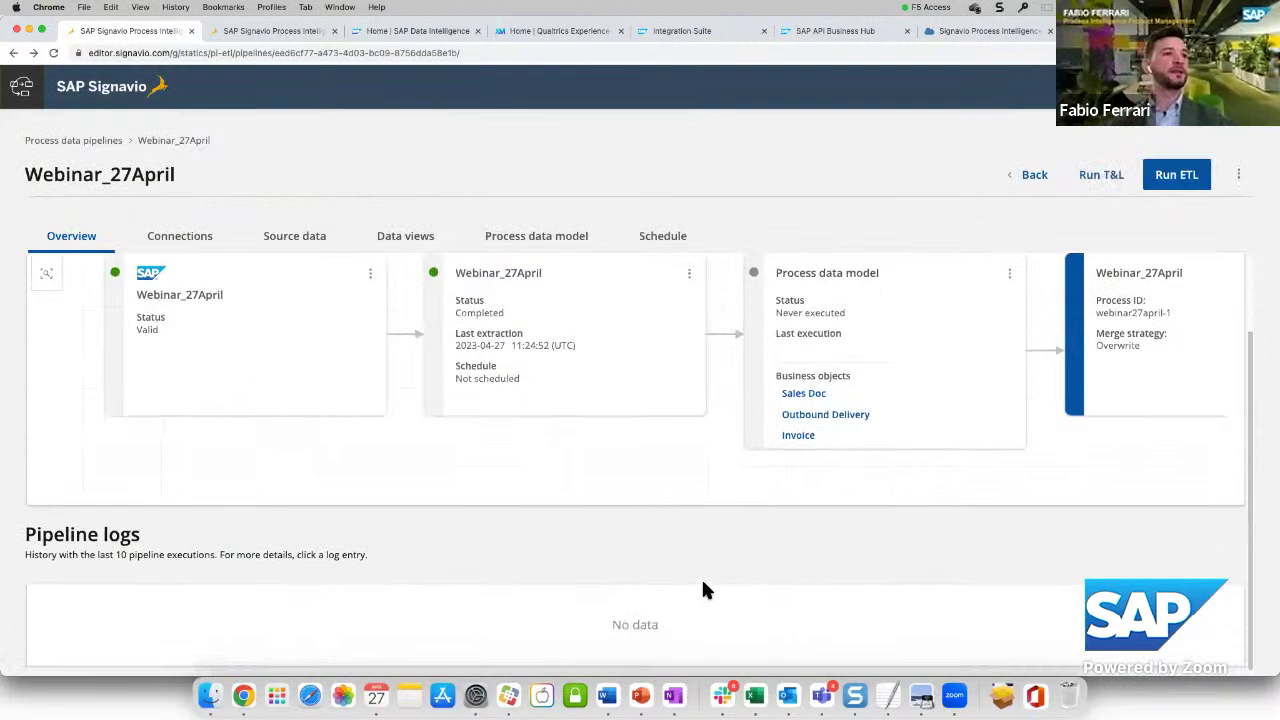
pyautogui.scroll(2, 630, 521)
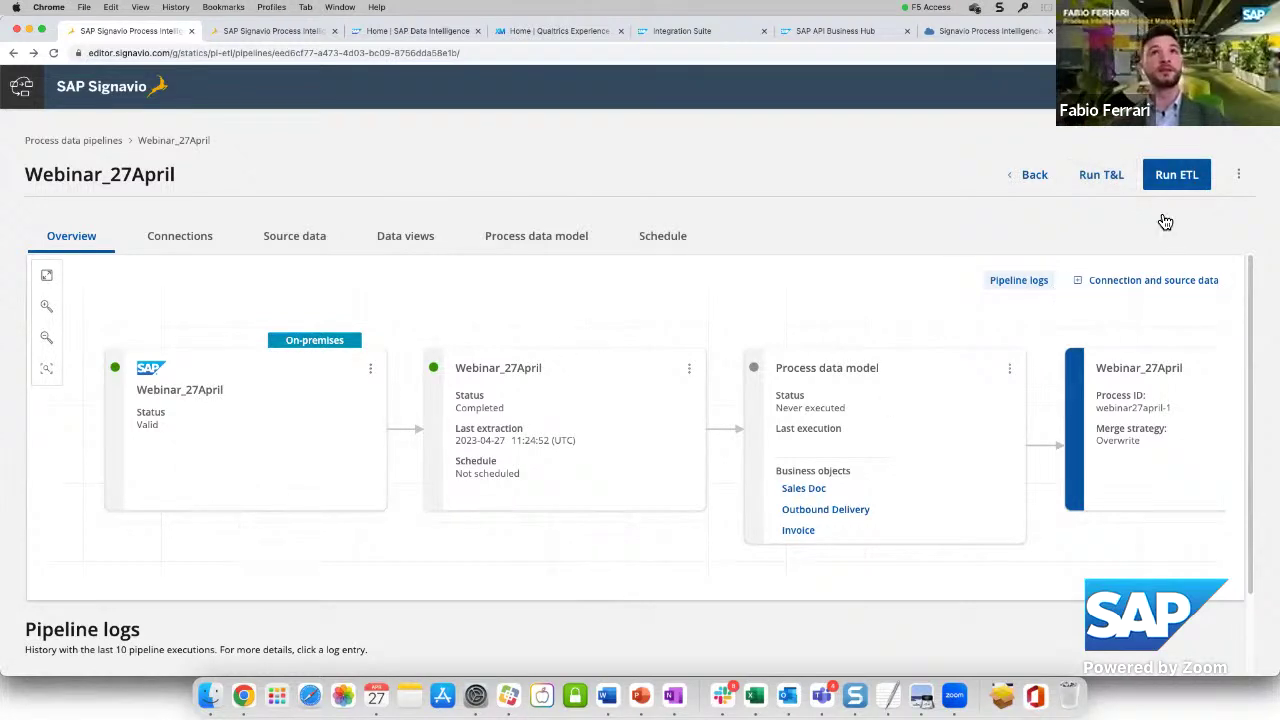
pyautogui.click(1087, 185)
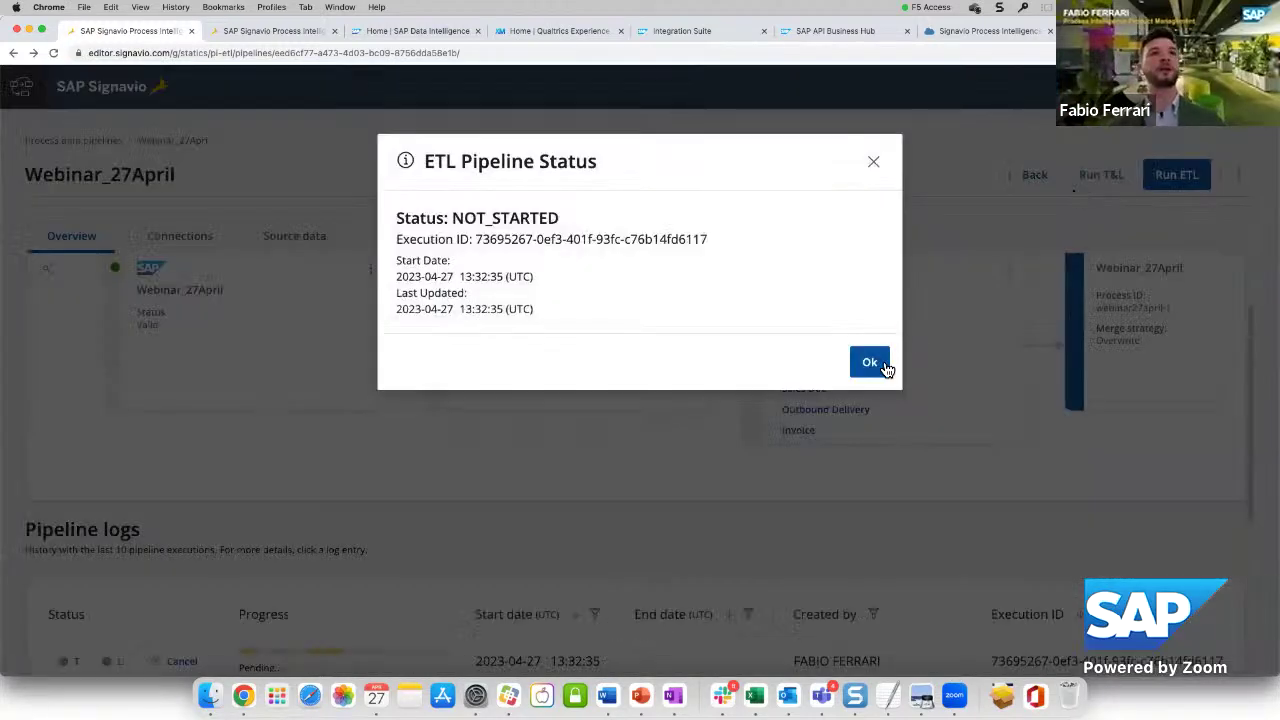
pyautogui.click(872, 363)
pyautogui.scroll(-3, 771, 500)
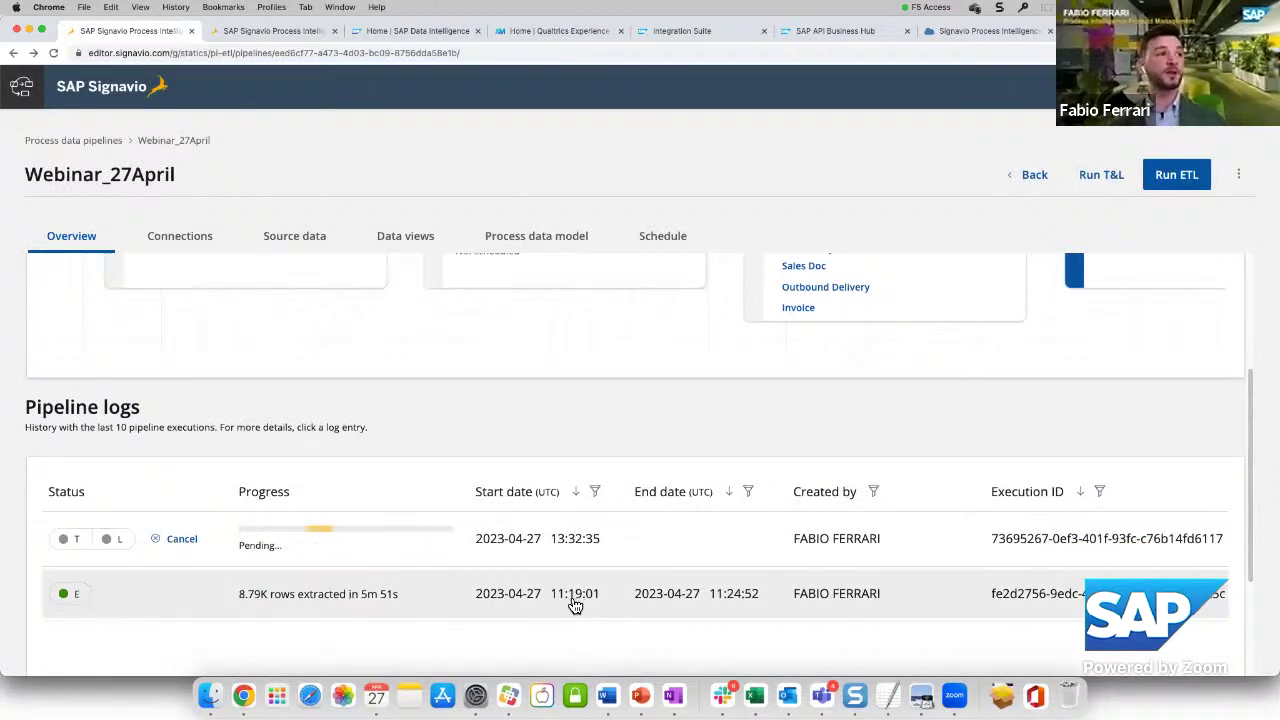
pyautogui.scroll(5, 785, 430)
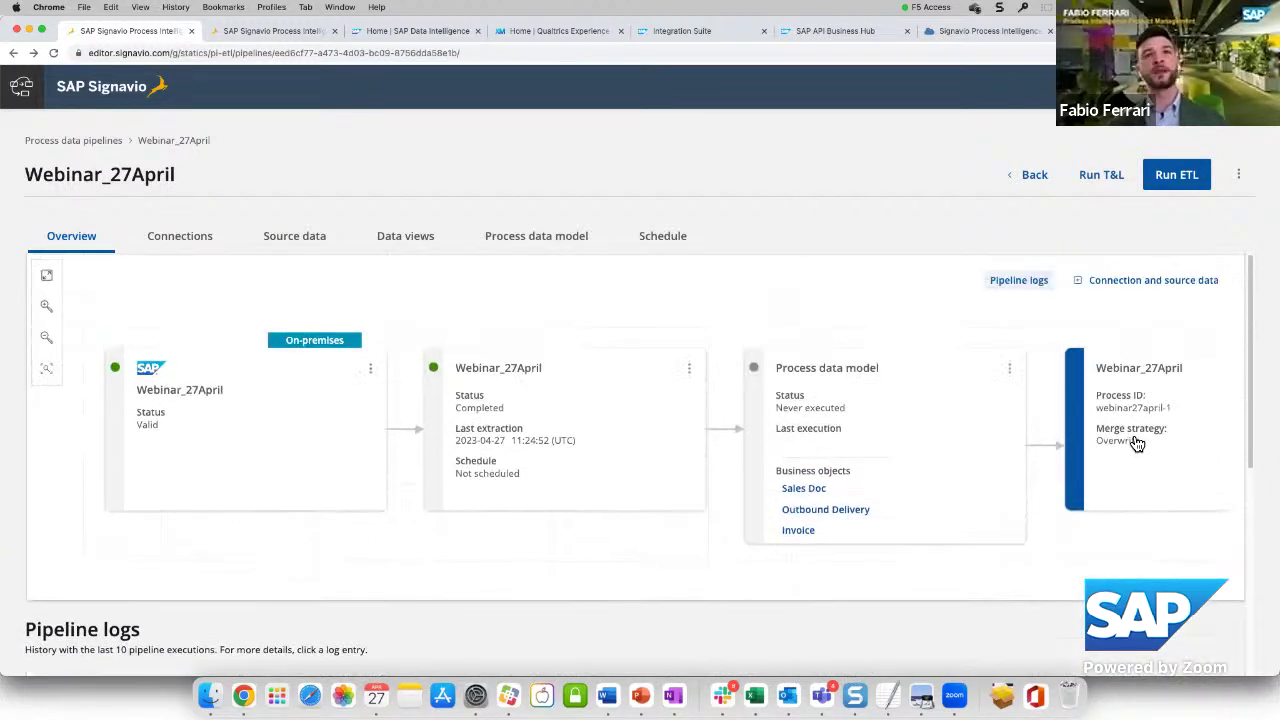
# Open the Webinar_27April process, check its settings, then view its empty Dashboards page
pyautogui.click(1136, 443)
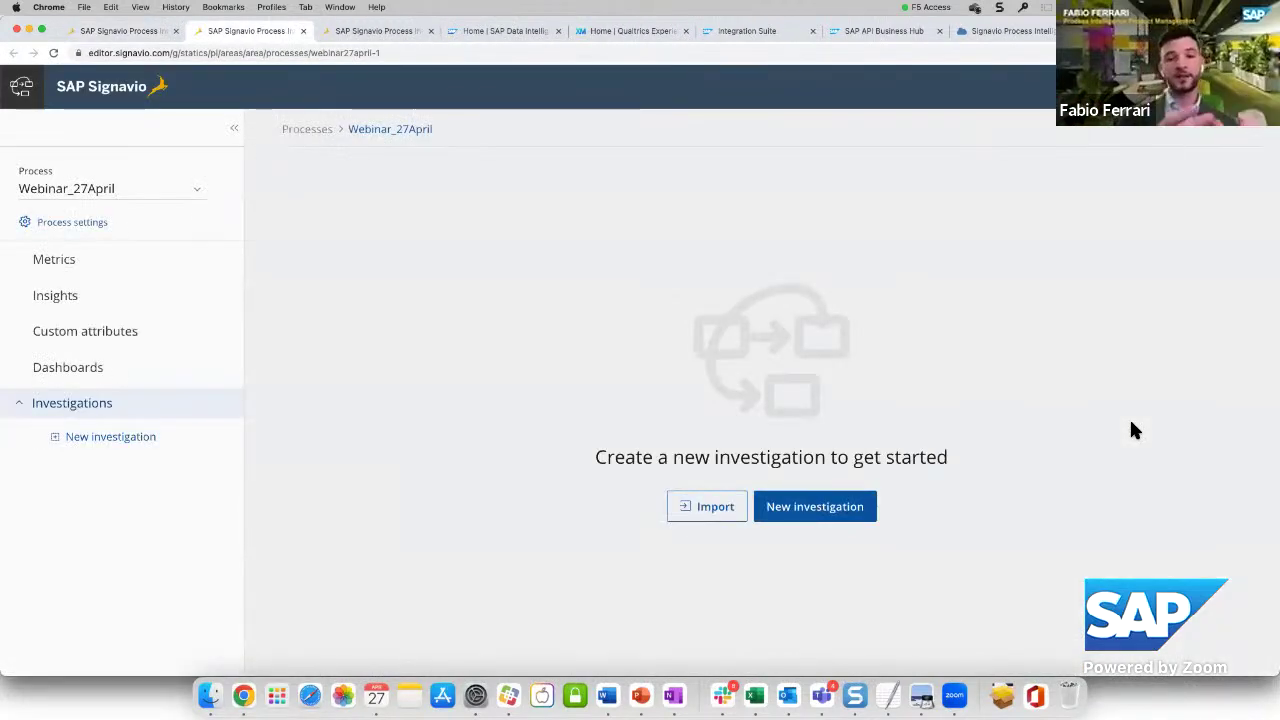
pyautogui.click(105, 228)
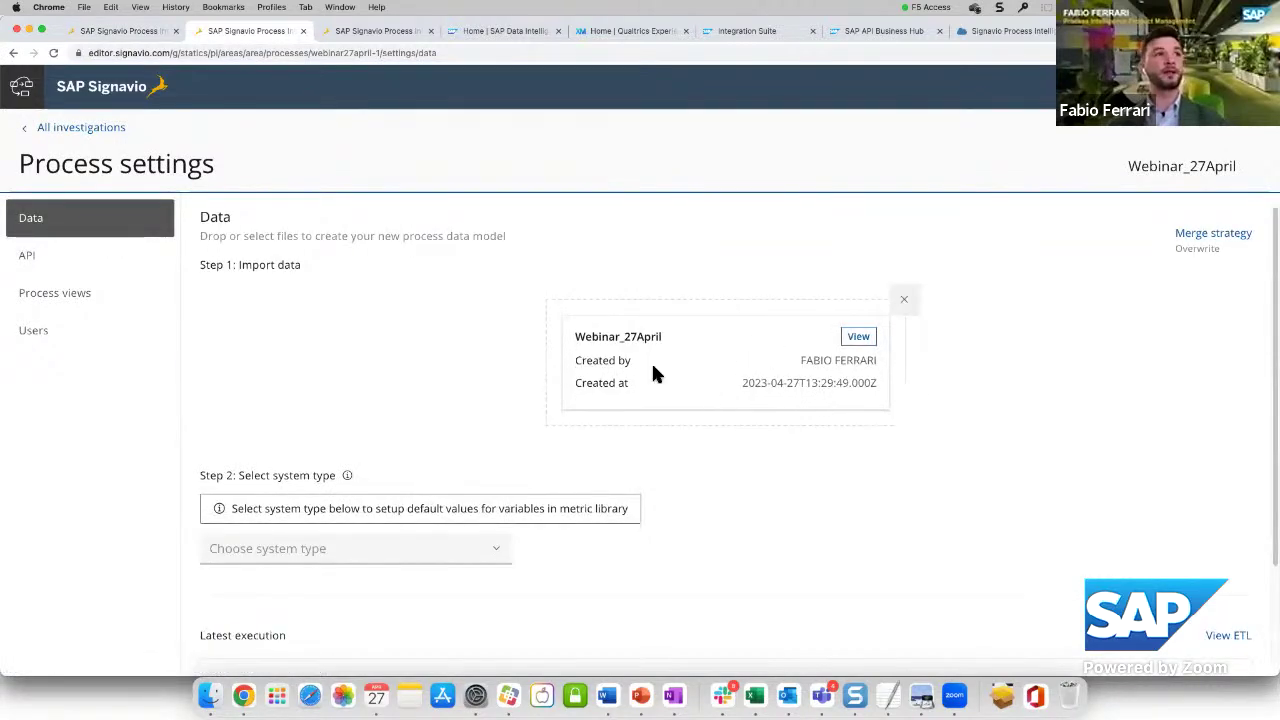
pyautogui.scroll(-2, 655, 373)
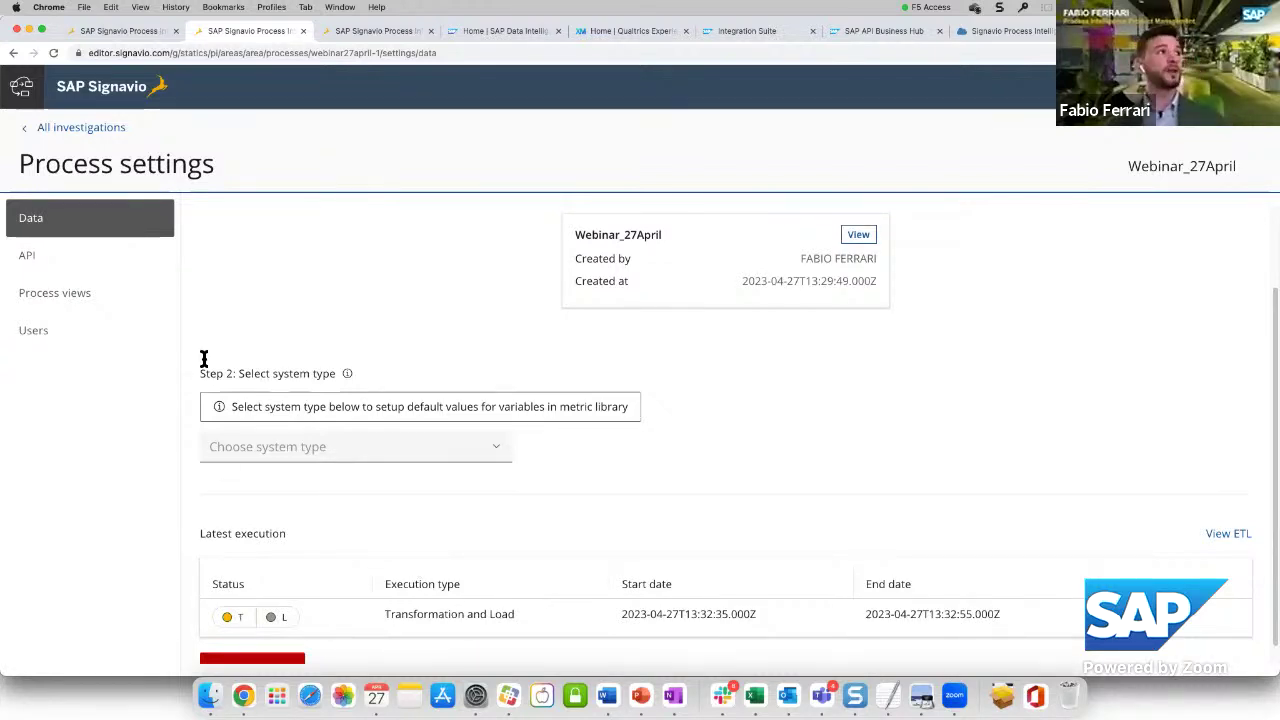
pyautogui.click(35, 127)
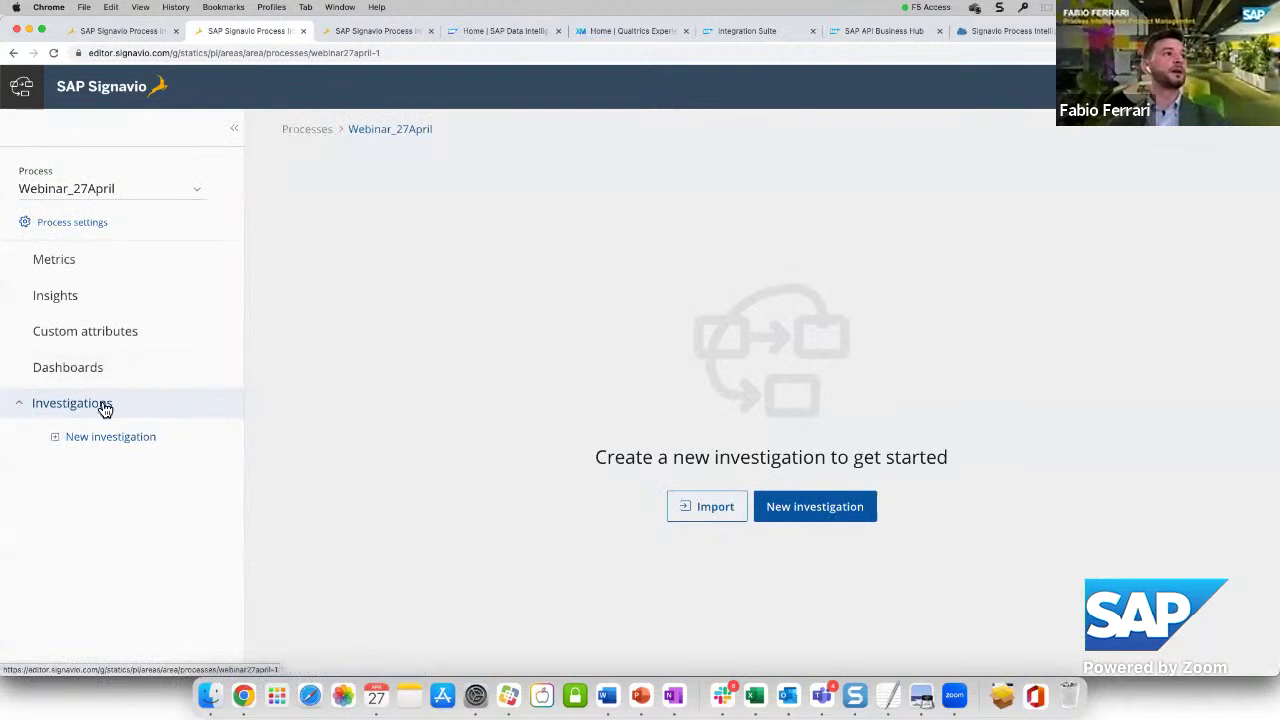
pyautogui.click(92, 370)
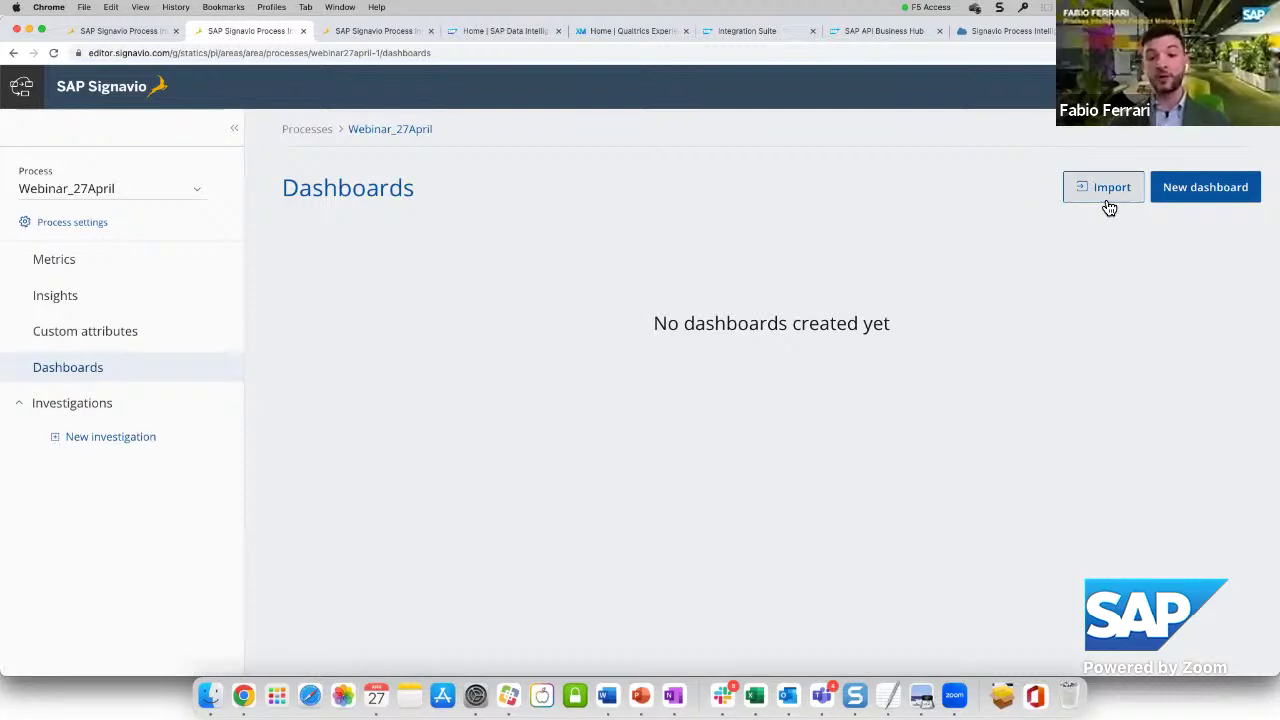
# Create a new dashboard named Webinar_27April and open it
pyautogui.click(1215, 187)
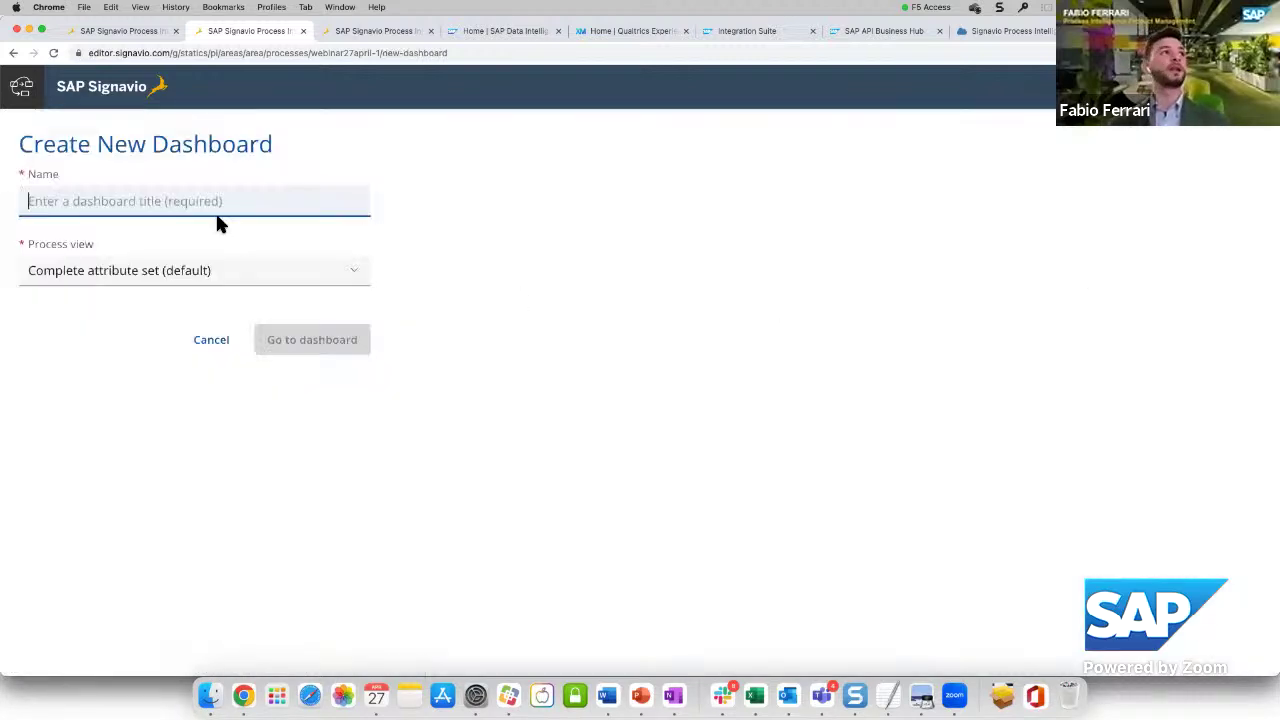
pyautogui.write('Webinar ')
pyautogui.write('27April')
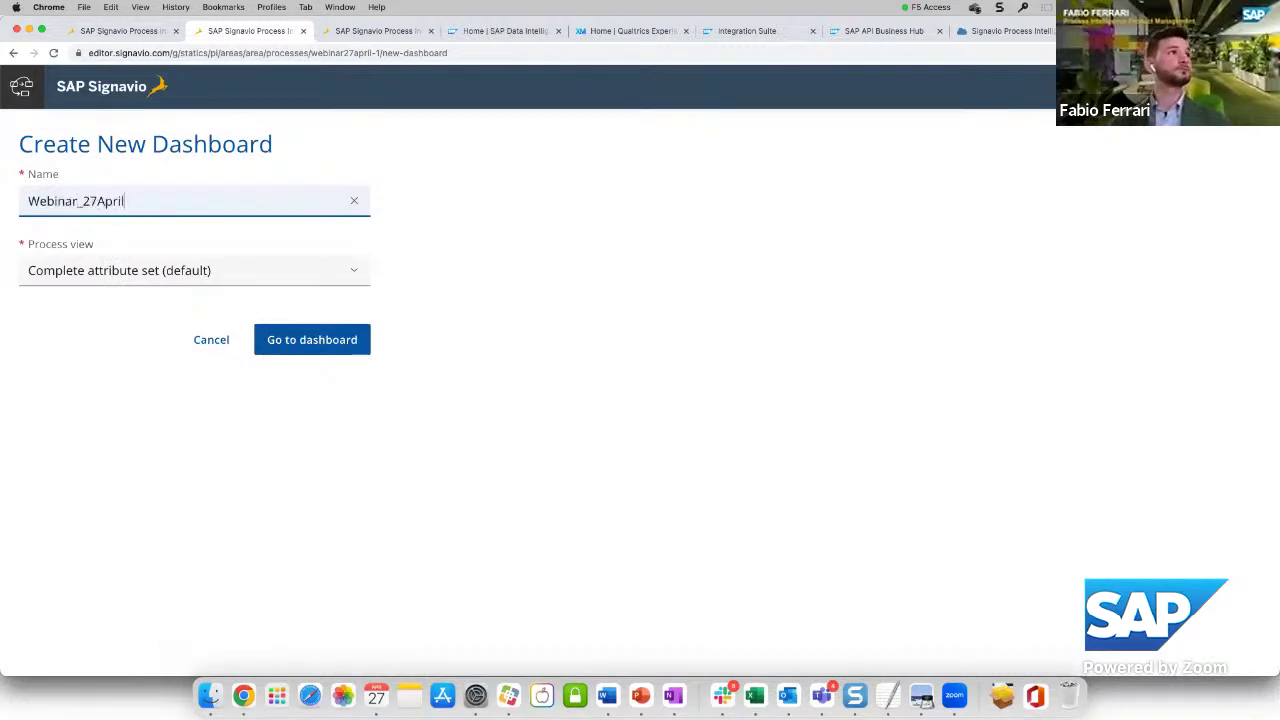
pyautogui.click(299, 350)
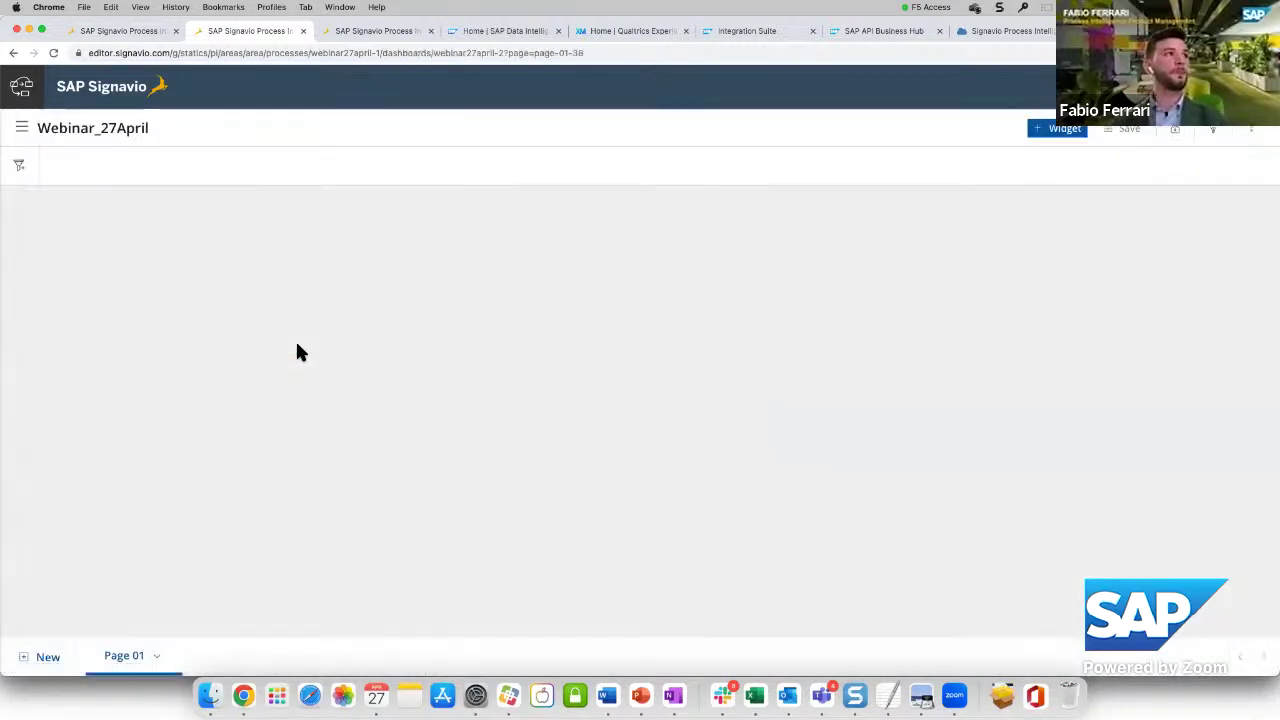
# Rename the dashboard's first page from Page 01 to ProcessDiscovery
pyautogui.click(157, 656)
pyautogui.click(166, 558)
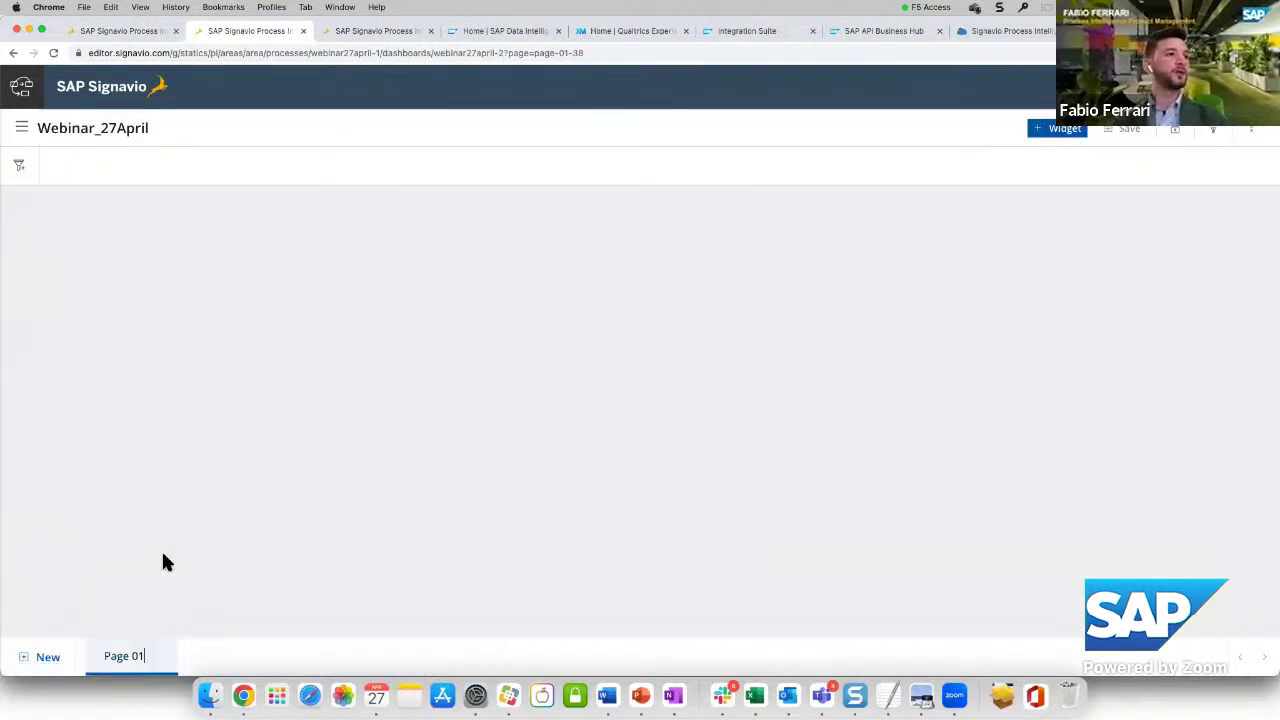
pyautogui.press('super+a')
pyautogui.write('Pro')
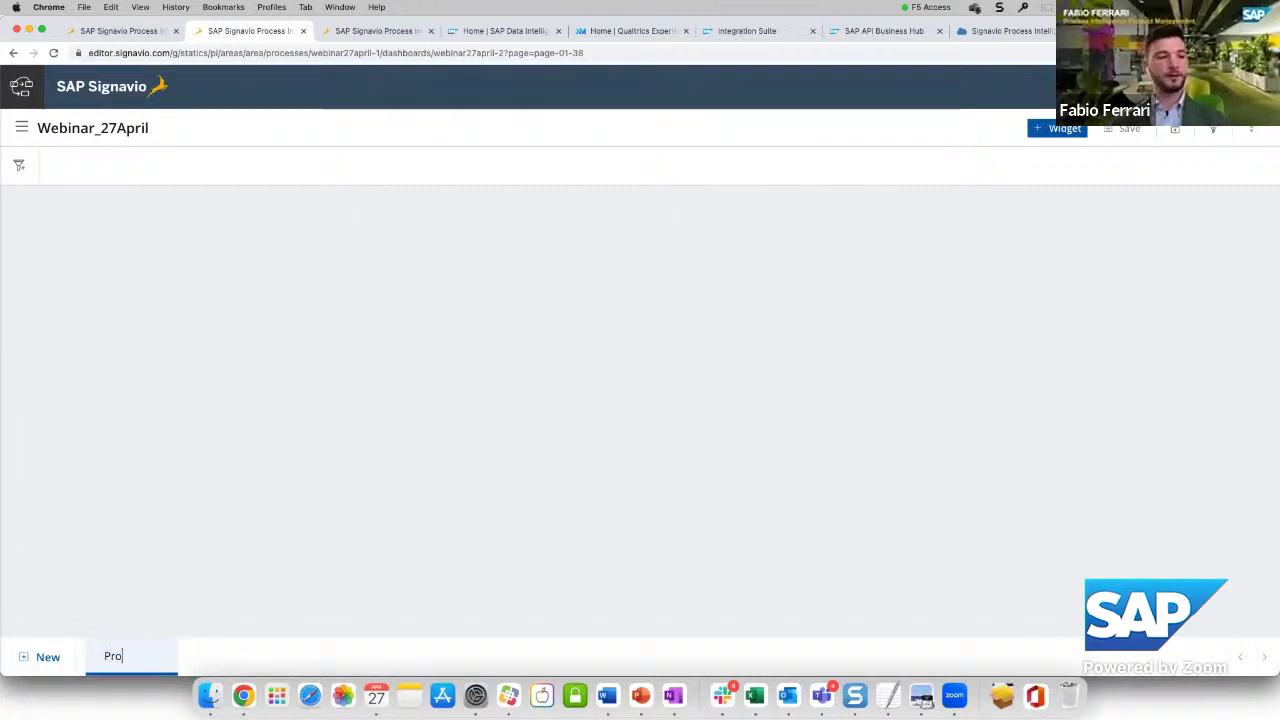
pyautogui.write('cessDiscovery')
pyautogui.press('Return')
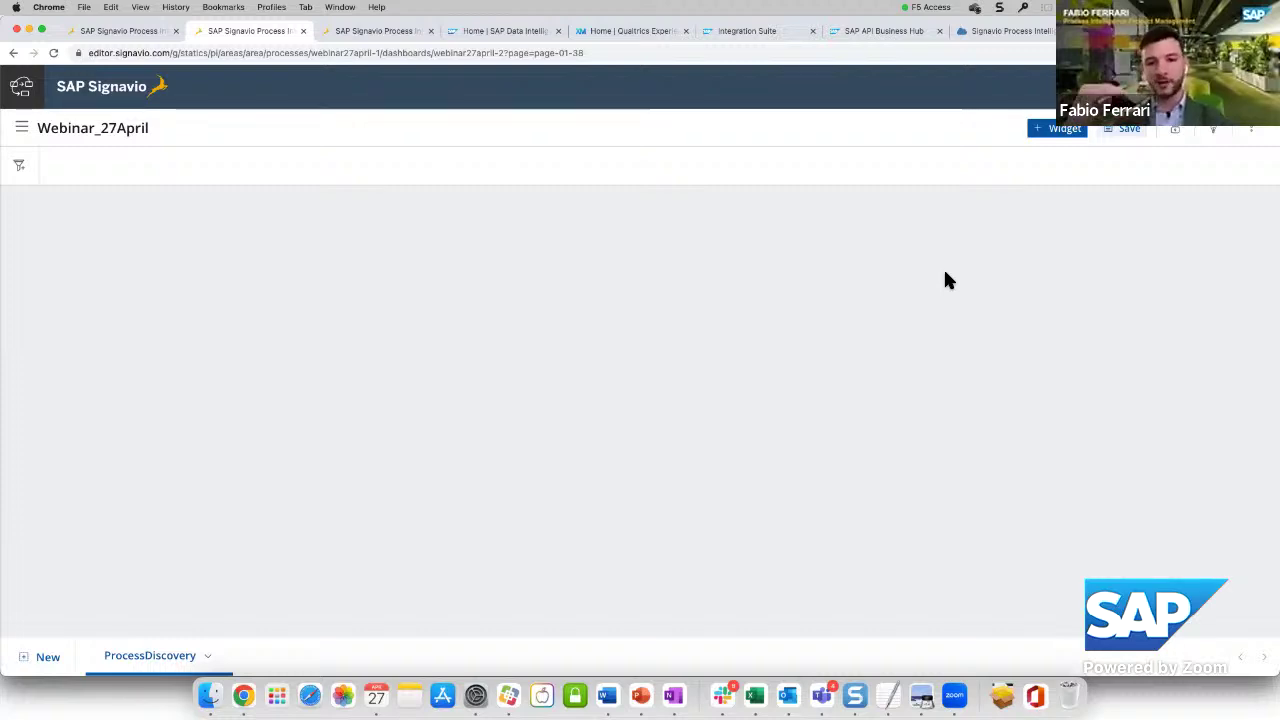
# Check the completed T&L run in the pipeline, then go back to the Webinar_27April dashboard
pyautogui.click(137, 33)
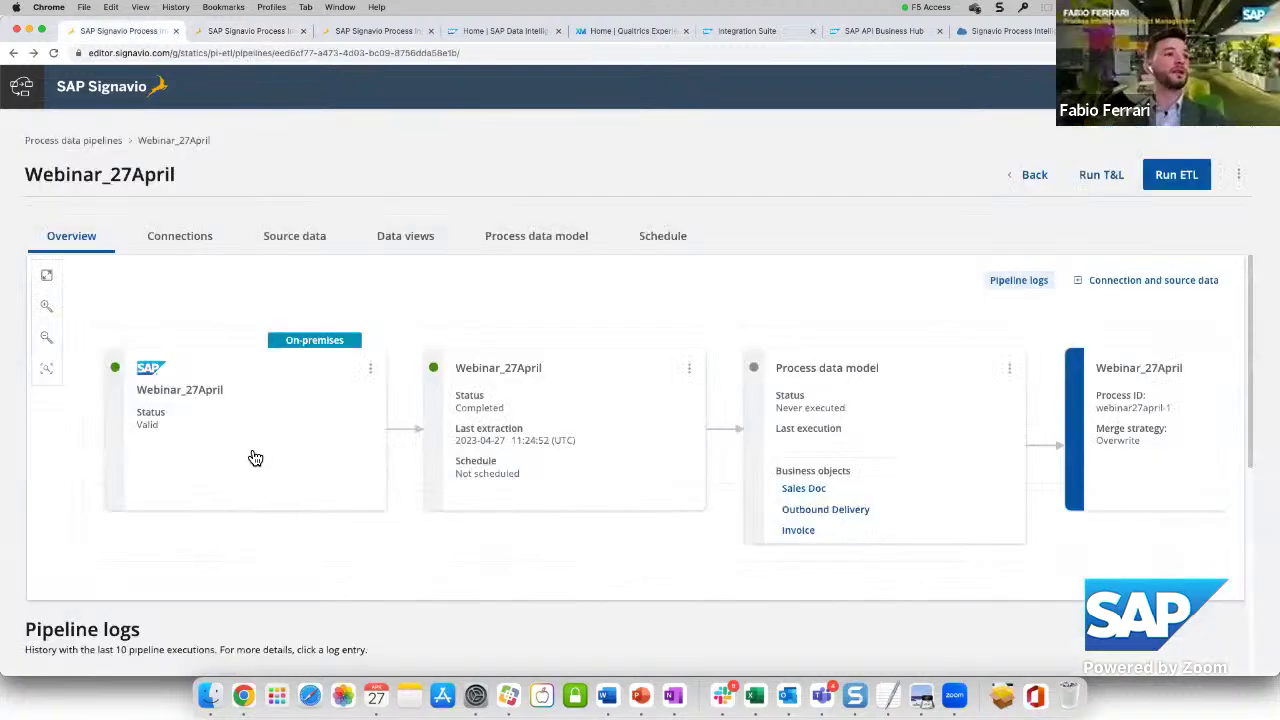
pyautogui.scroll(-5, 471, 615)
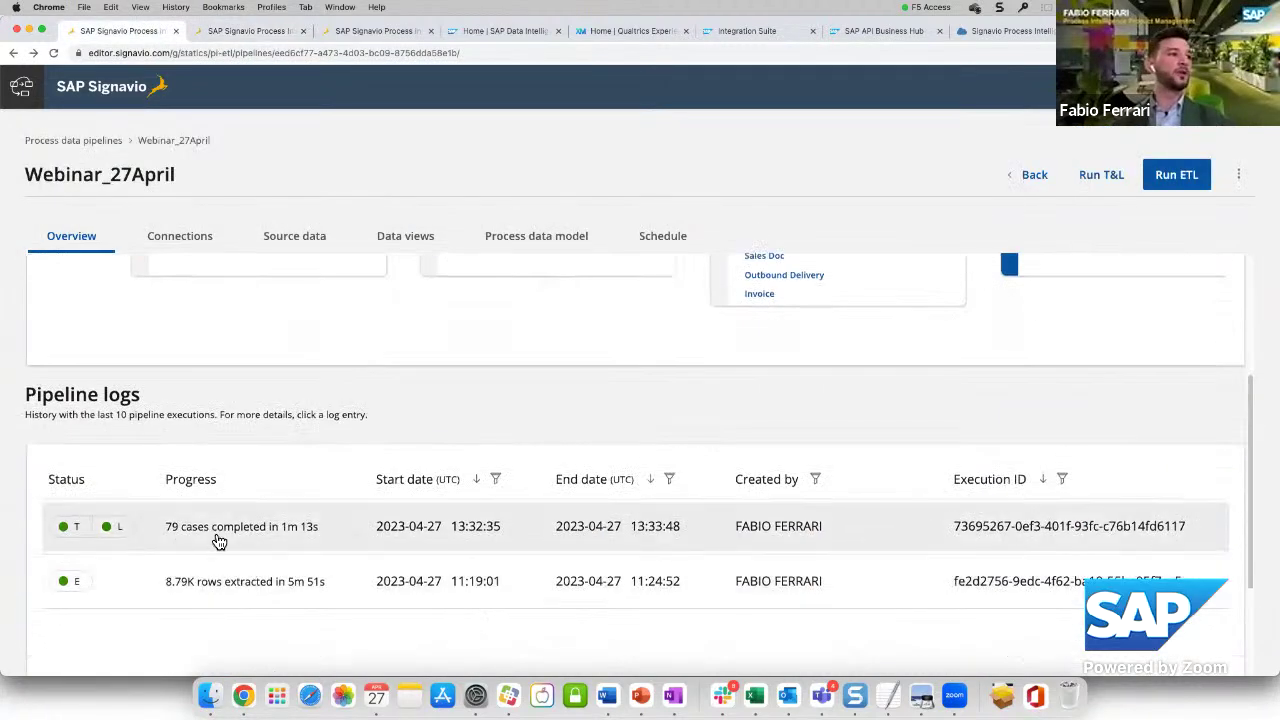
pyautogui.click(380, 32)
pyautogui.click(229, 35)
# Add a Process Discovery widget to the dashboard and save it
pyautogui.click(1045, 134)
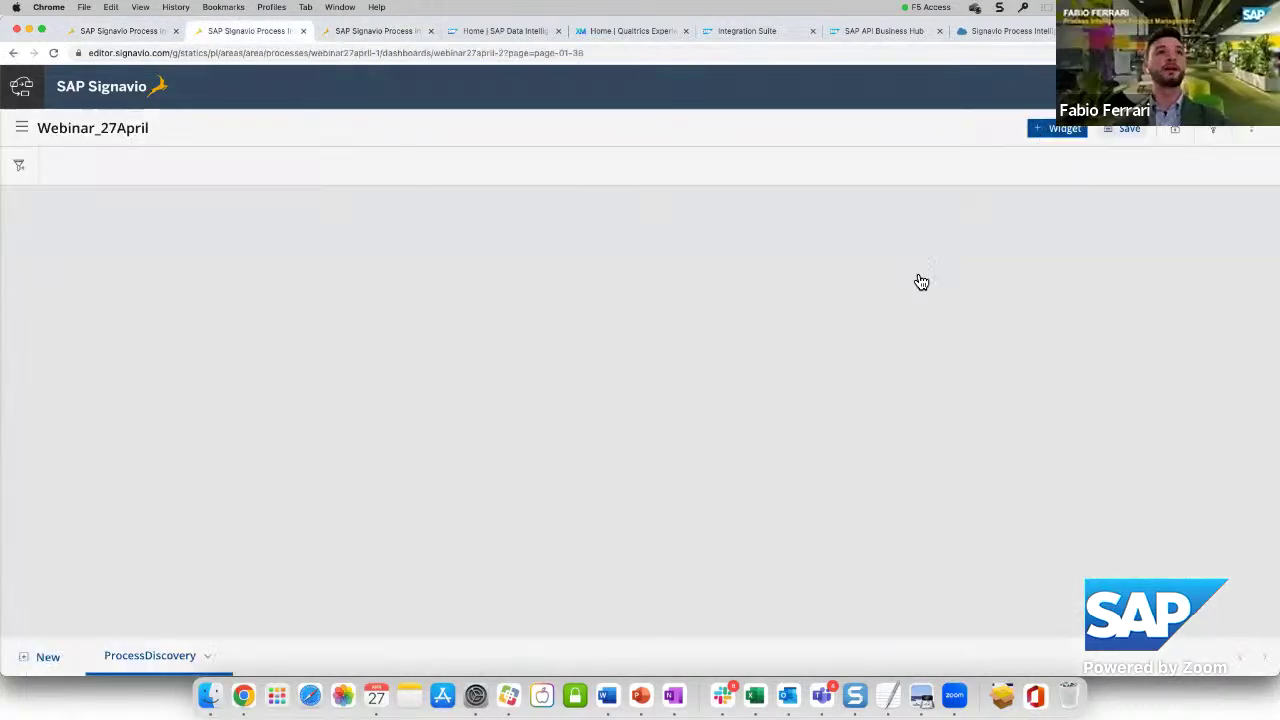
pyautogui.click(600, 500)
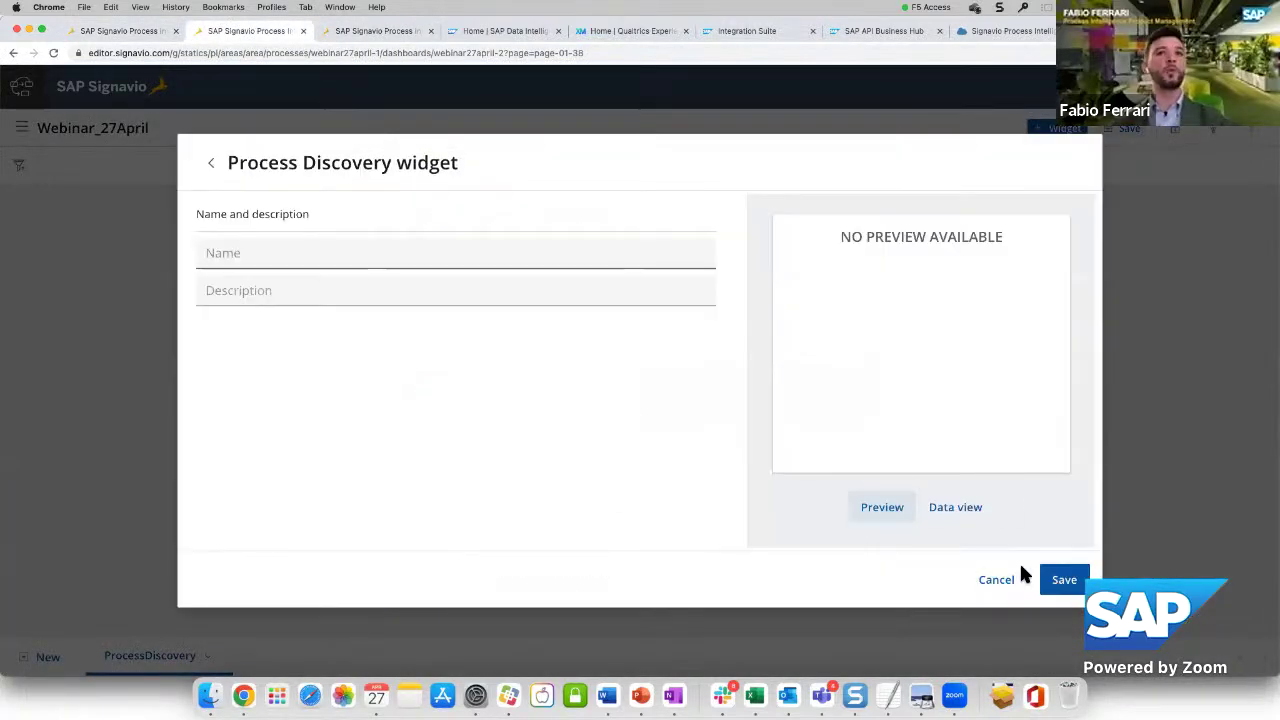
pyautogui.click(1070, 574)
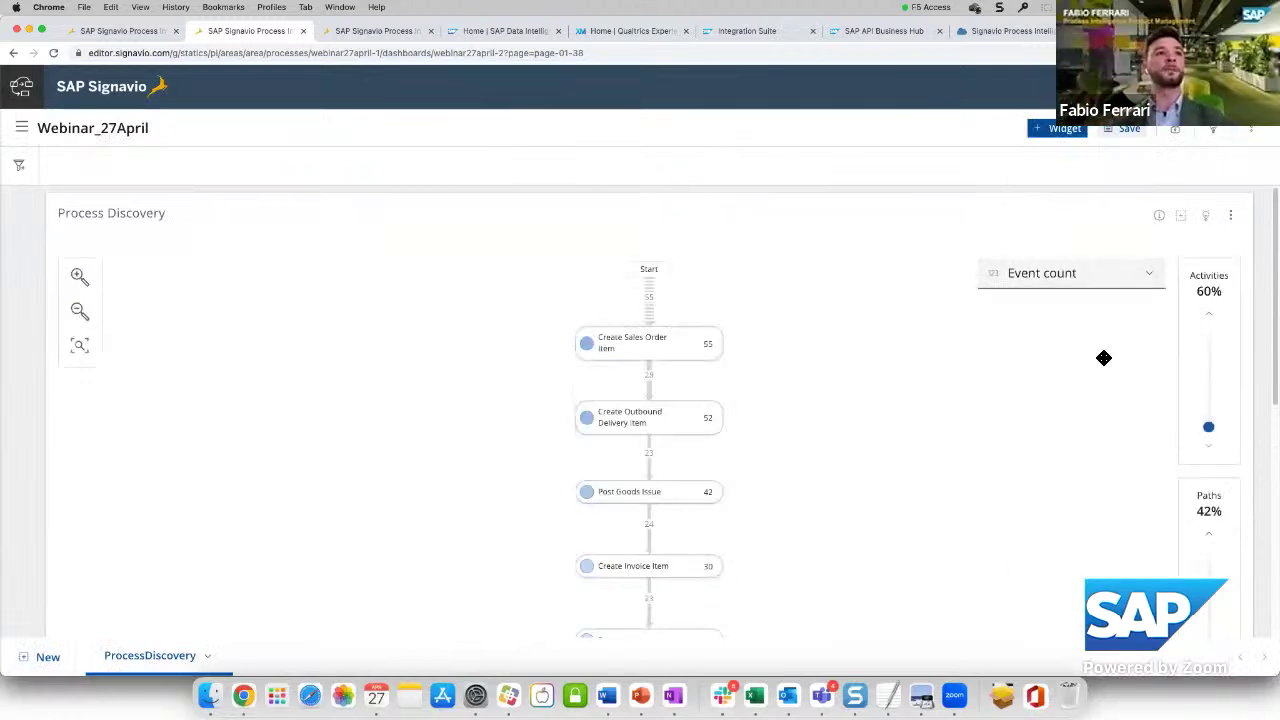
# Raise the activities shown in the process graph to 79%
pyautogui.click(1211, 318)
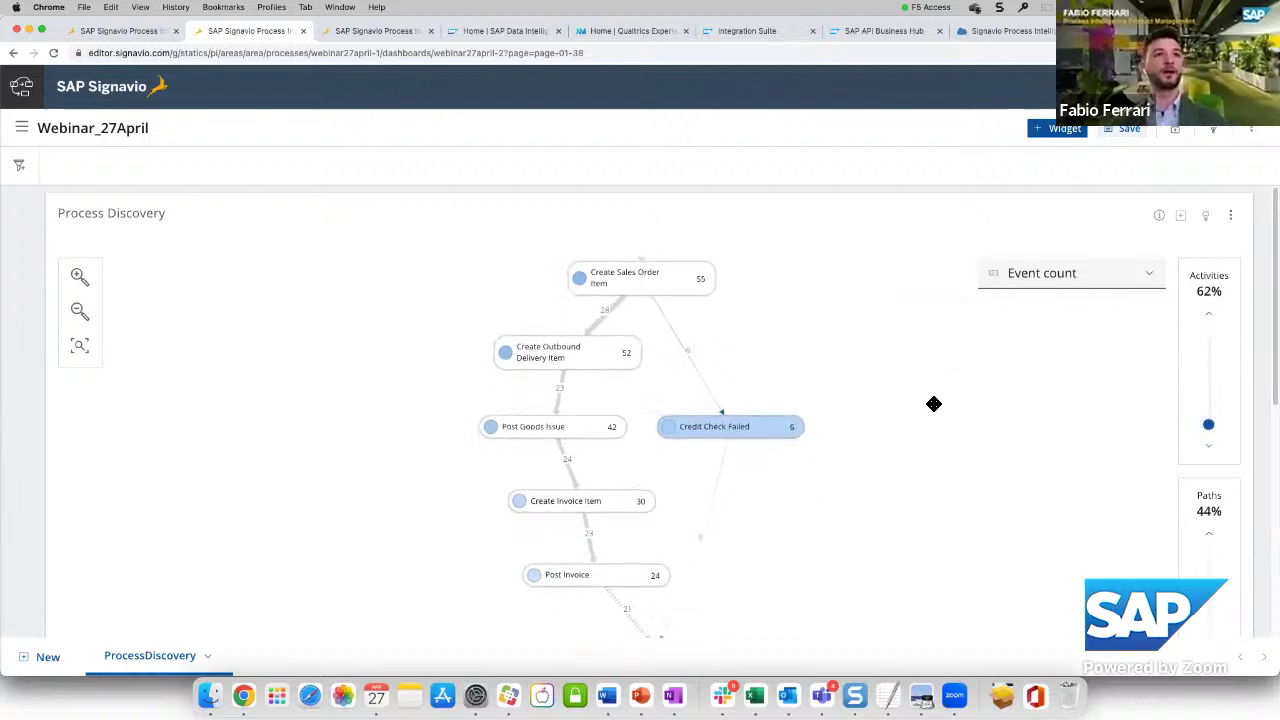
pyautogui.click(1213, 321)
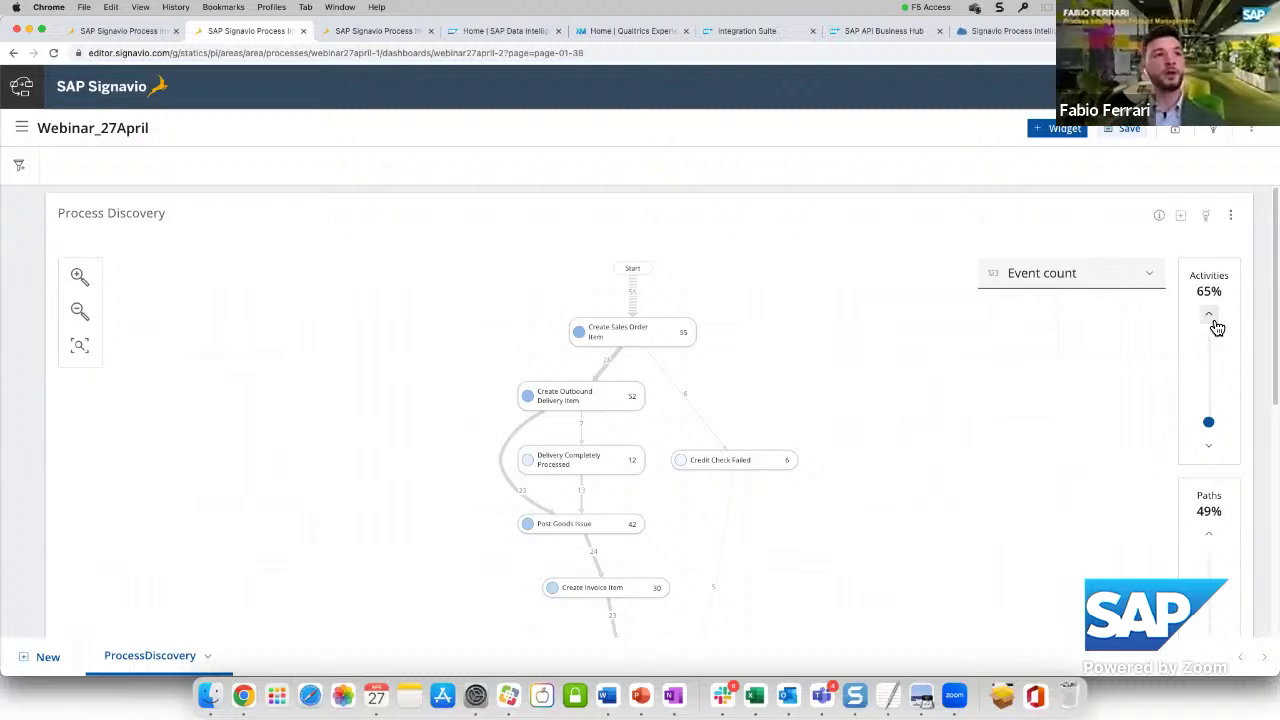
pyautogui.click(1211, 325)
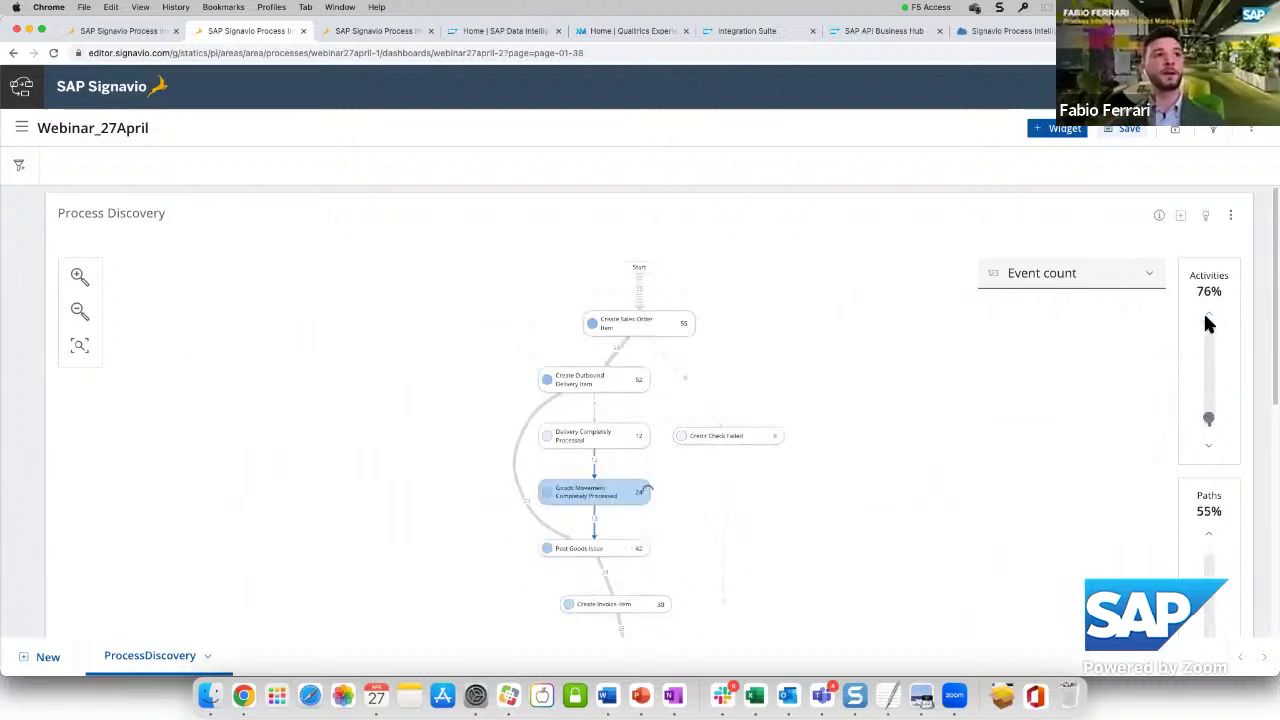
pyautogui.click(1208, 318)
pyautogui.click(1209, 321)
pyautogui.click(1211, 325)
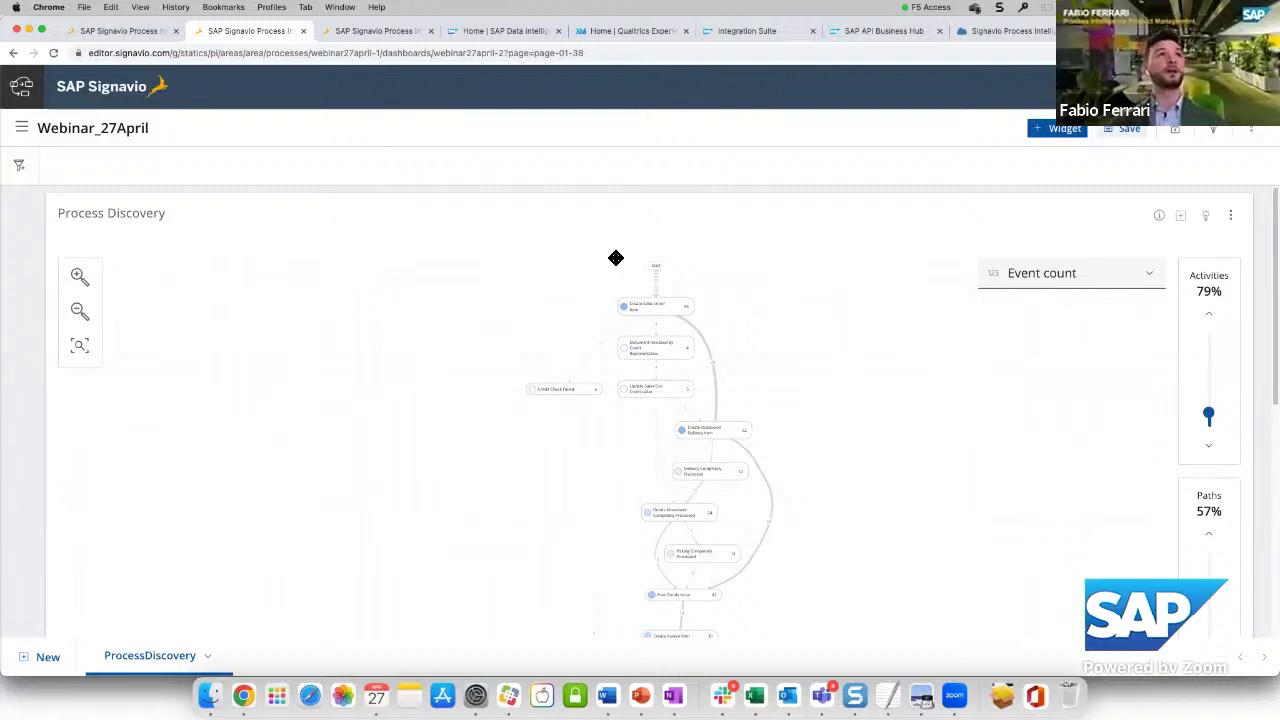
# Sign back in to SAP Data Intelligence using the saved account password
pyautogui.click(483, 35)
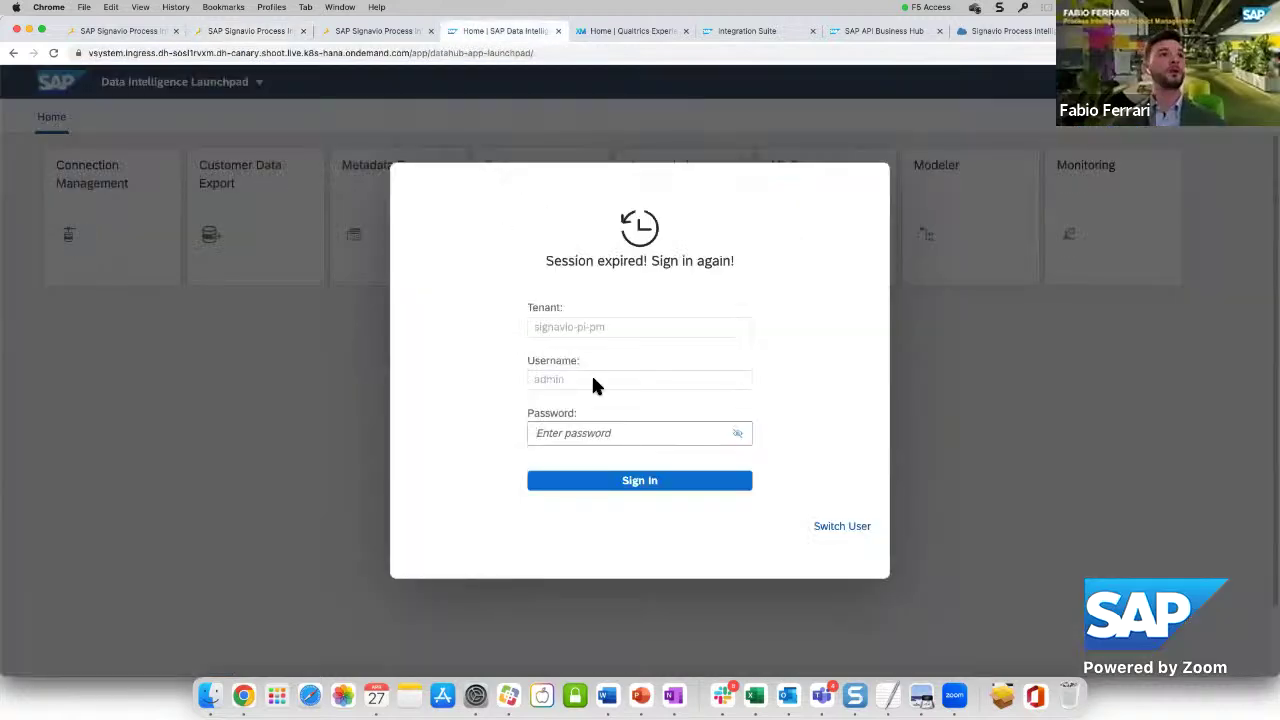
pyautogui.click(576, 434)
pyautogui.click(763, 337)
pyautogui.click(674, 480)
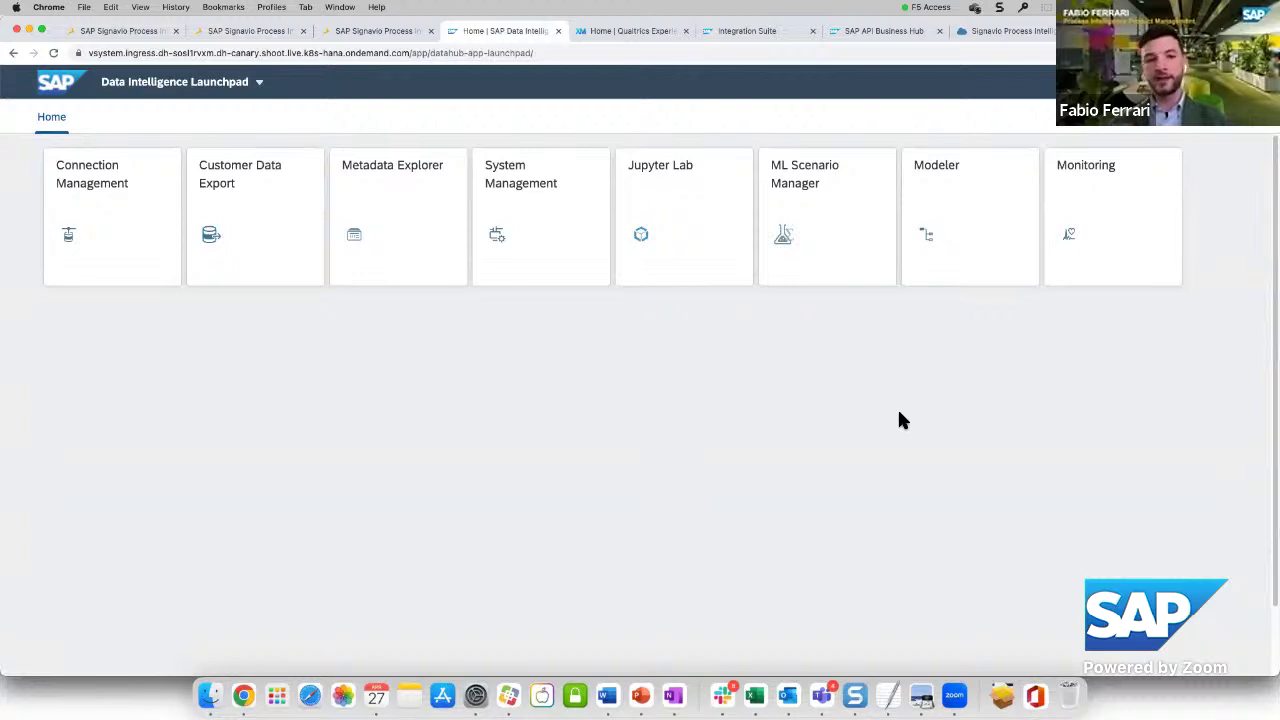
# In the Modeler's Graphs pane, create a new Generation 1 graph
pyautogui.click(951, 206)
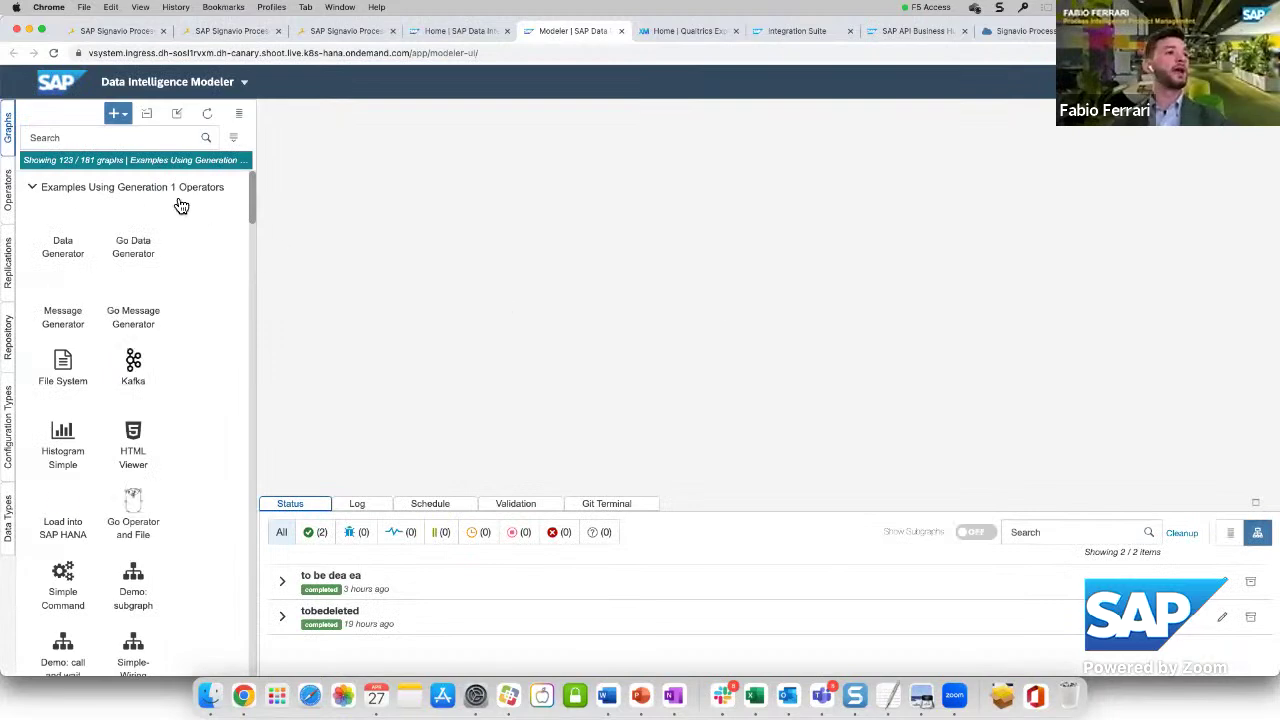
pyautogui.click(8, 127)
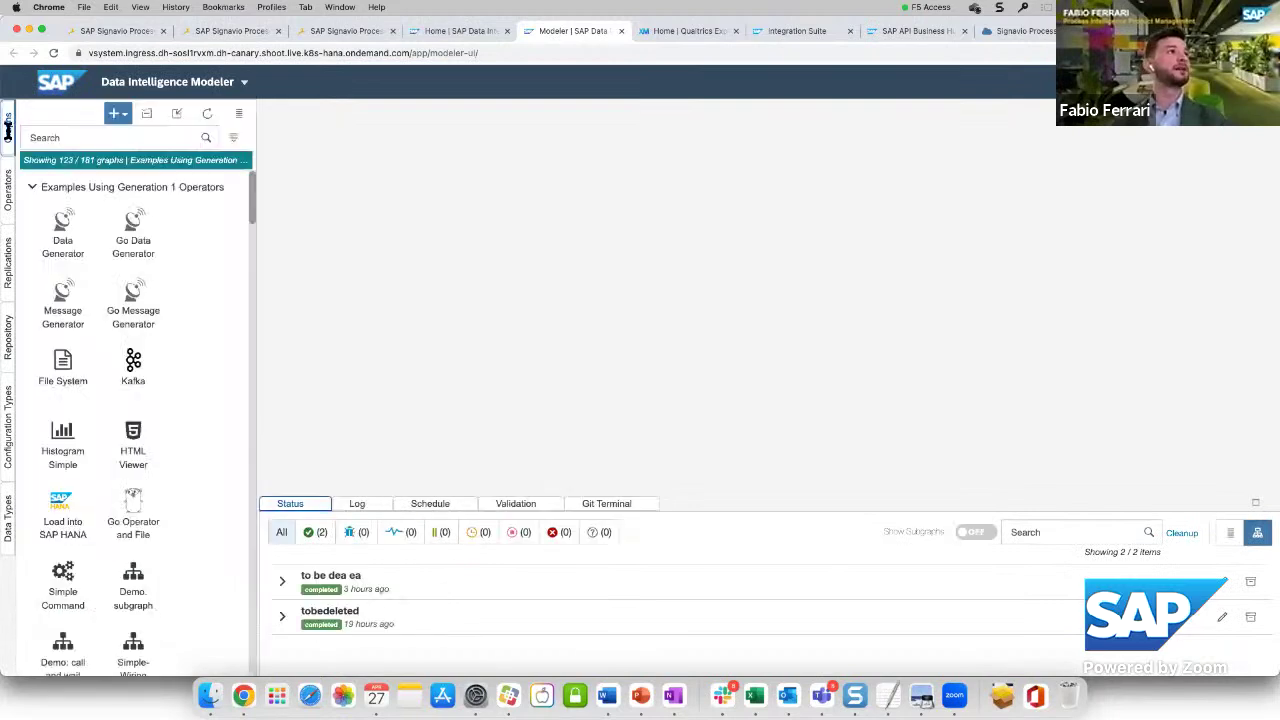
pyautogui.click(115, 114)
pyautogui.click(135, 142)
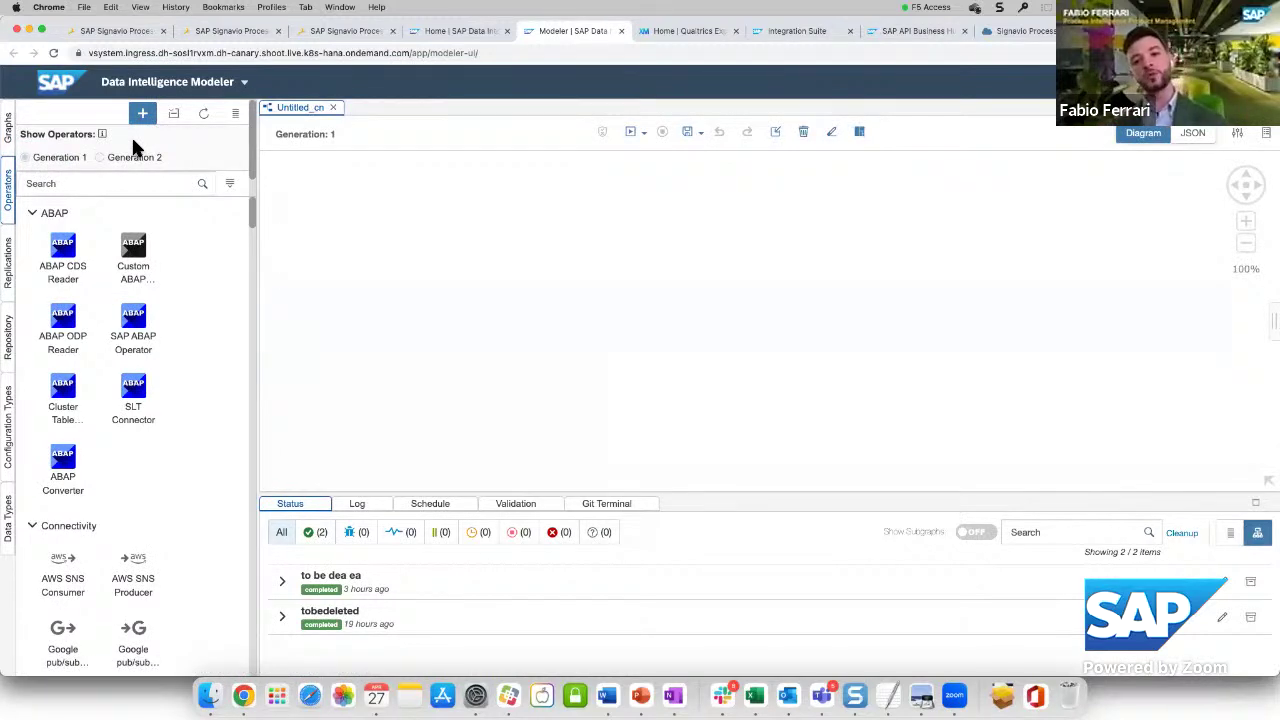
# Place Py3 Qualtrics Connector, Signavio Data Ingestion and Workflow Terminator operators on the canvas
pyautogui.click(108, 184)
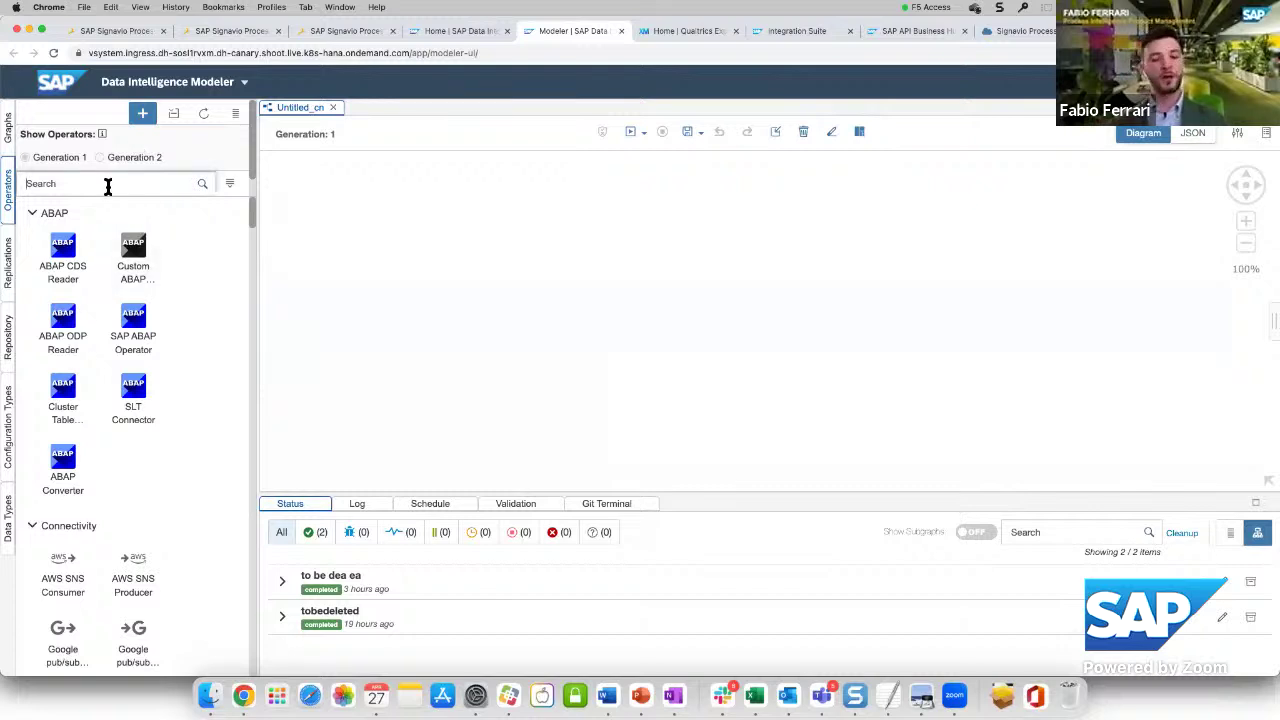
pyautogui.write('qualtri')
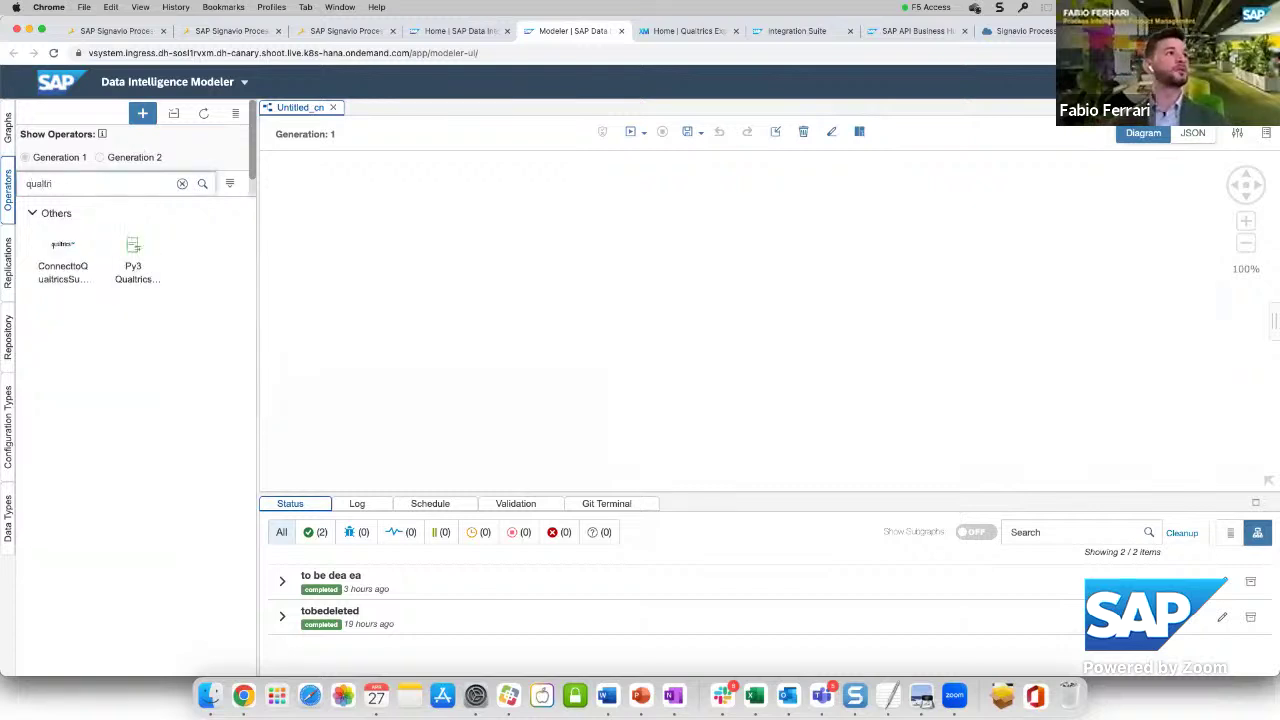
pyautogui.moveTo(123, 297); pyautogui.dragTo(568, 306)
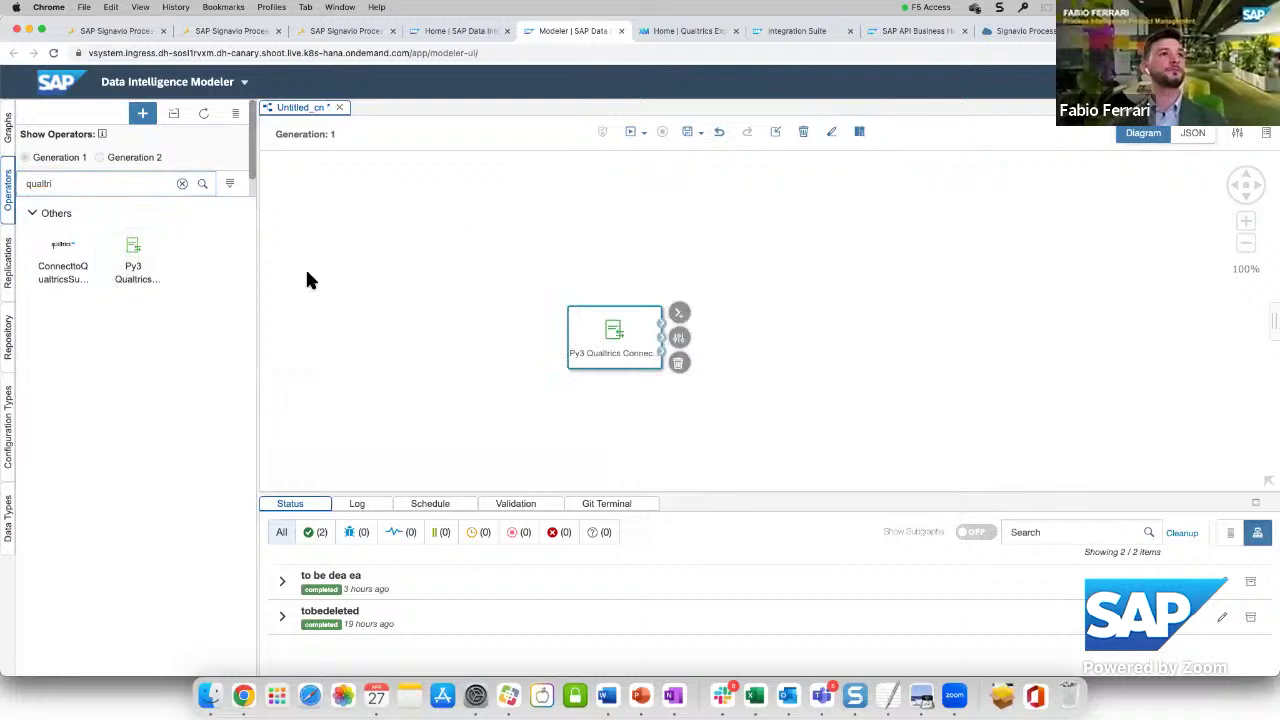
pyautogui.doubleClick(136, 188)
pyautogui.write('signavio')
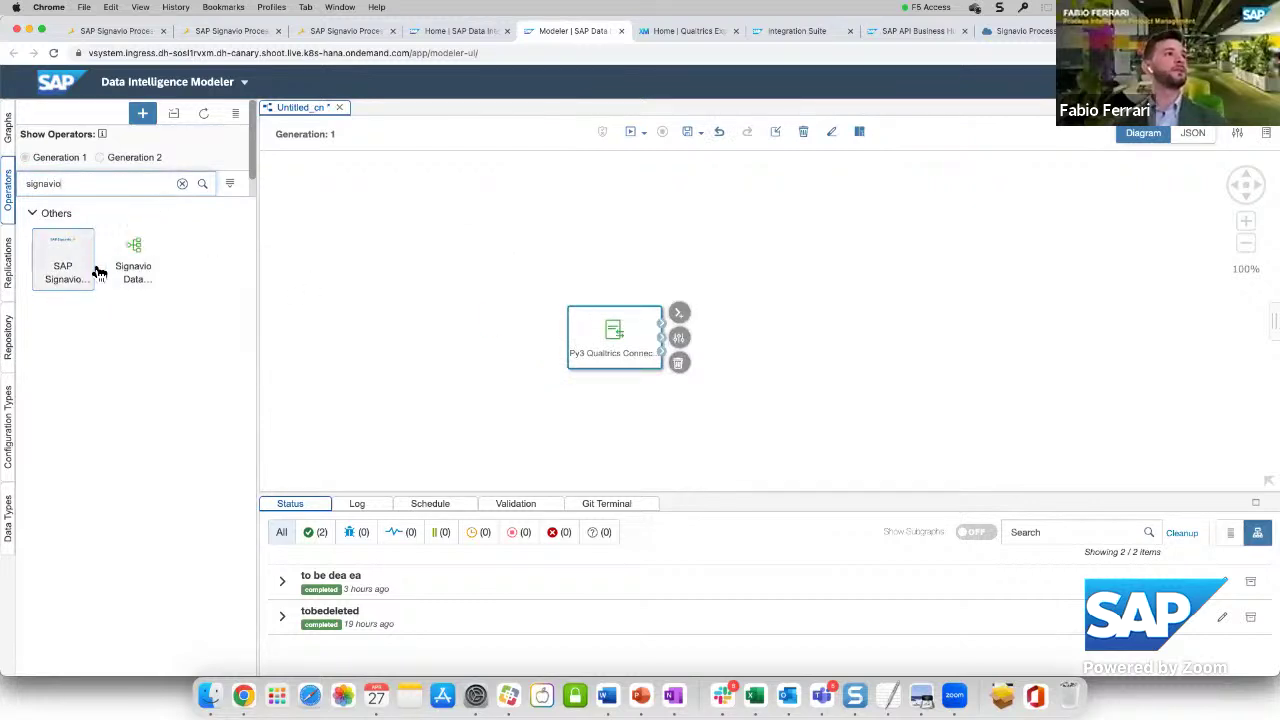
pyautogui.moveTo(105, 268); pyautogui.dragTo(768, 345)
pyautogui.doubleClick(43, 186)
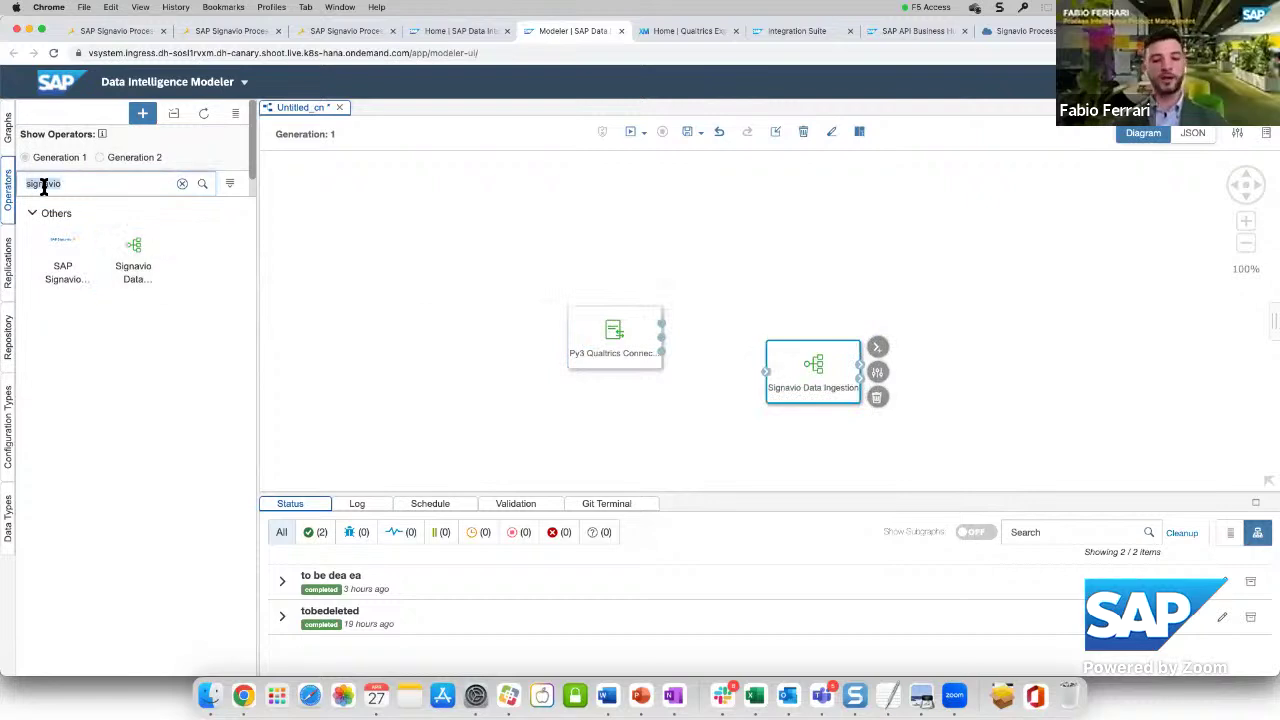
pyautogui.write('termi')
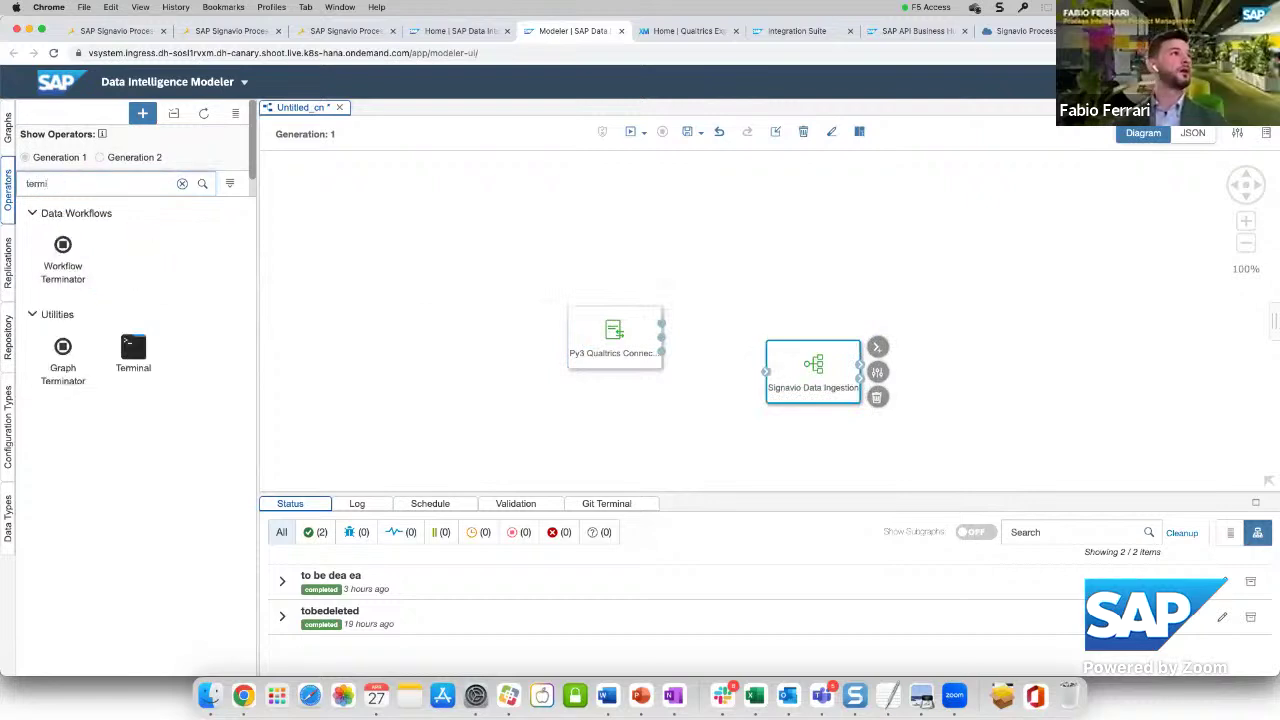
pyautogui.moveTo(63, 258); pyautogui.dragTo(982, 345)
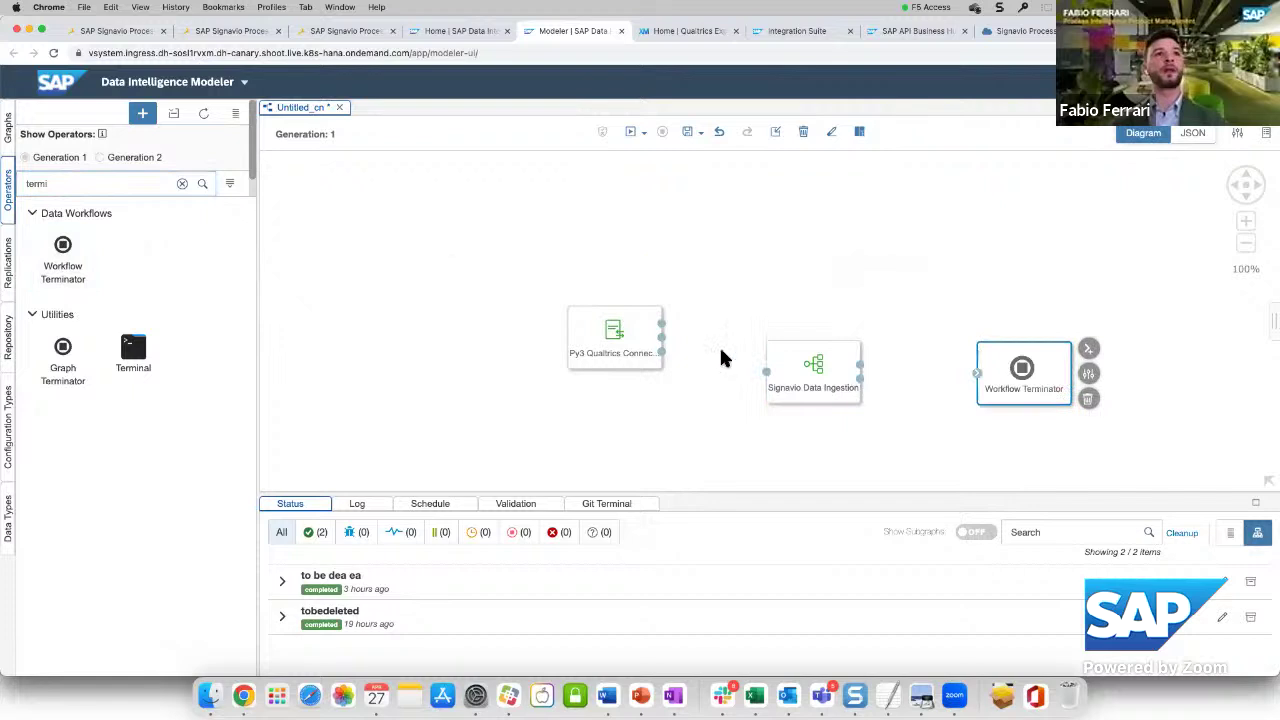
# Wire the three operators in sequence, auto-layout them, and open the Qualtrics connector's configuration
pyautogui.moveTo(650, 345); pyautogui.dragTo(763, 372)
pyautogui.moveTo(848, 385); pyautogui.dragTo(977, 373)
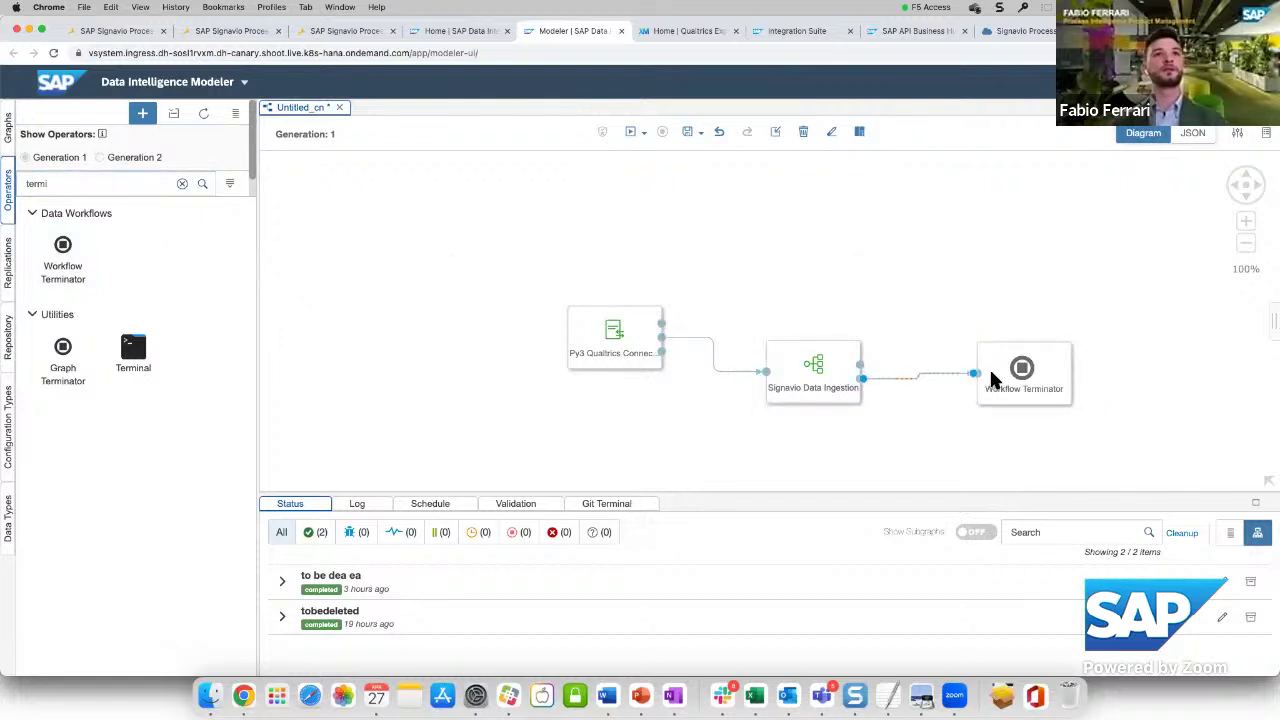
pyautogui.click(859, 131)
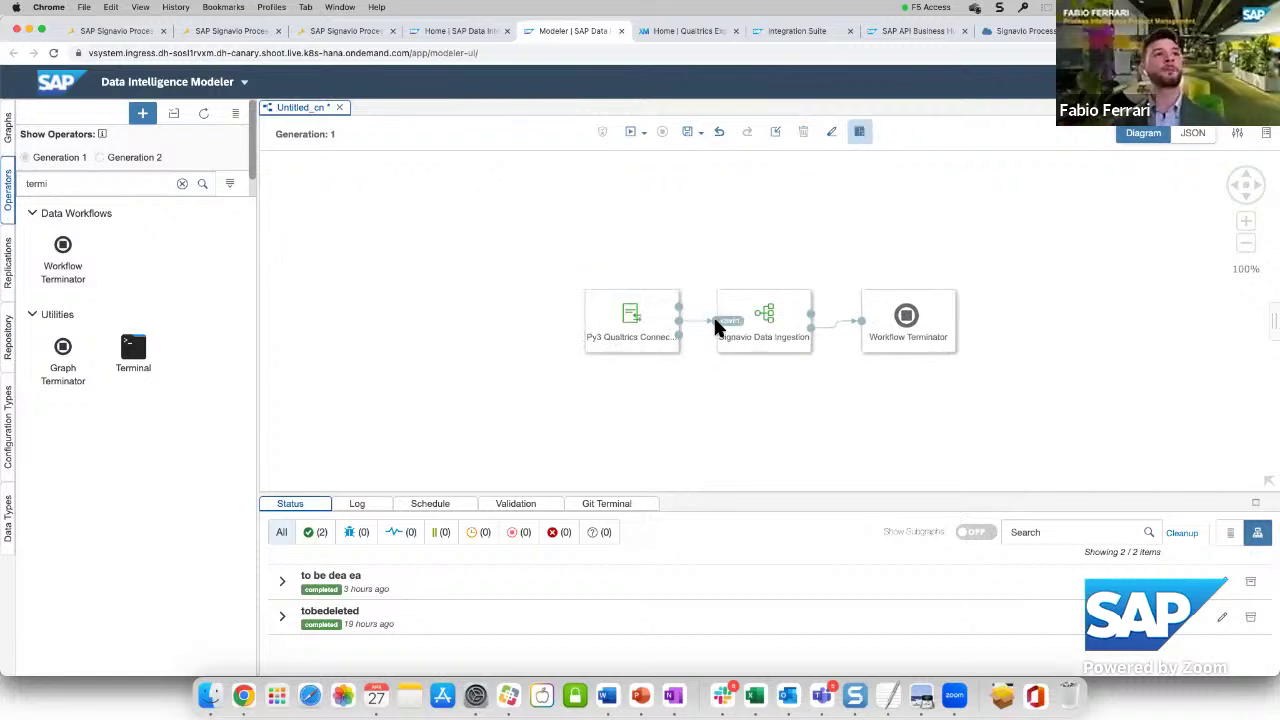
pyautogui.click(645, 328)
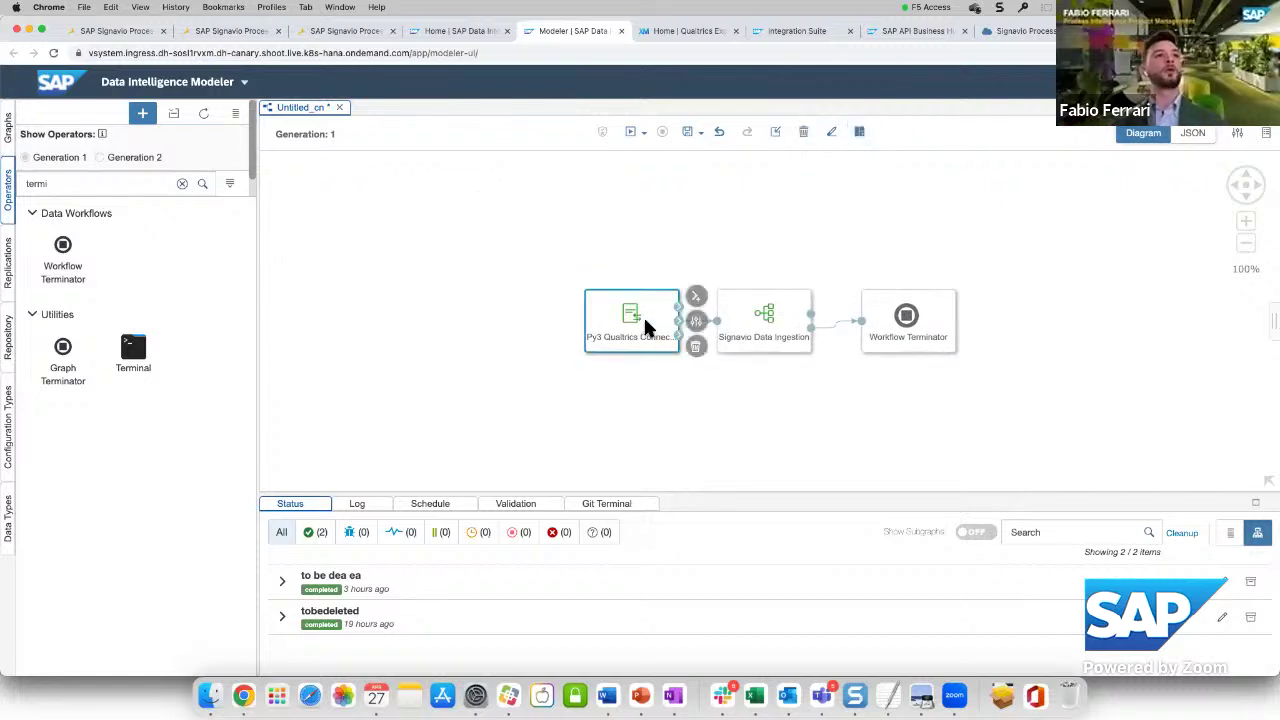
pyautogui.click(696, 321)
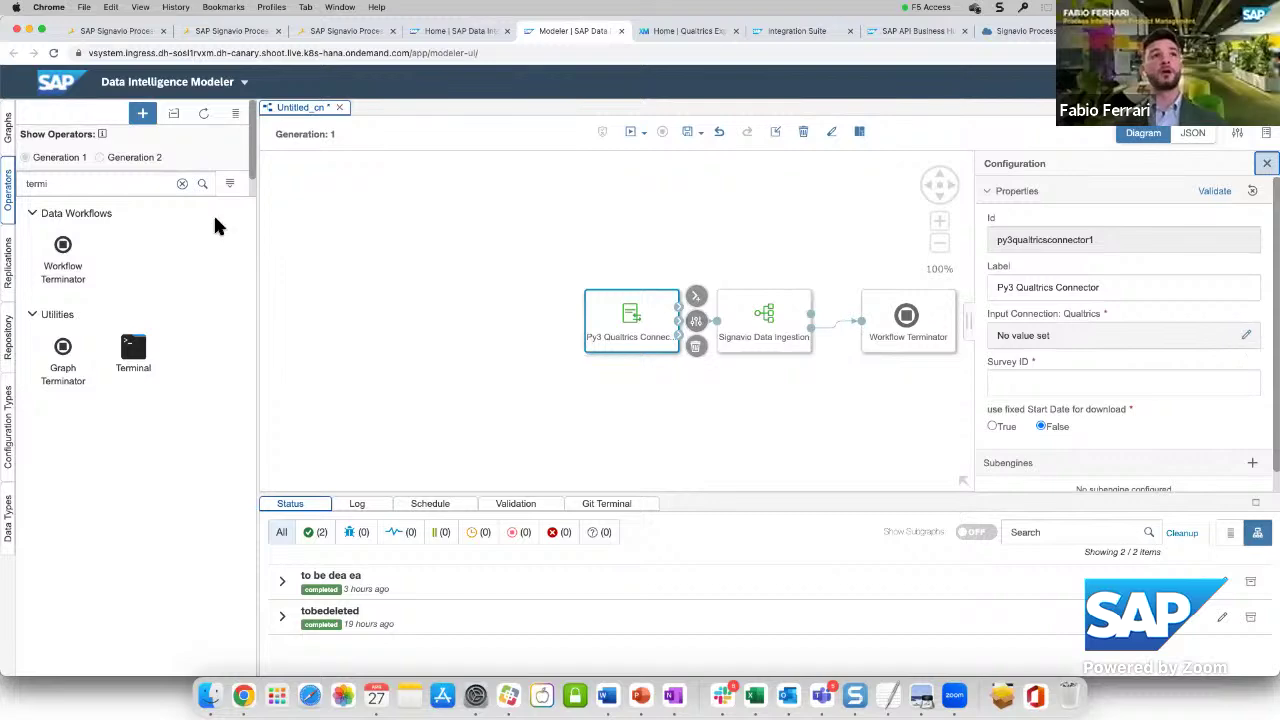
# Set the Qualtrics connector's input connection to J2P_QUALTRICS, then move to the Survey ID field
pyautogui.click(1249, 340)
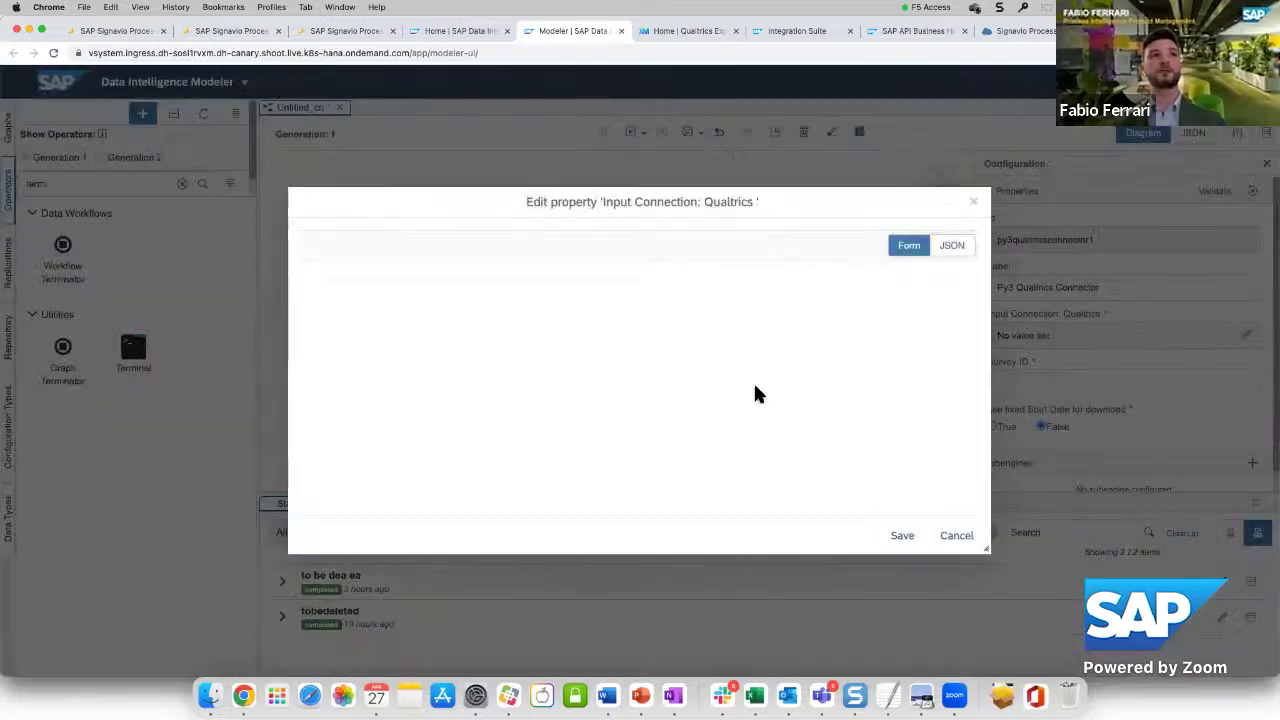
pyautogui.click(953, 331)
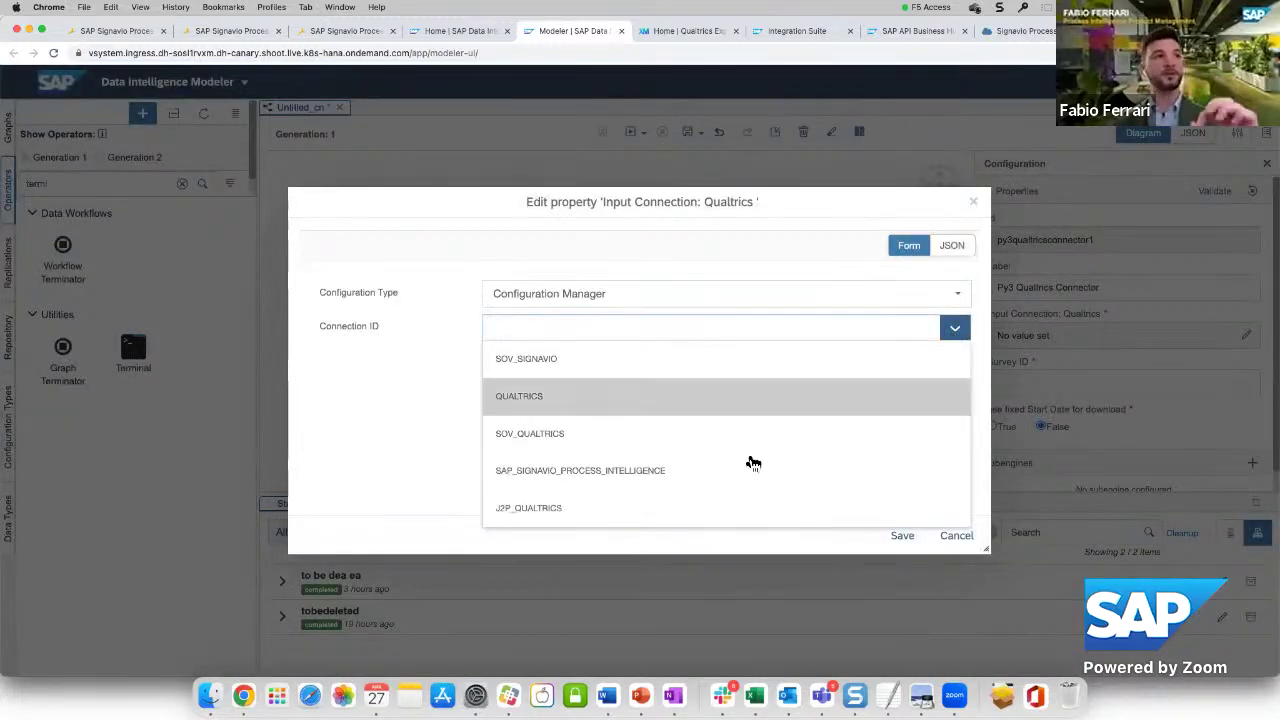
pyautogui.click(716, 515)
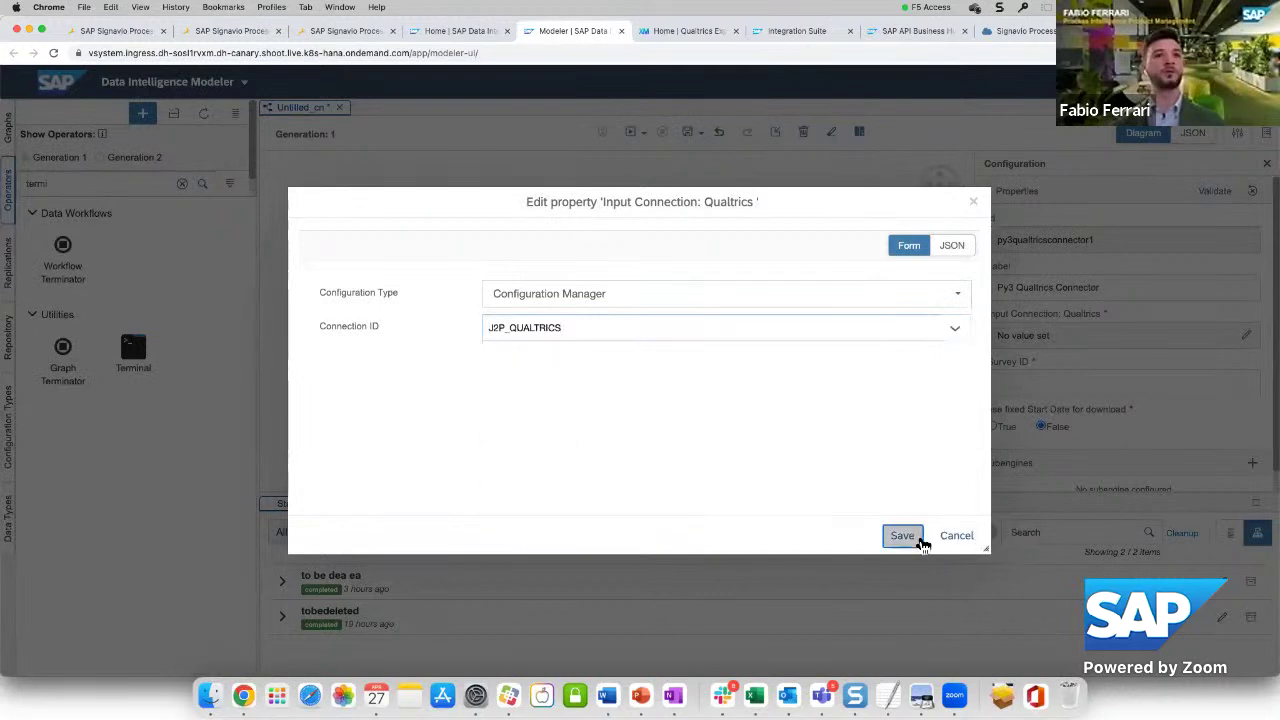
pyautogui.click(920, 537)
pyautogui.click(1011, 400)
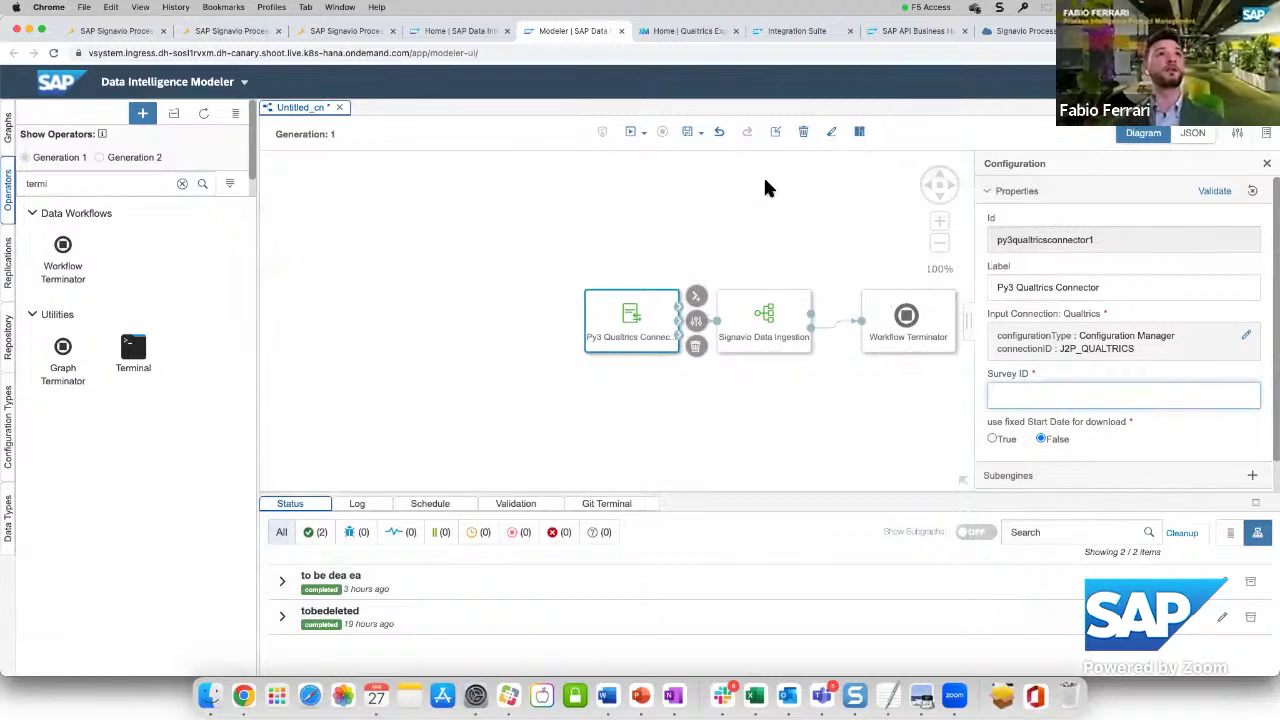
pyautogui.click(655, 30)
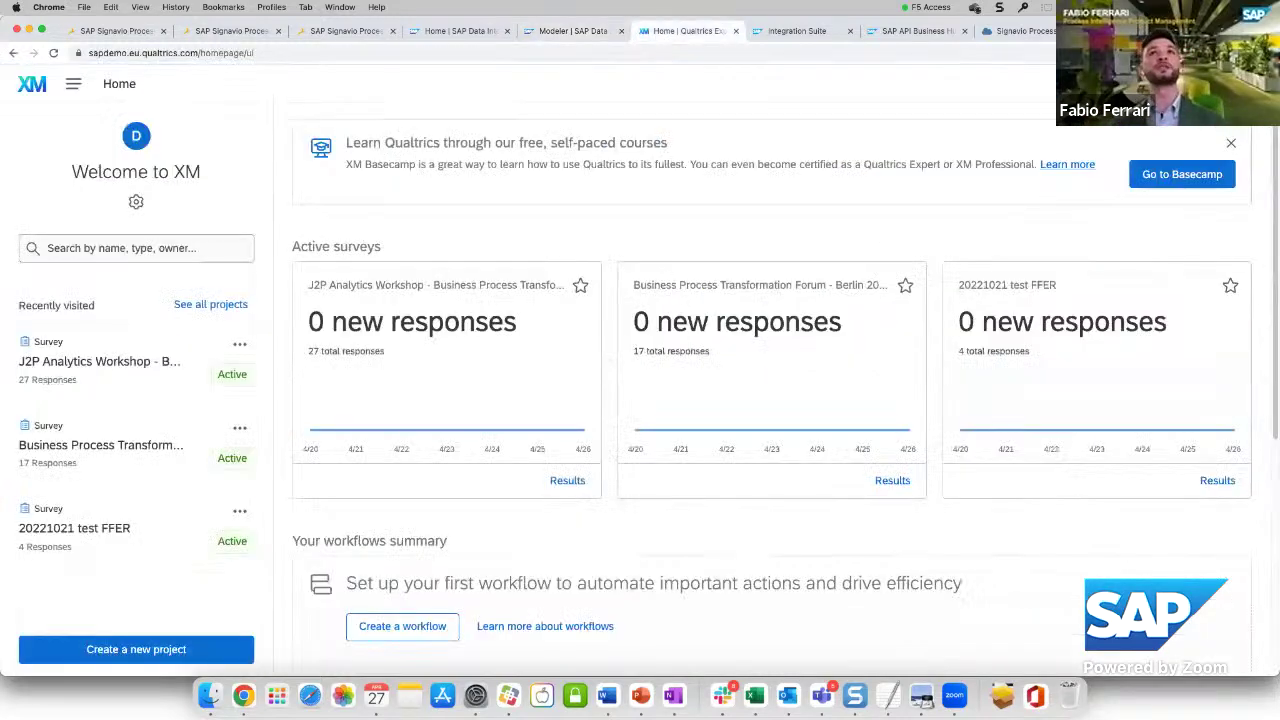
# Copy the J2P Analytics Workshop survey ID from Account Settings > Qualtrics IDs
pyautogui.click(1243, 84)
pyautogui.click(1094, 172)
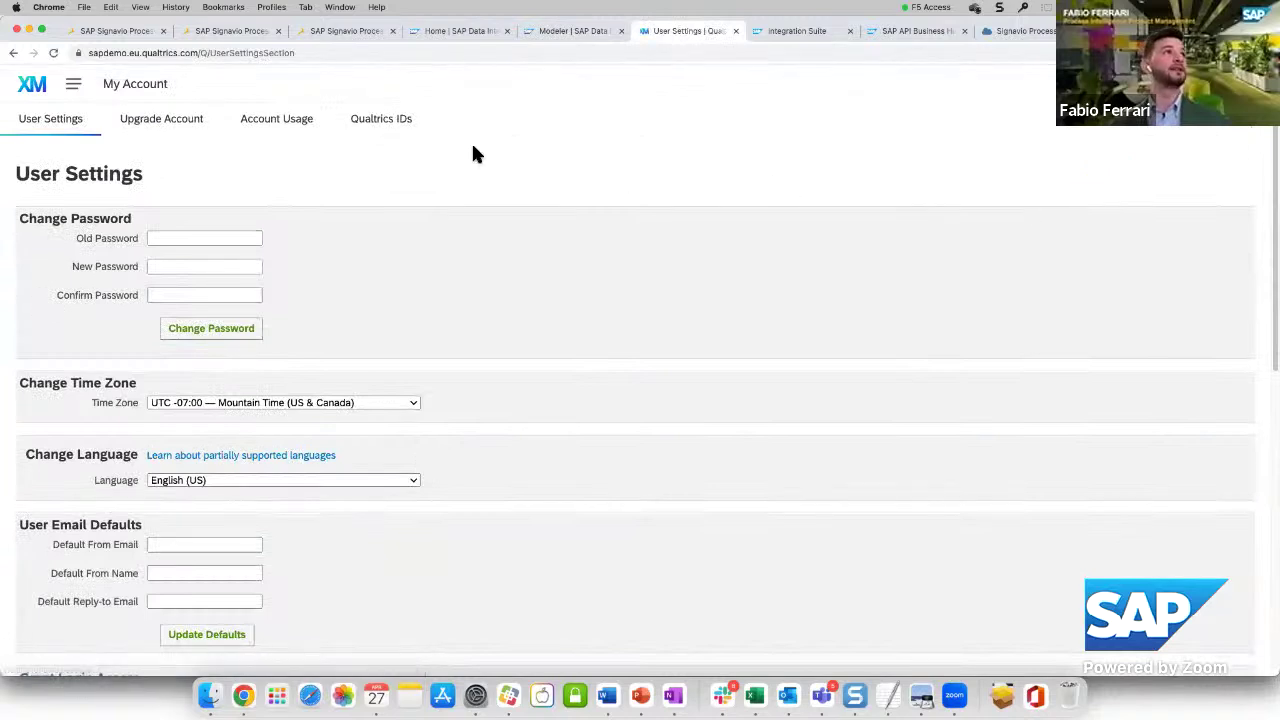
pyautogui.click(413, 131)
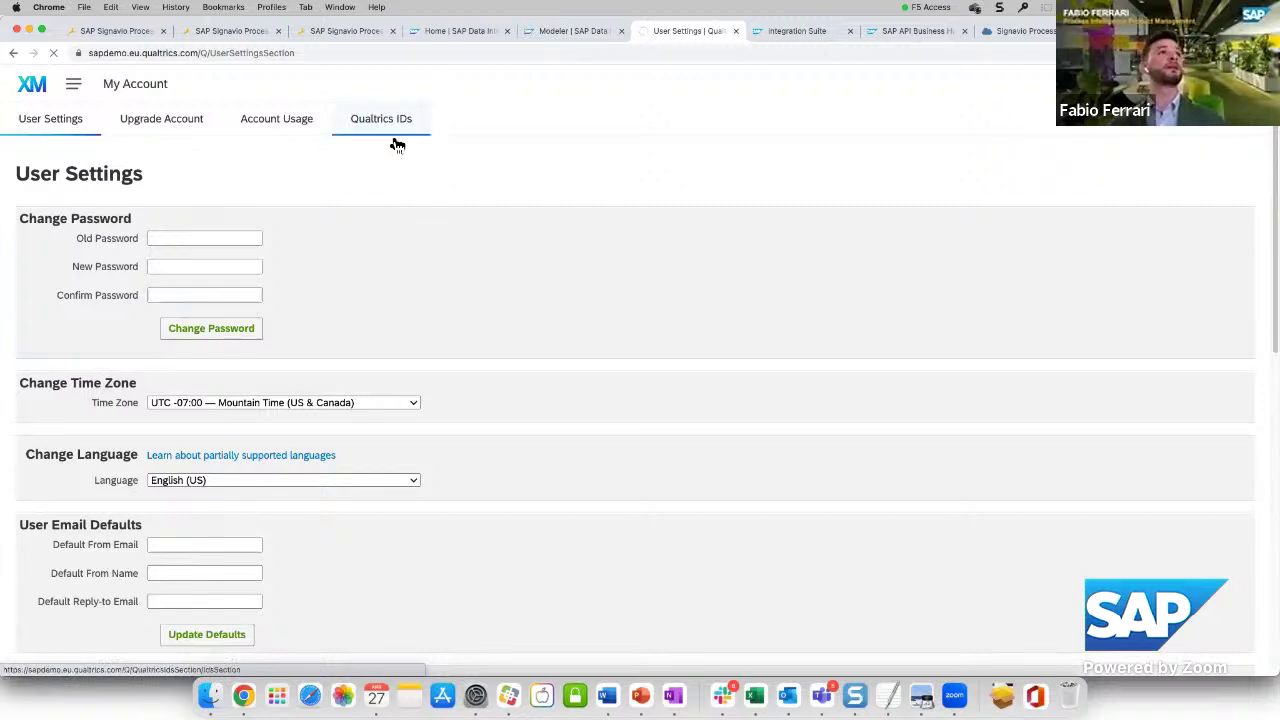
pyautogui.click(394, 140)
pyautogui.doubleClick(238, 320)
pyautogui.press('super+c')
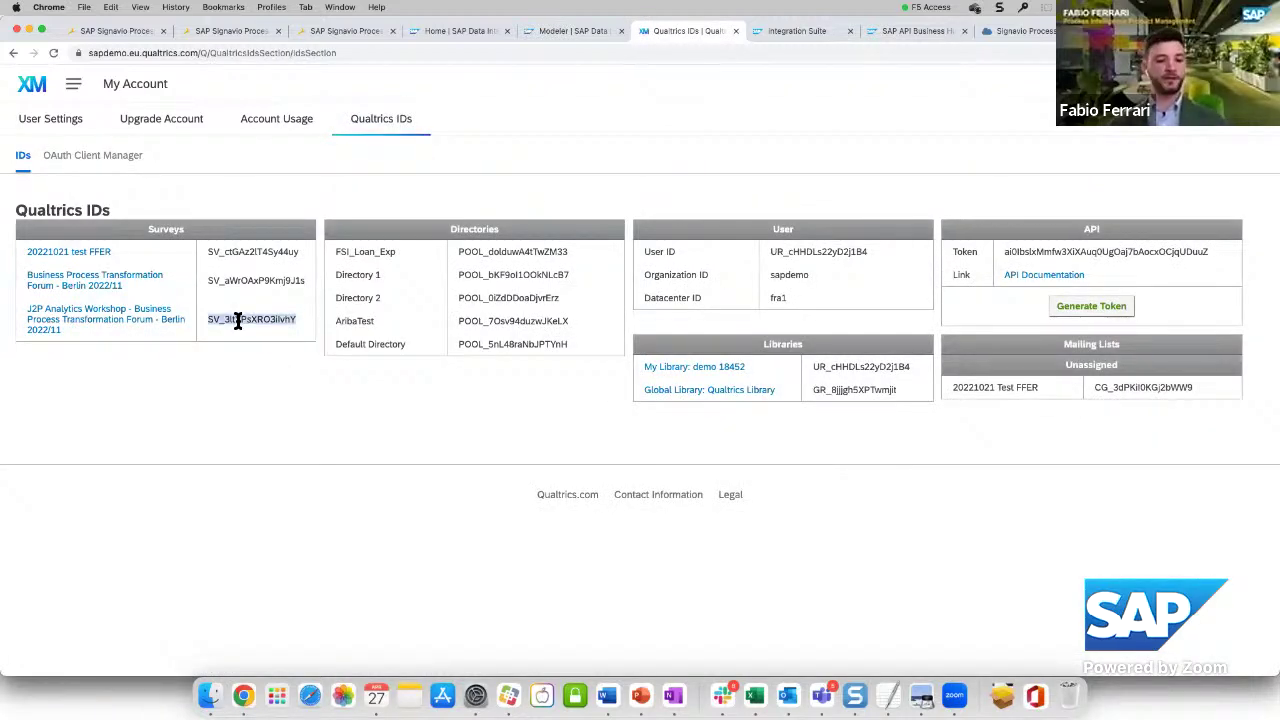
pyautogui.click(558, 31)
# Paste the survey ID into Survey ID, then open the Signavio Data Ingestion operator's settings
pyautogui.click(1006, 395)
pyautogui.press('super+v')
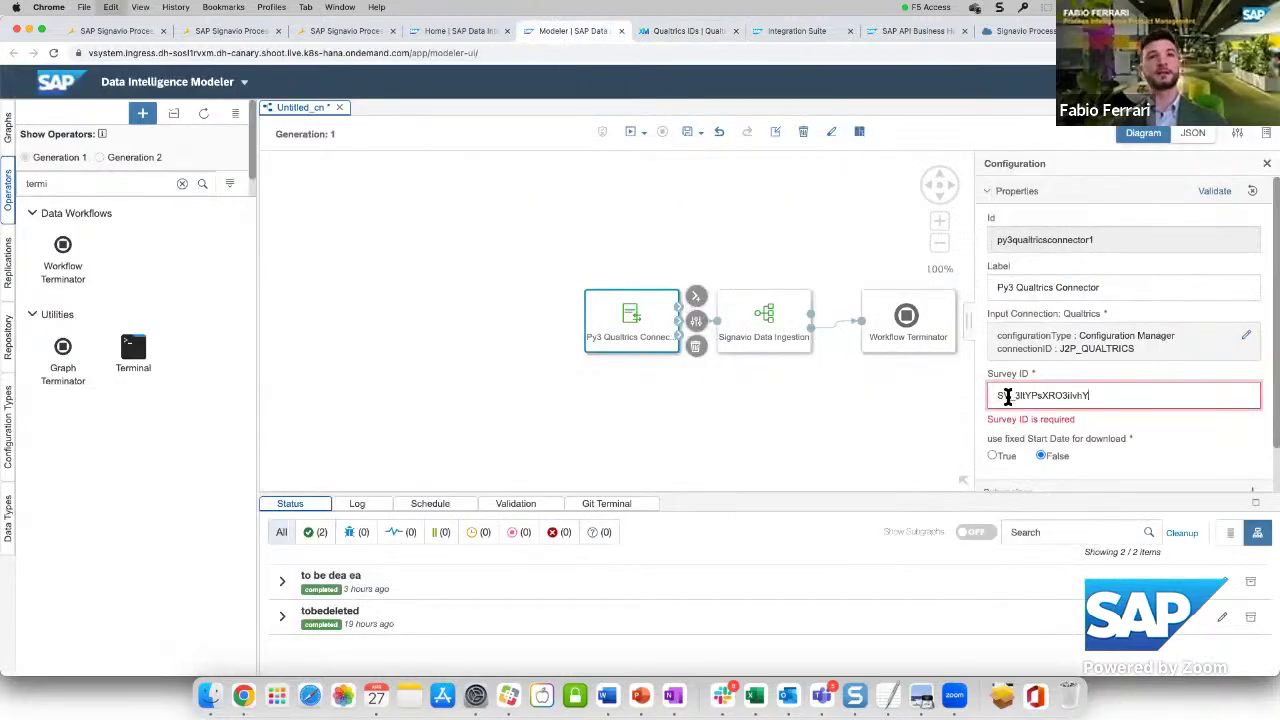
pyautogui.click(887, 435)
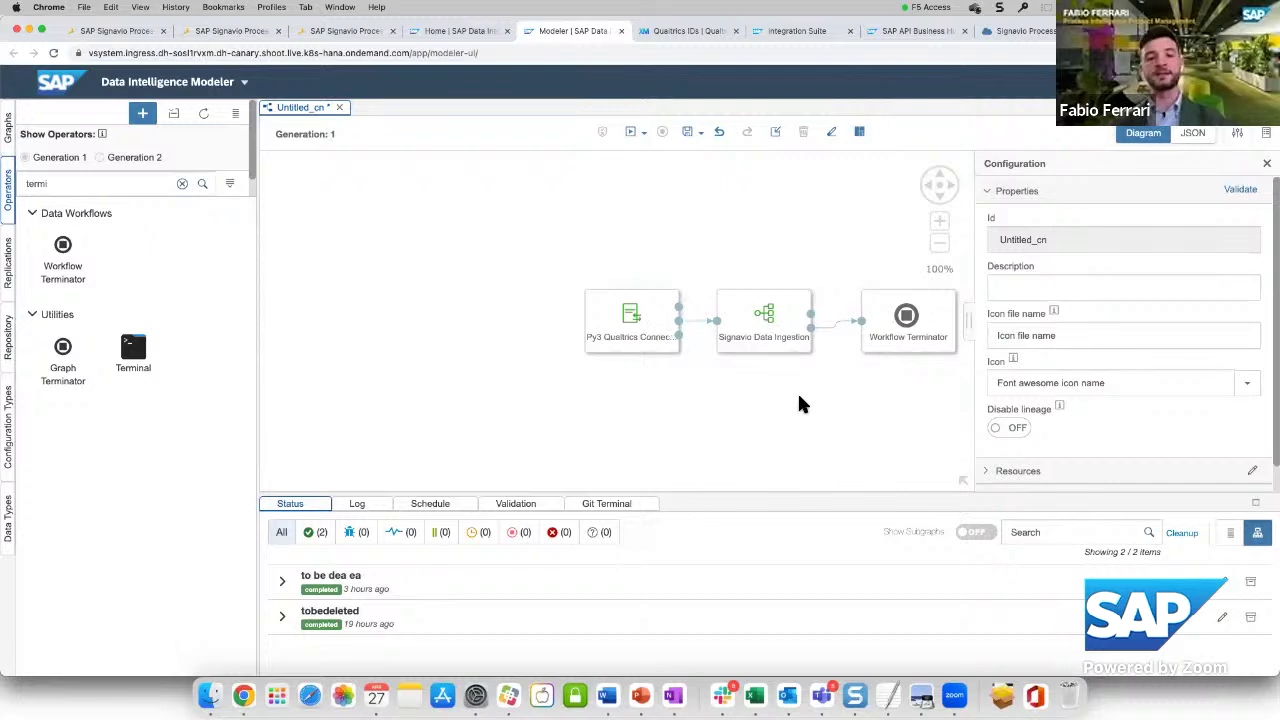
pyautogui.click(770, 327)
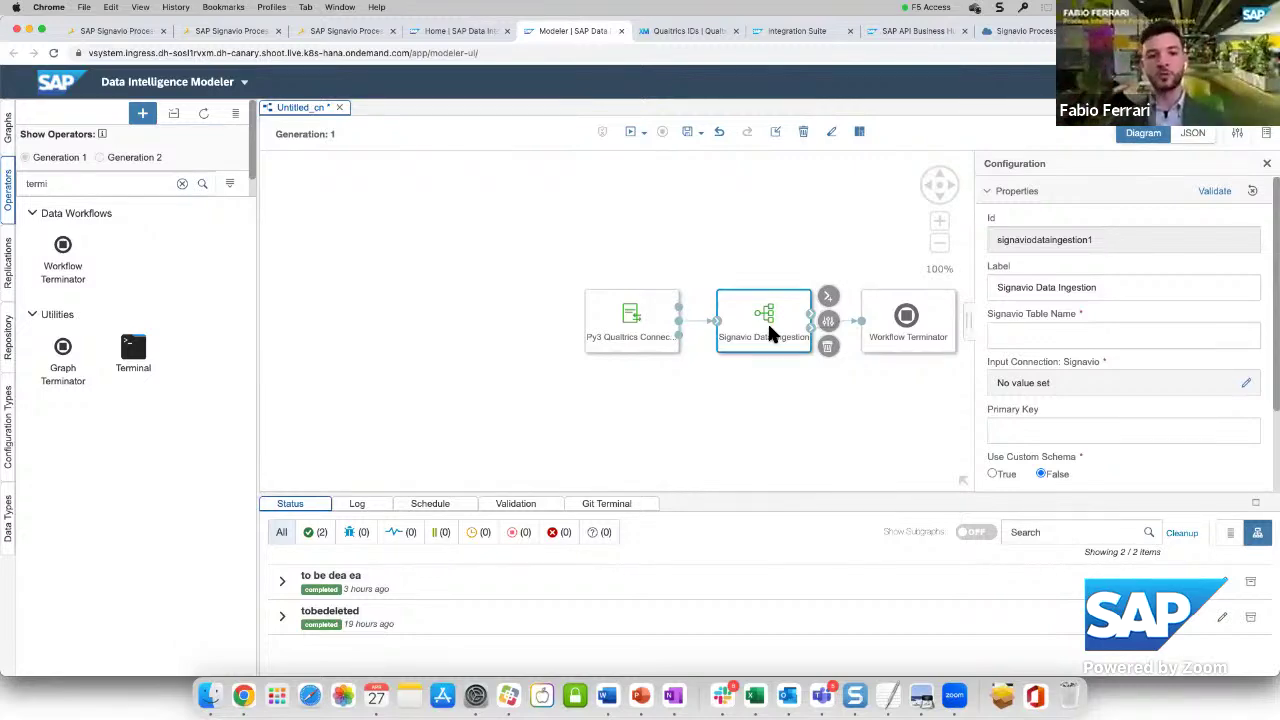
pyautogui.click(139, 36)
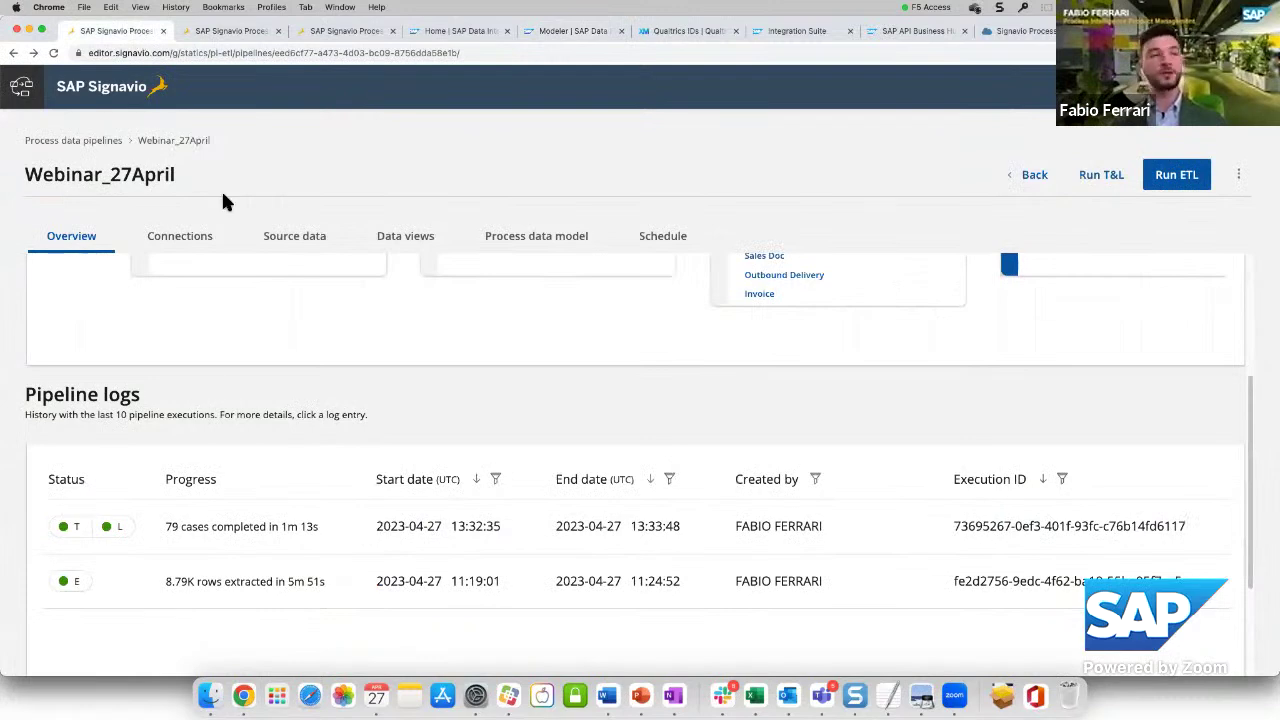
# Start a new Signavio connection of type Ingestion API
pyautogui.click(105, 146)
pyautogui.click(109, 219)
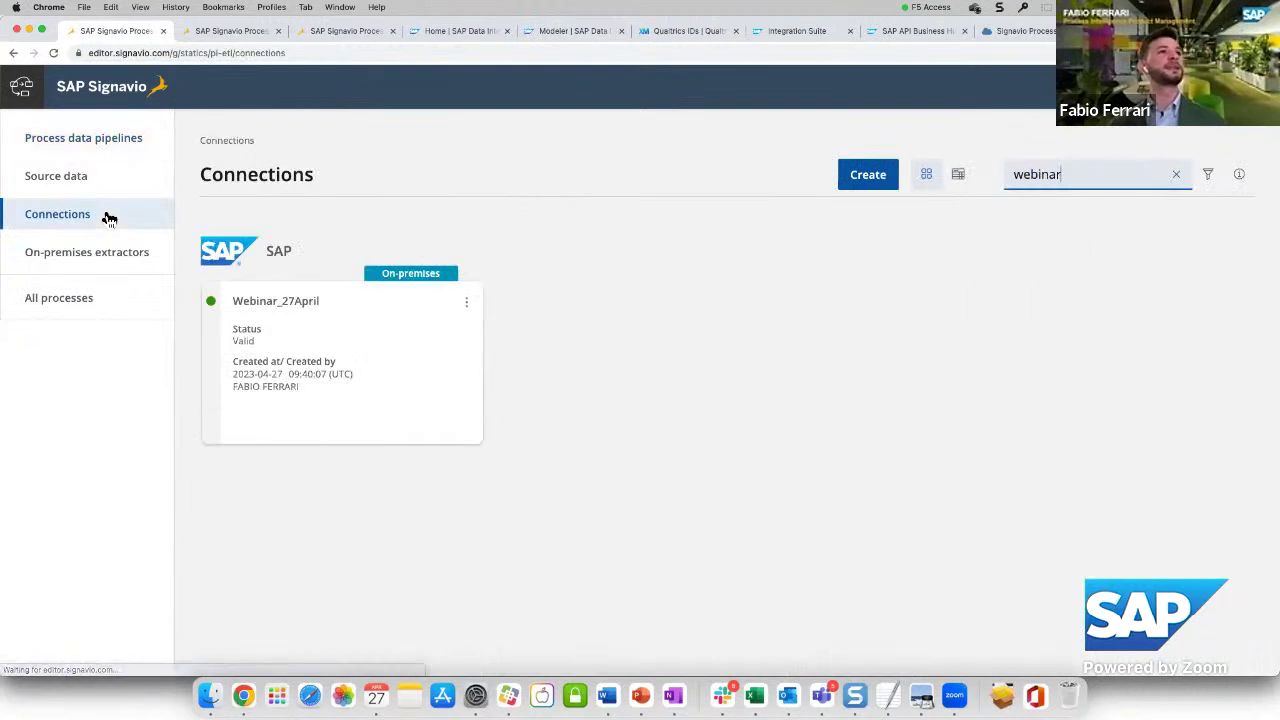
pyautogui.click(868, 176)
pyautogui.click(769, 340)
pyautogui.scroll(-5, 760, 430)
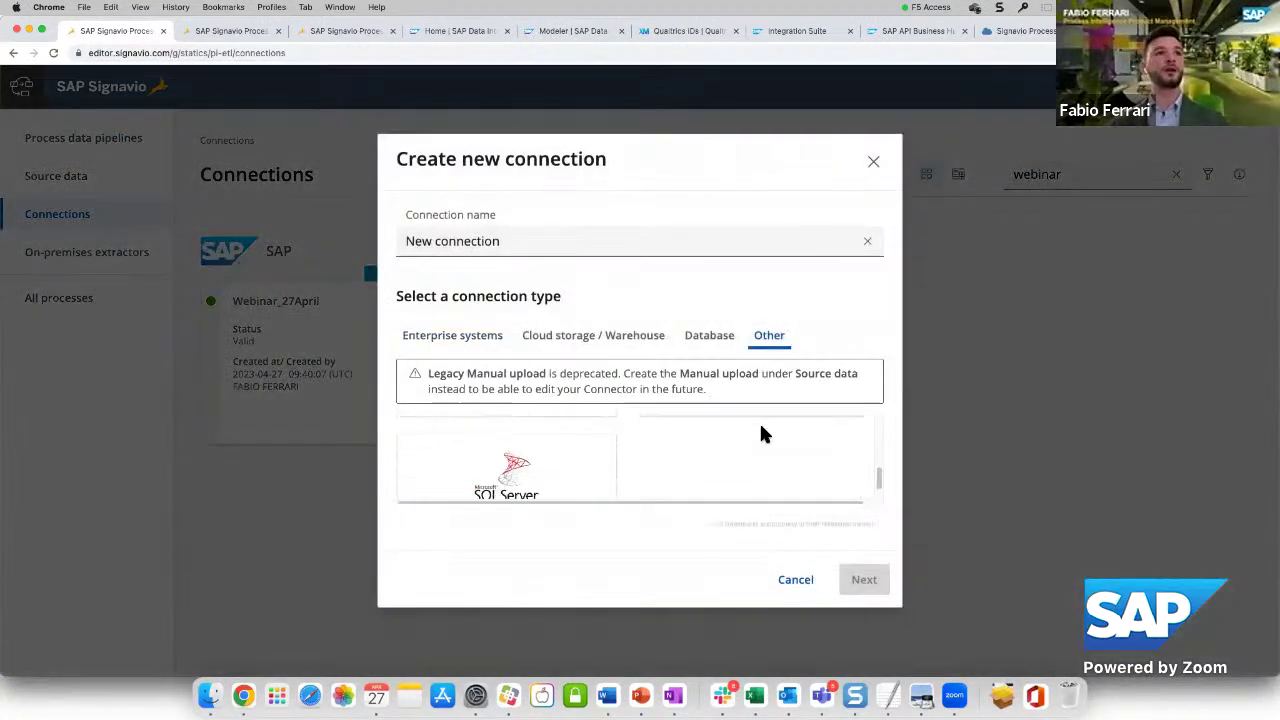
pyautogui.click(697, 412)
pyautogui.scroll(2, 695, 441)
# Name the connection Webinar_27April, create it, and view its API endpoint and token
pyautogui.tripleClick(516, 240)
pyautogui.write('Webinar_27April')
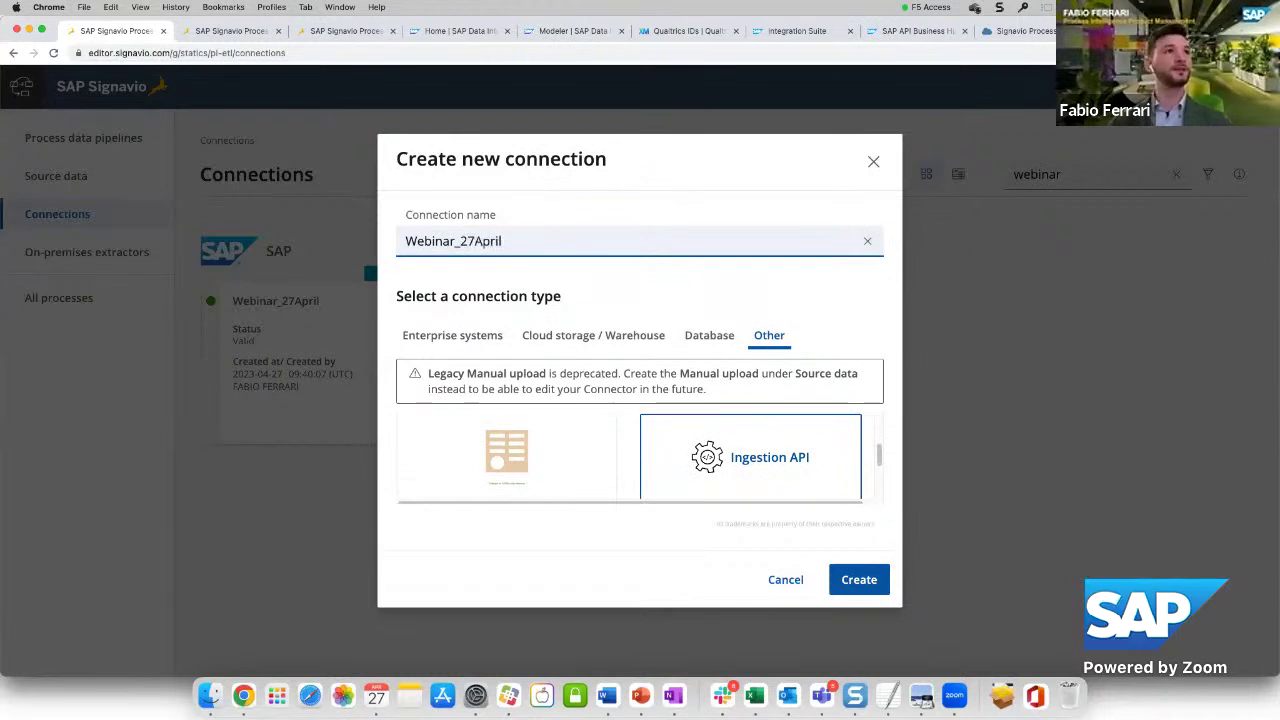
pyautogui.click(850, 580)
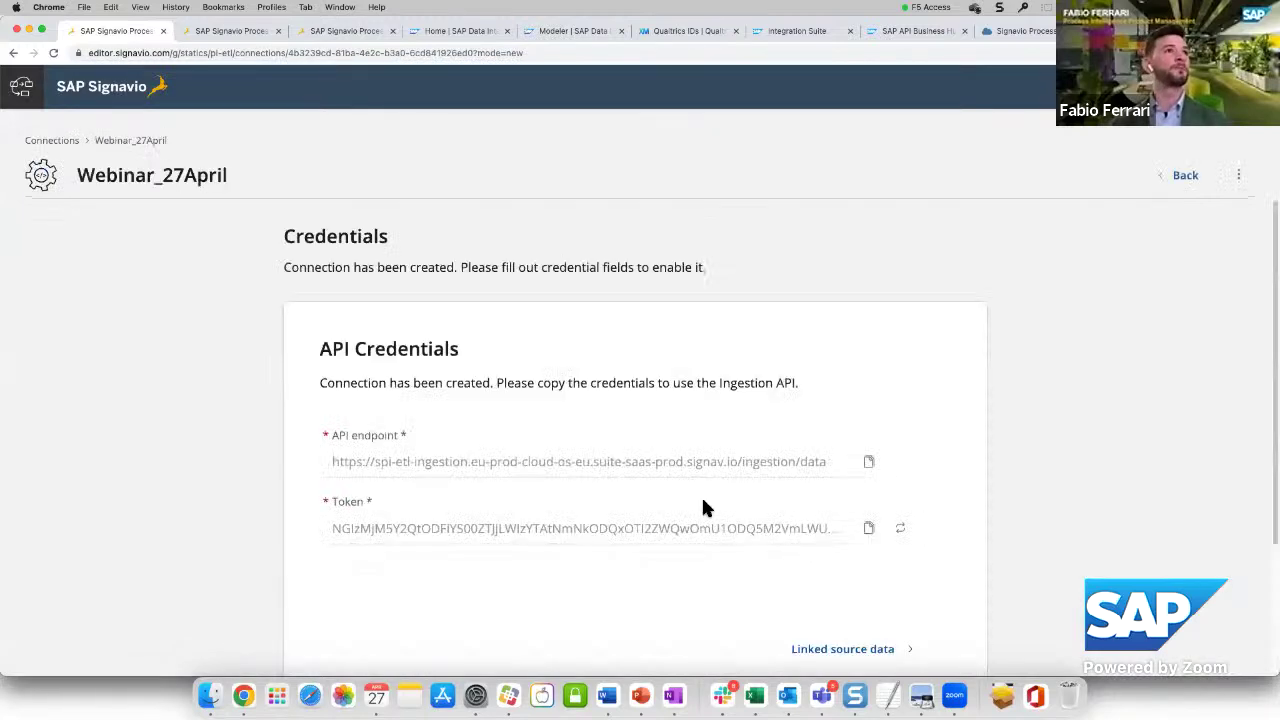
pyautogui.scroll(-1, 1046, 446)
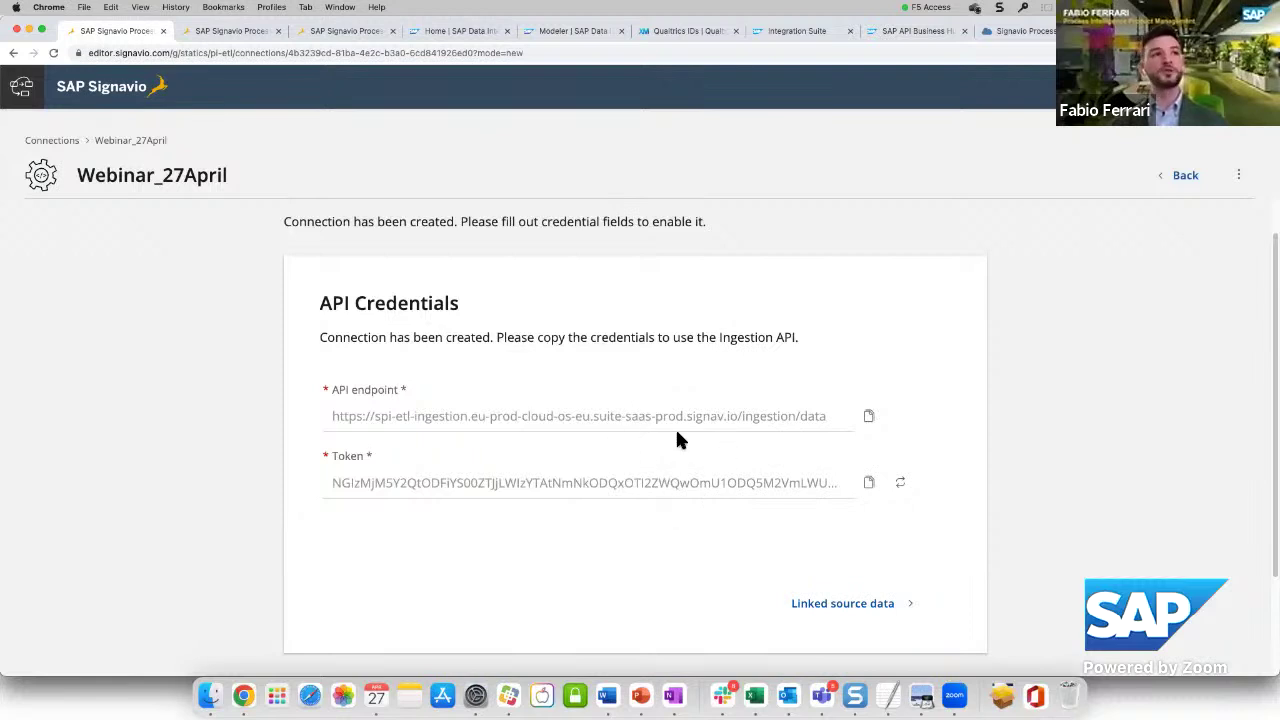
pyautogui.click(460, 31)
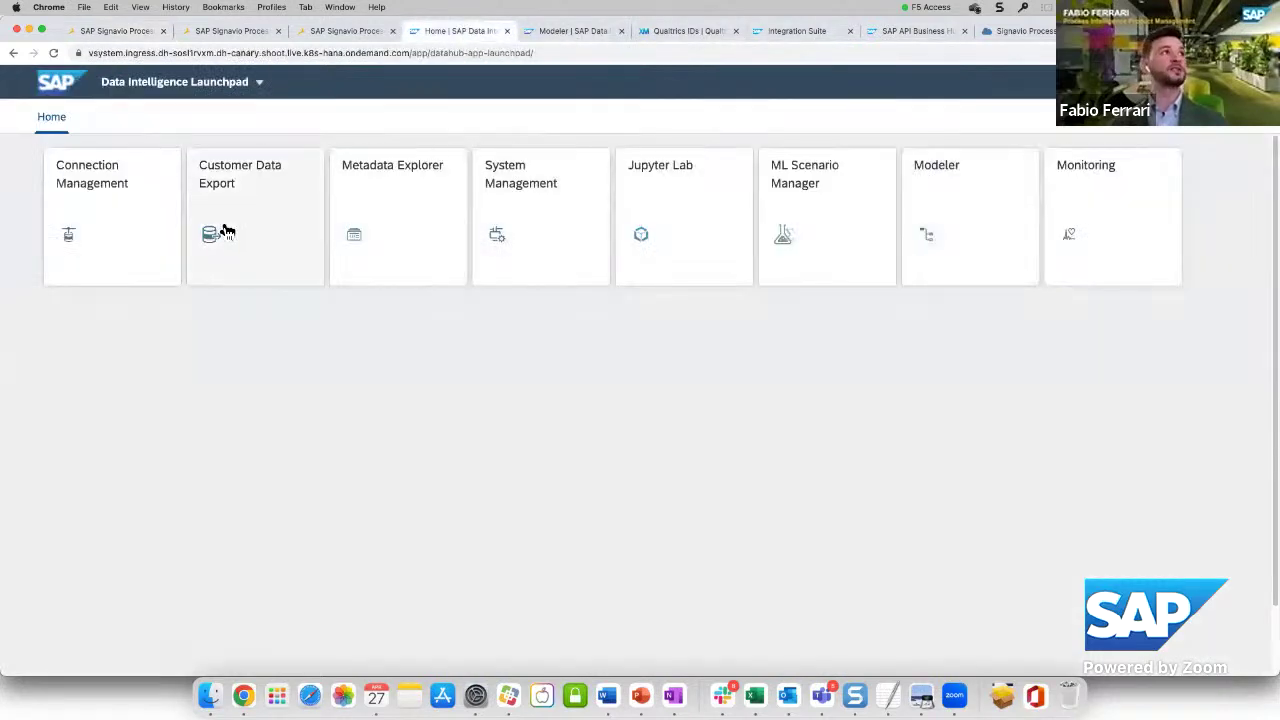
# In Connection Management, start a new connection of type OPENAPI
pyautogui.click(155, 207)
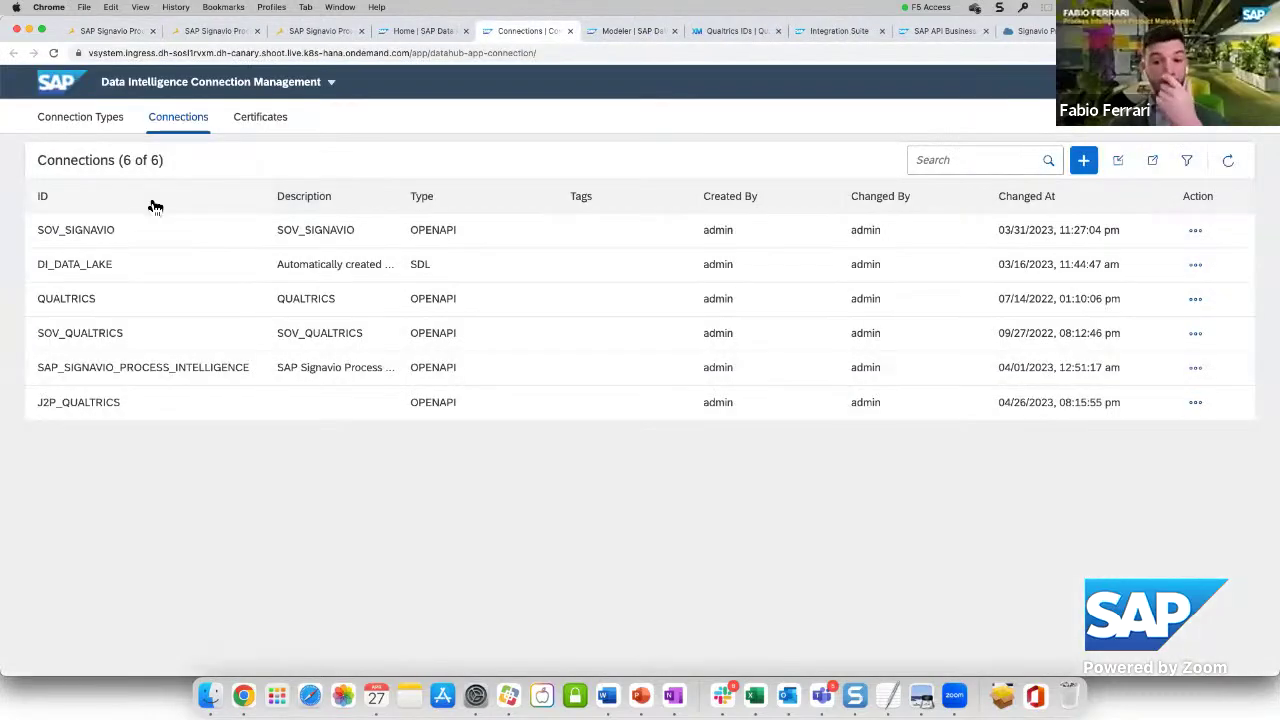
pyautogui.click(1083, 160)
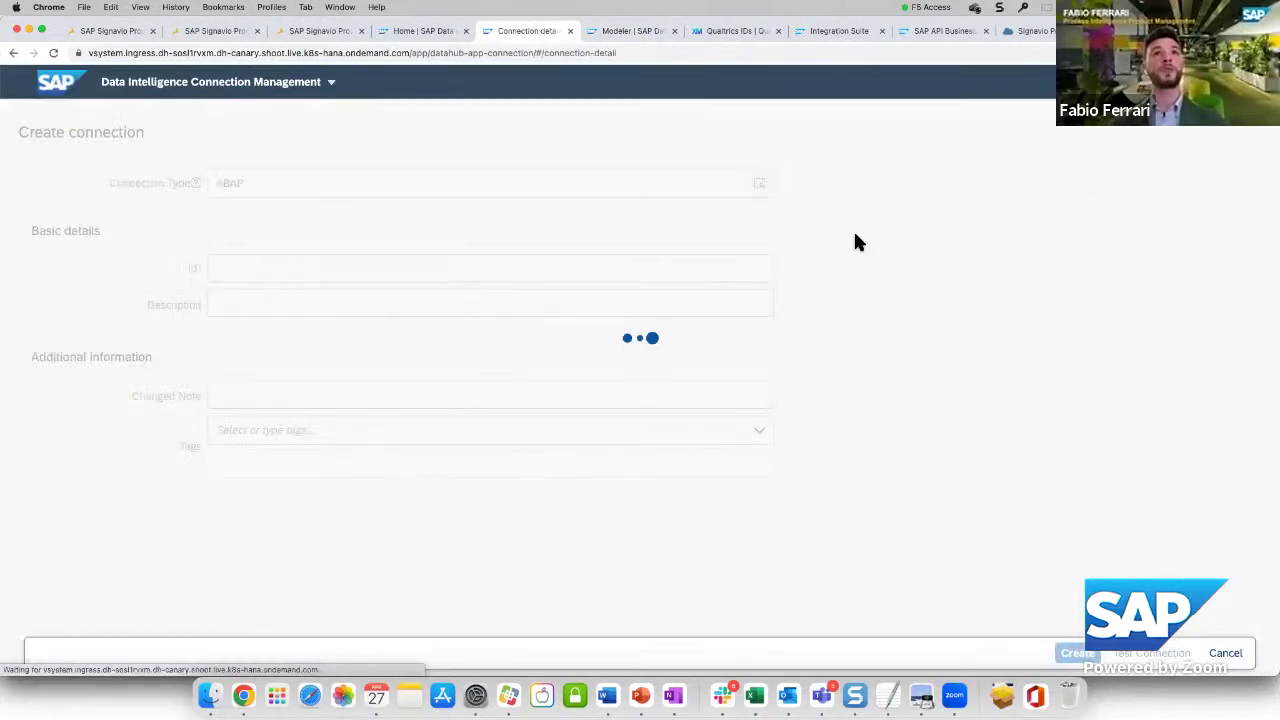
pyautogui.click(753, 183)
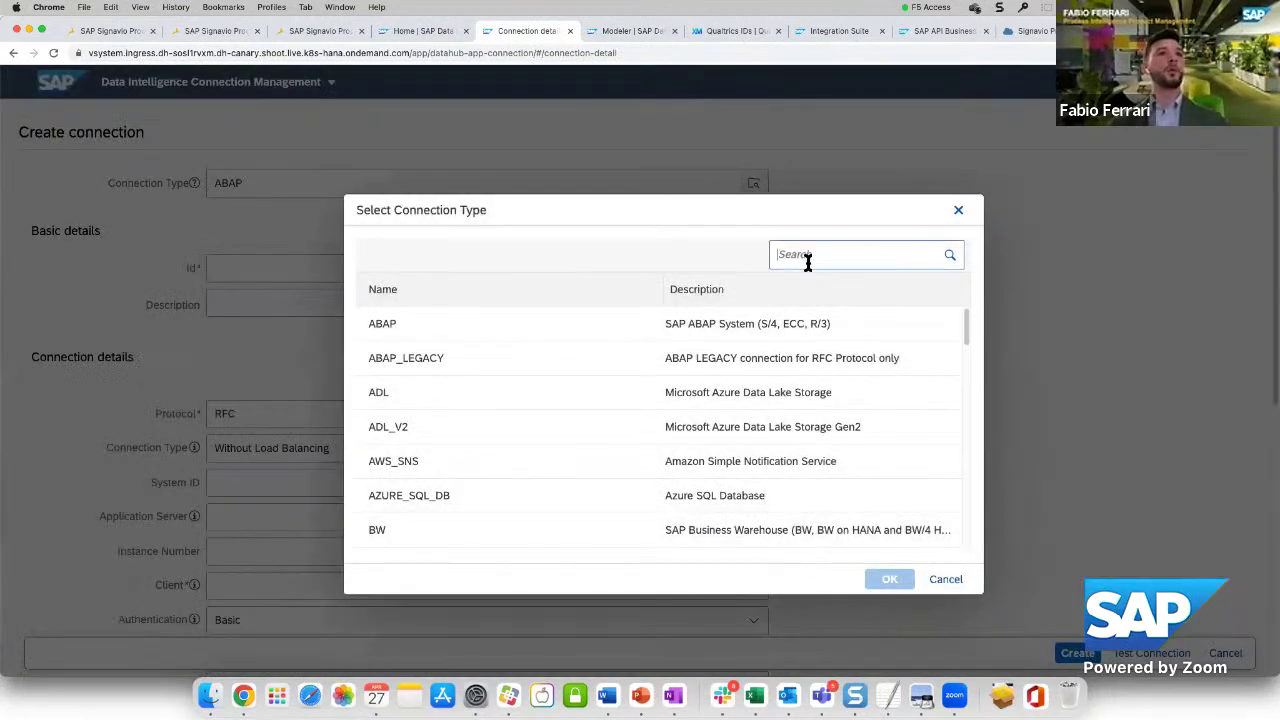
pyautogui.write('open')
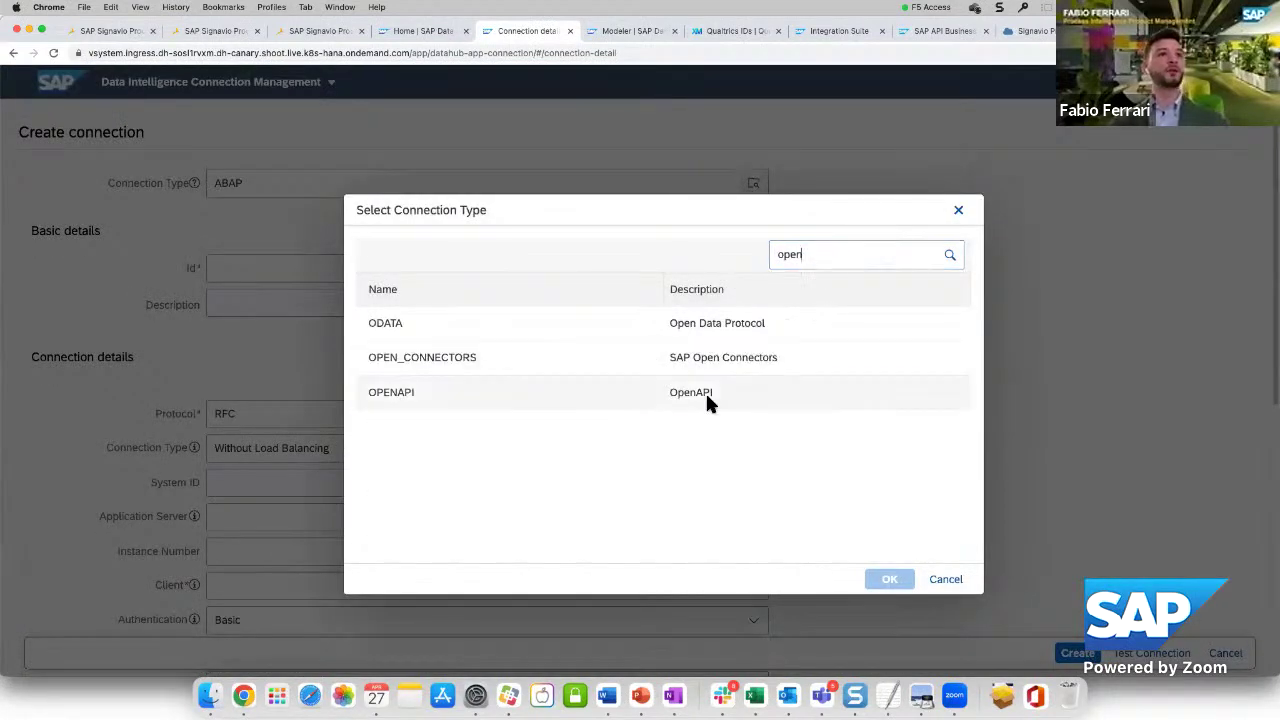
pyautogui.click(705, 391)
pyautogui.click(889, 578)
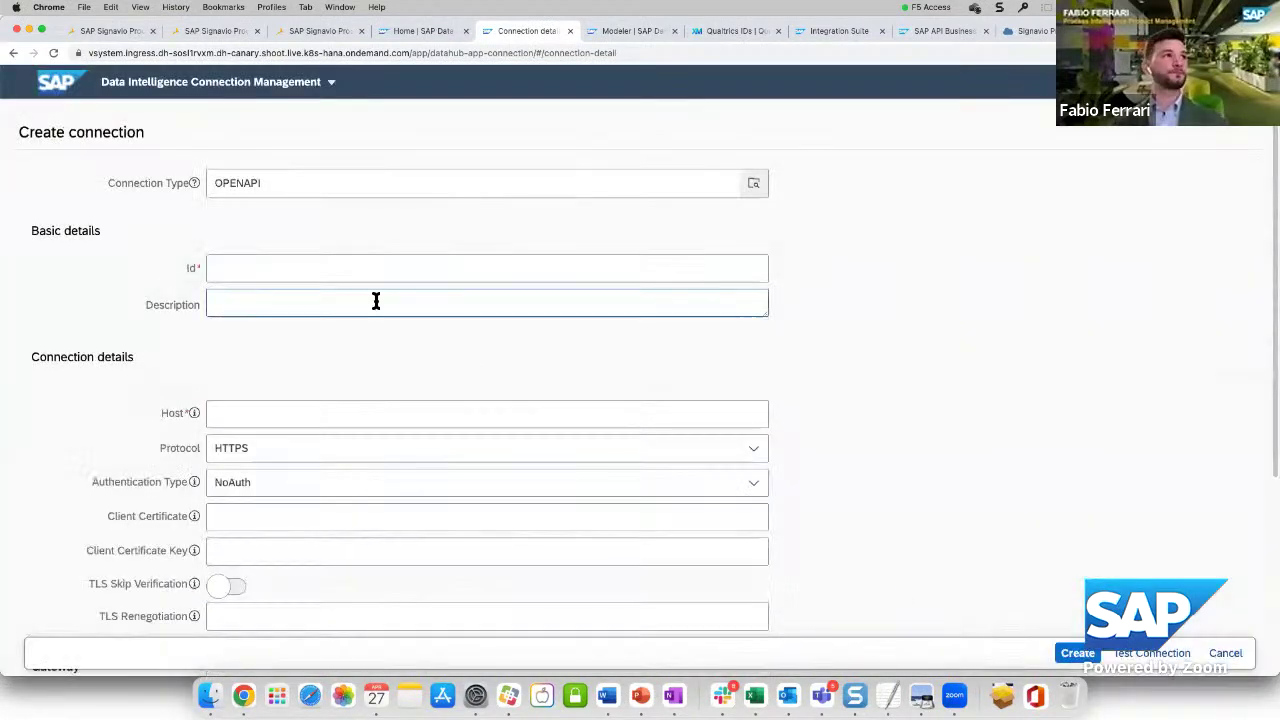
# Enter WEBINAR_27APRIL as both the connection Id and Description
pyautogui.click(364, 270)
pyautogui.write('WEB')
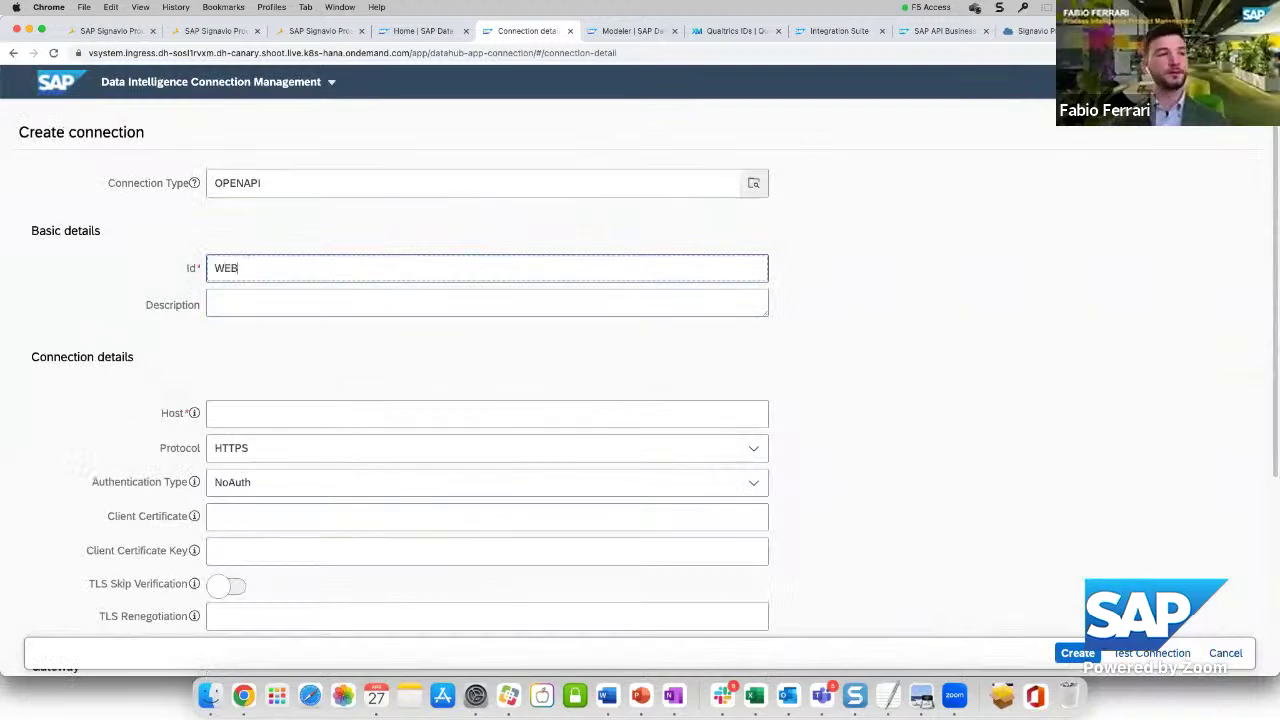
pyautogui.write('INAR_27APR')
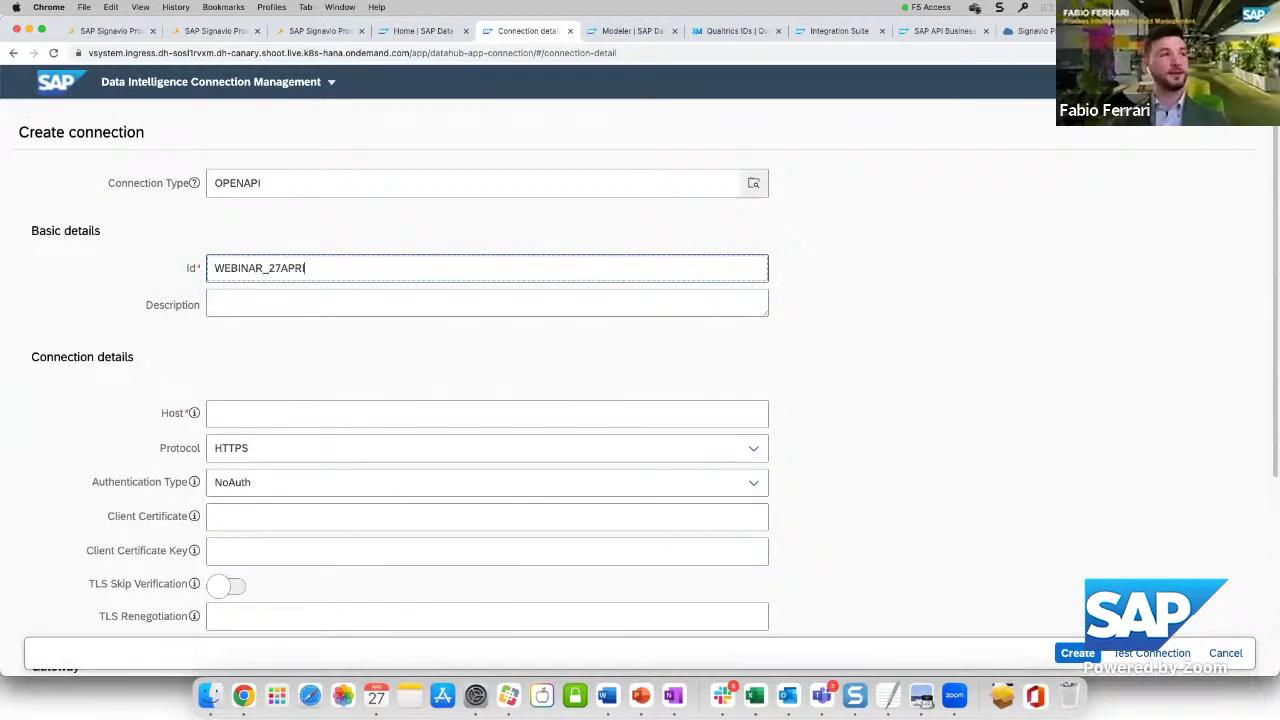
pyautogui.write('IL')
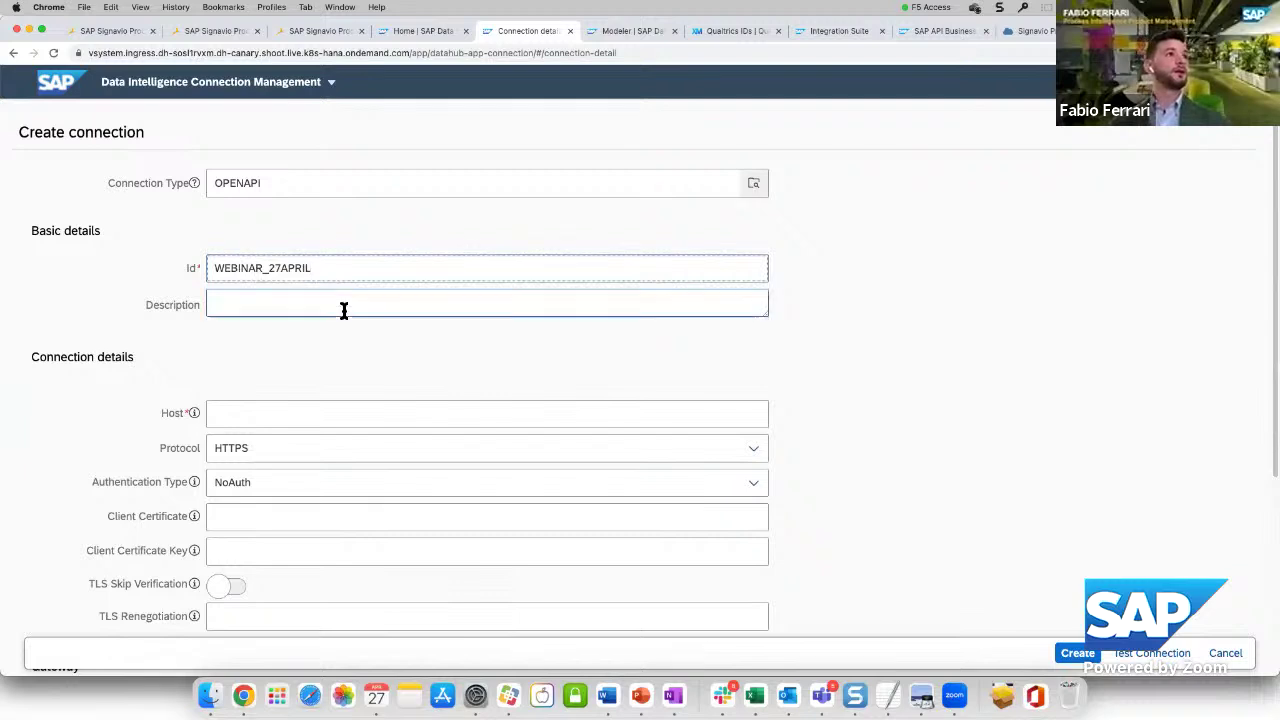
pyautogui.doubleClick(311, 270)
pyautogui.hotkey('ctrl', 'c')
pyautogui.click(306, 302)
pyautogui.hotkey('ctrl', 'v')
pyautogui.click(306, 413)
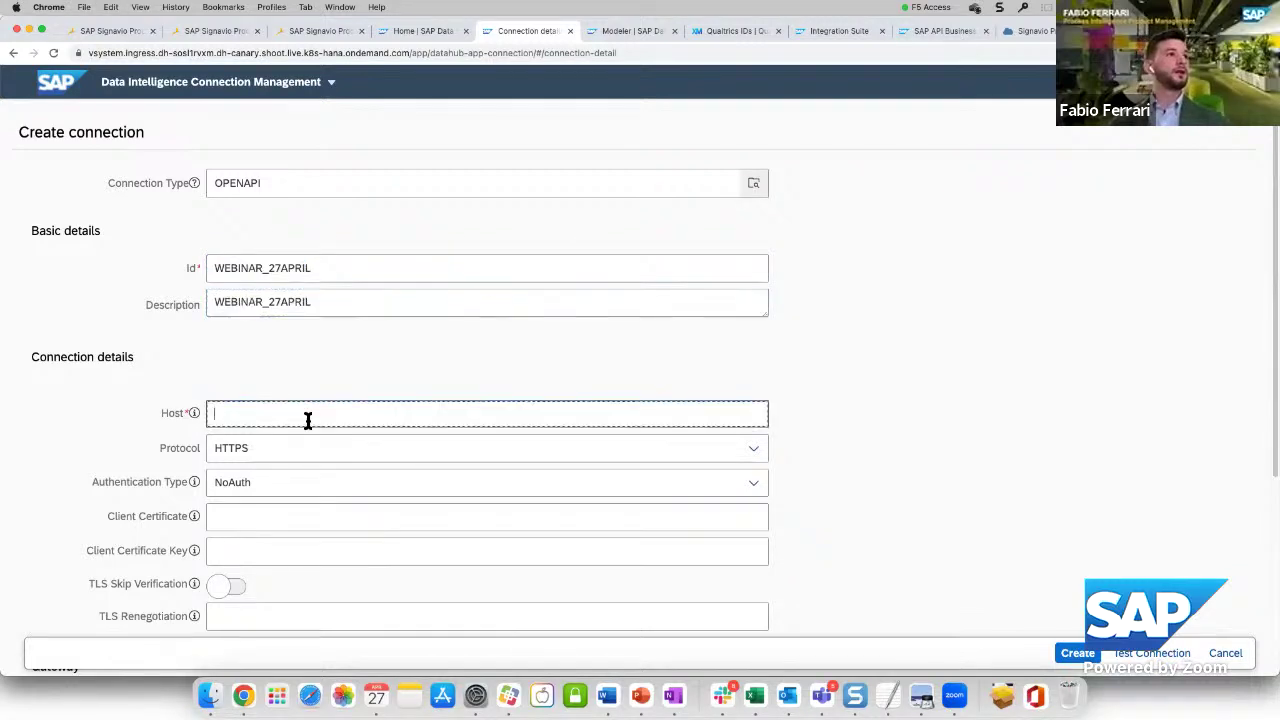
pyautogui.click(100, 31)
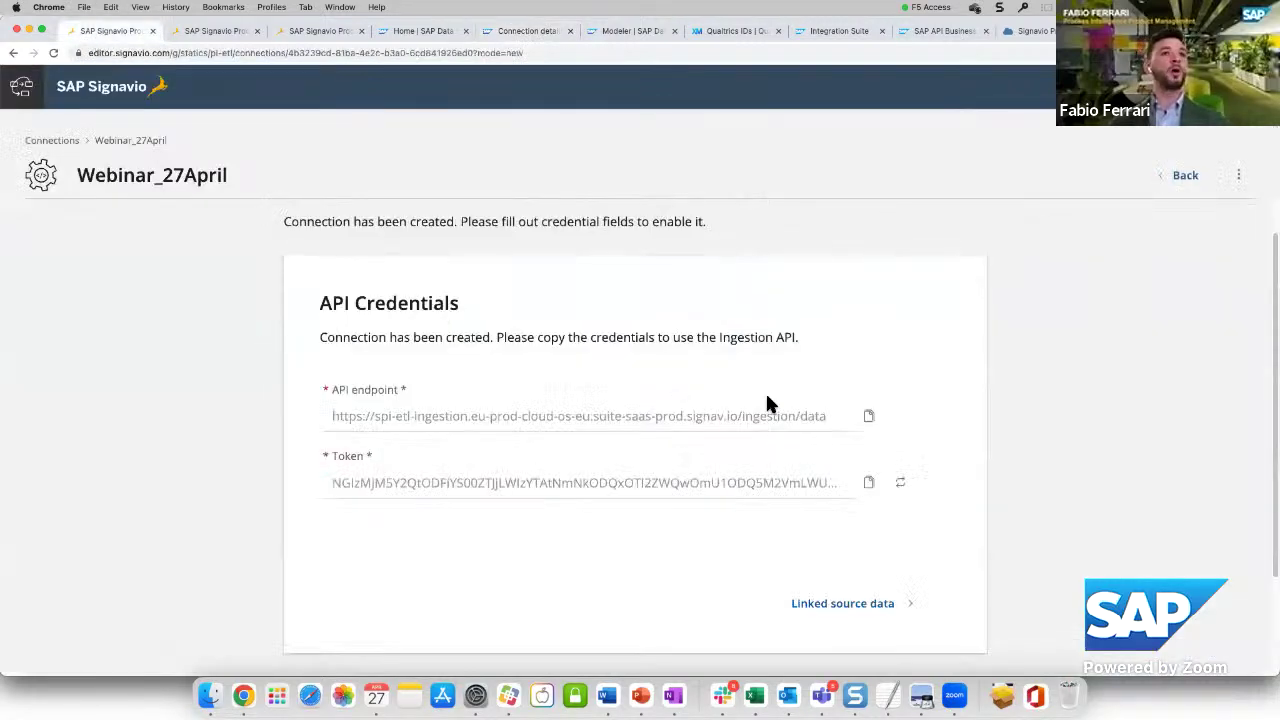
pyautogui.click(868, 415)
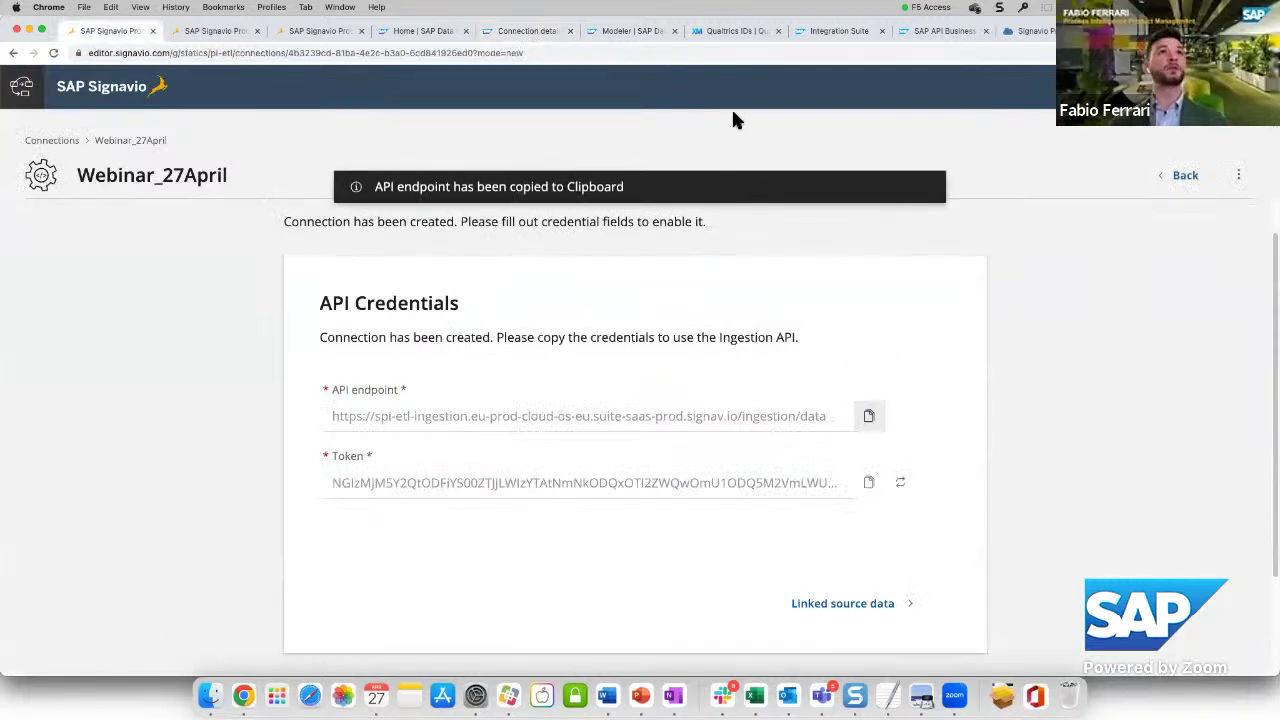
pyautogui.click(512, 31)
pyautogui.hotkey('ctrl', 'v')
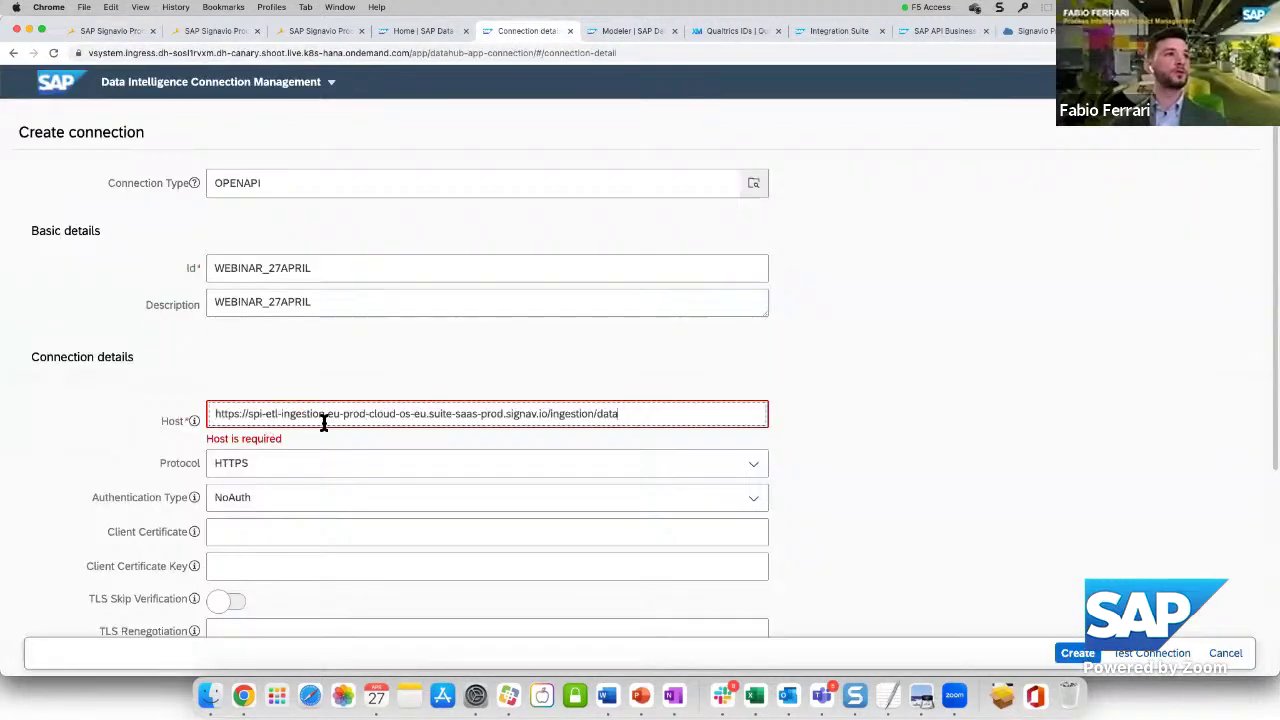
pyautogui.moveTo(246, 414); pyautogui.dragTo(187, 420)
pyautogui.press('BackSpace')
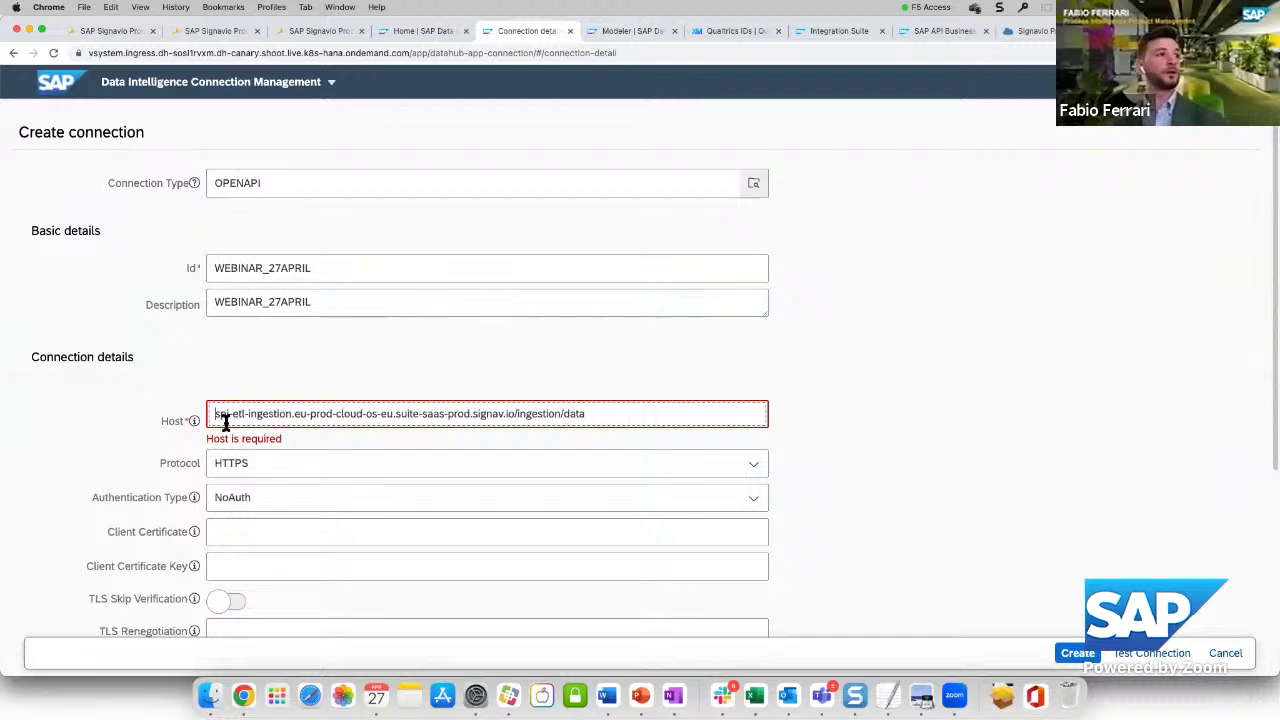
pyautogui.moveTo(516, 414); pyautogui.dragTo(614, 420)
pyautogui.press('BackSpace')
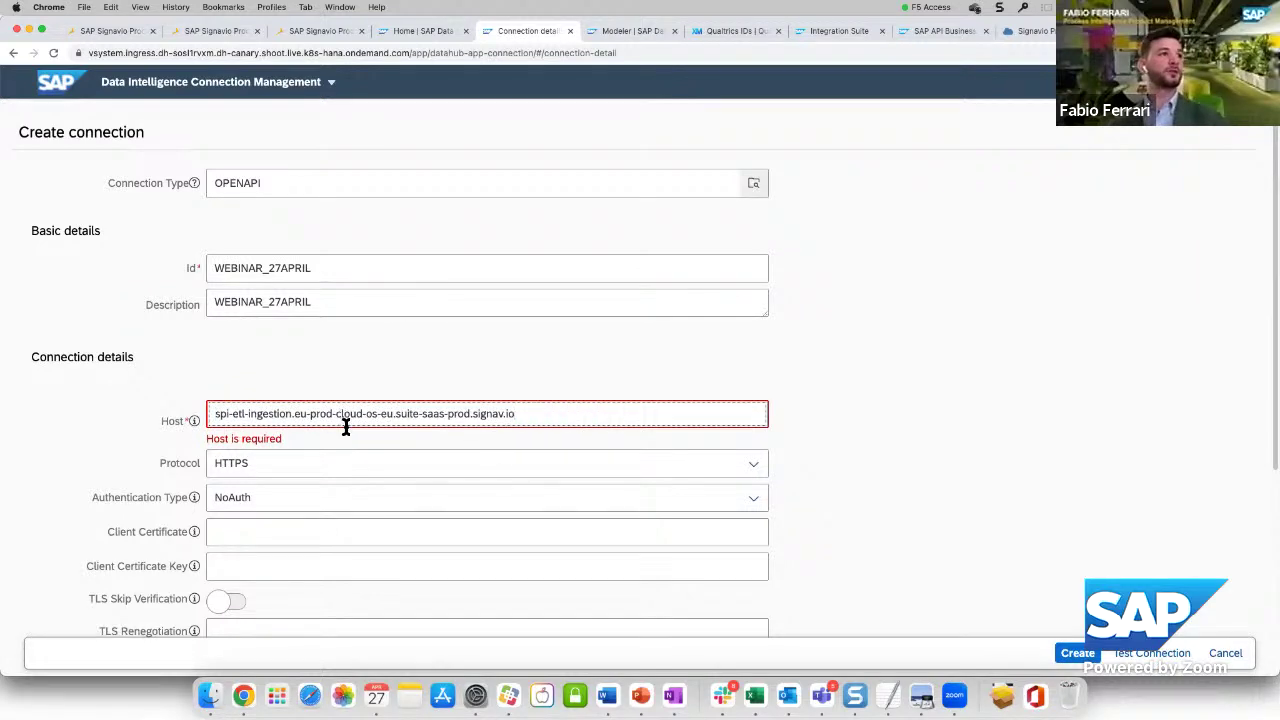
# Choose Basic authentication, use the Signavio token as password, and create the connection
pyautogui.click(743, 497)
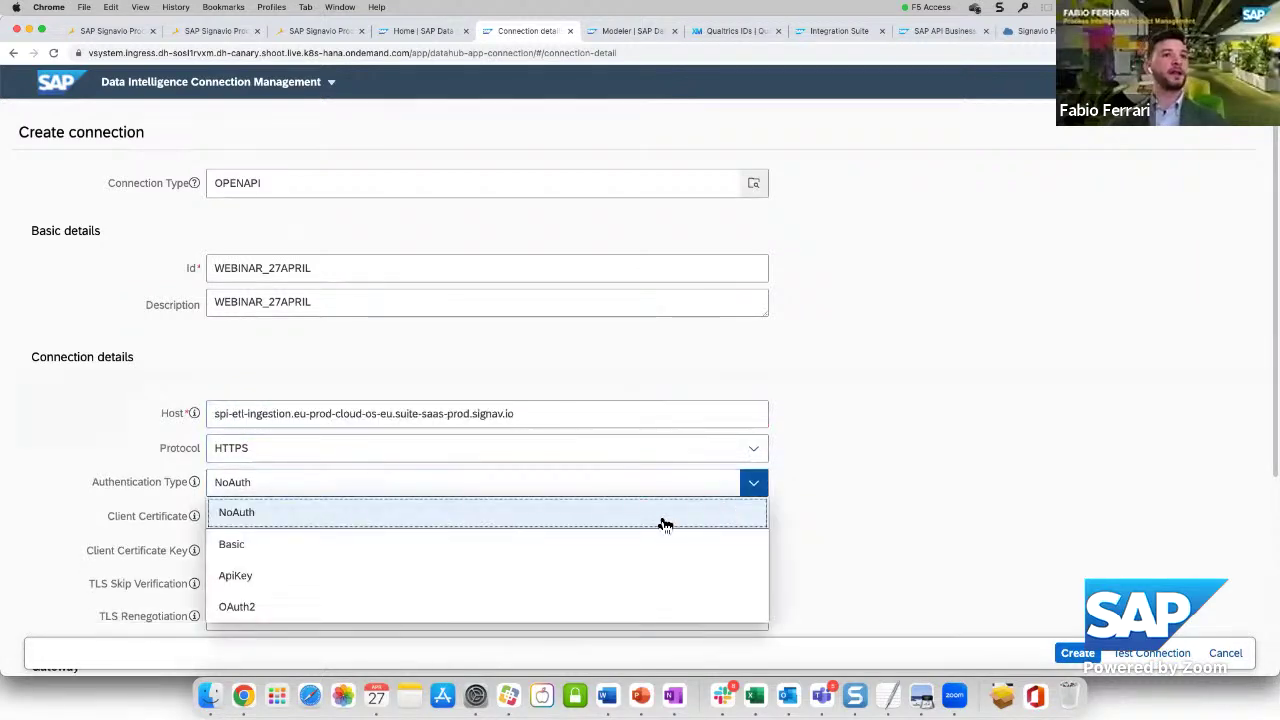
pyautogui.click(486, 543)
pyautogui.click(332, 527)
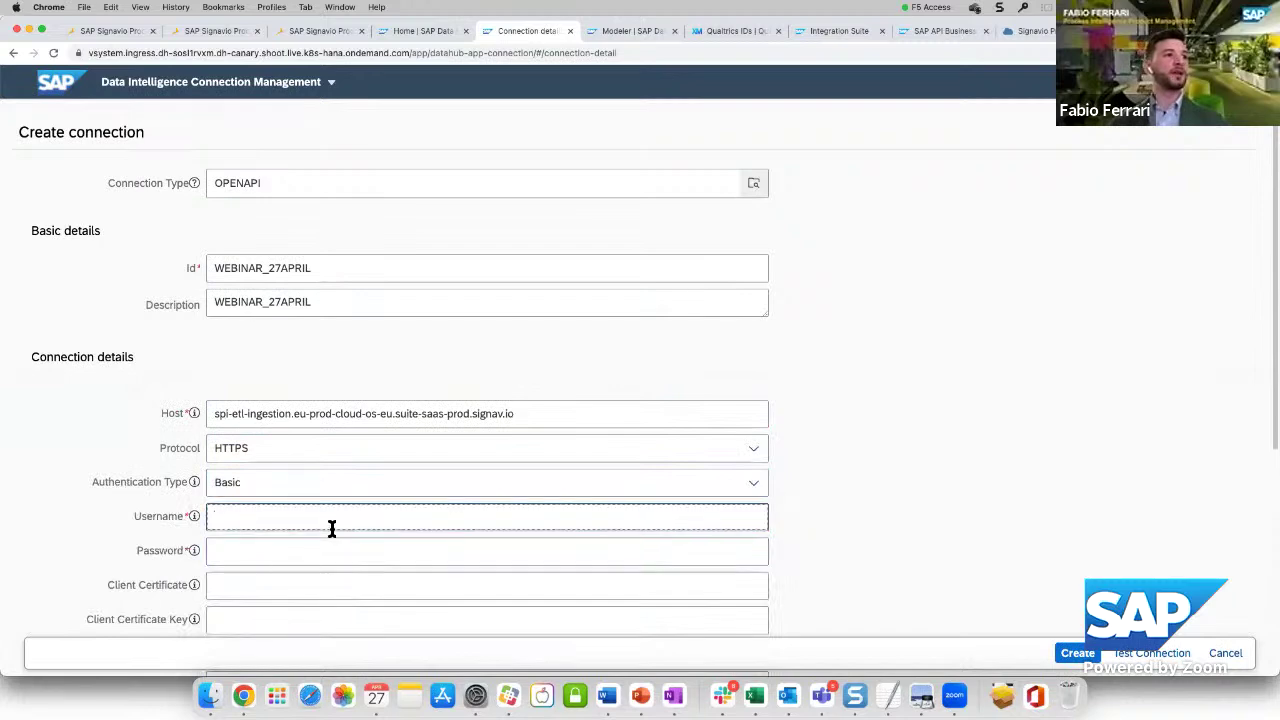
pyautogui.click(487, 550)
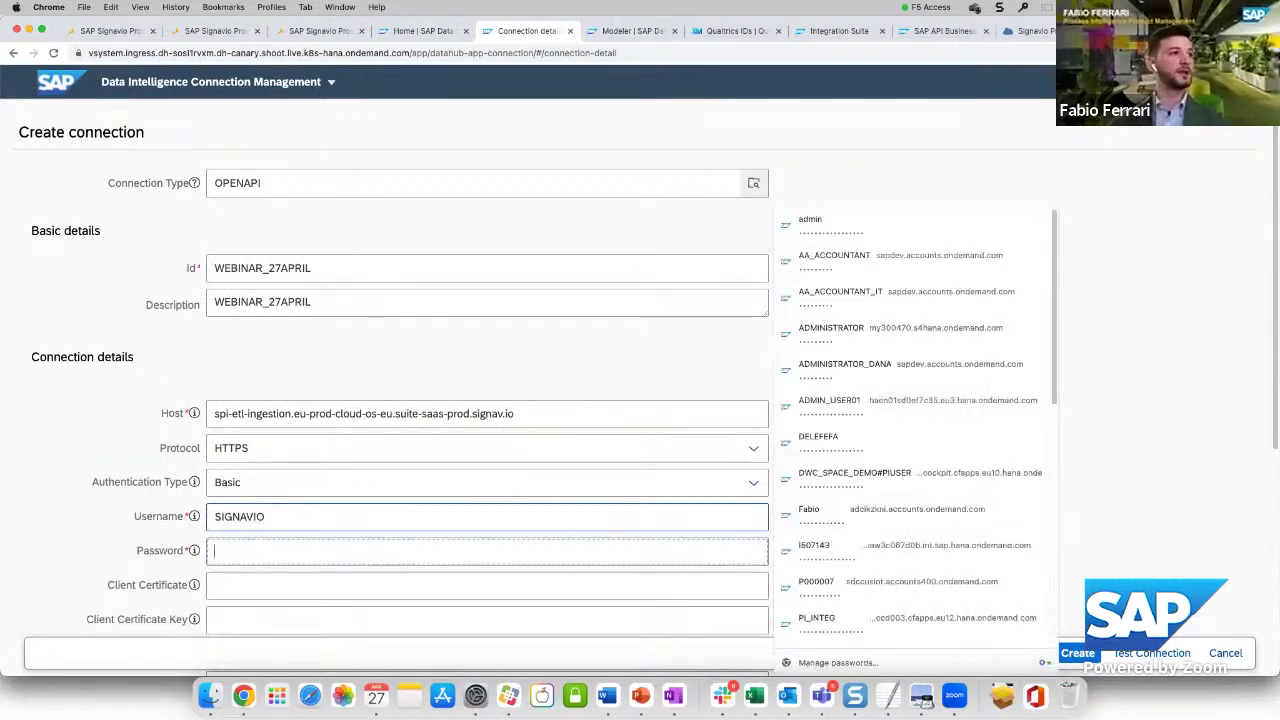
pyautogui.click(111, 33)
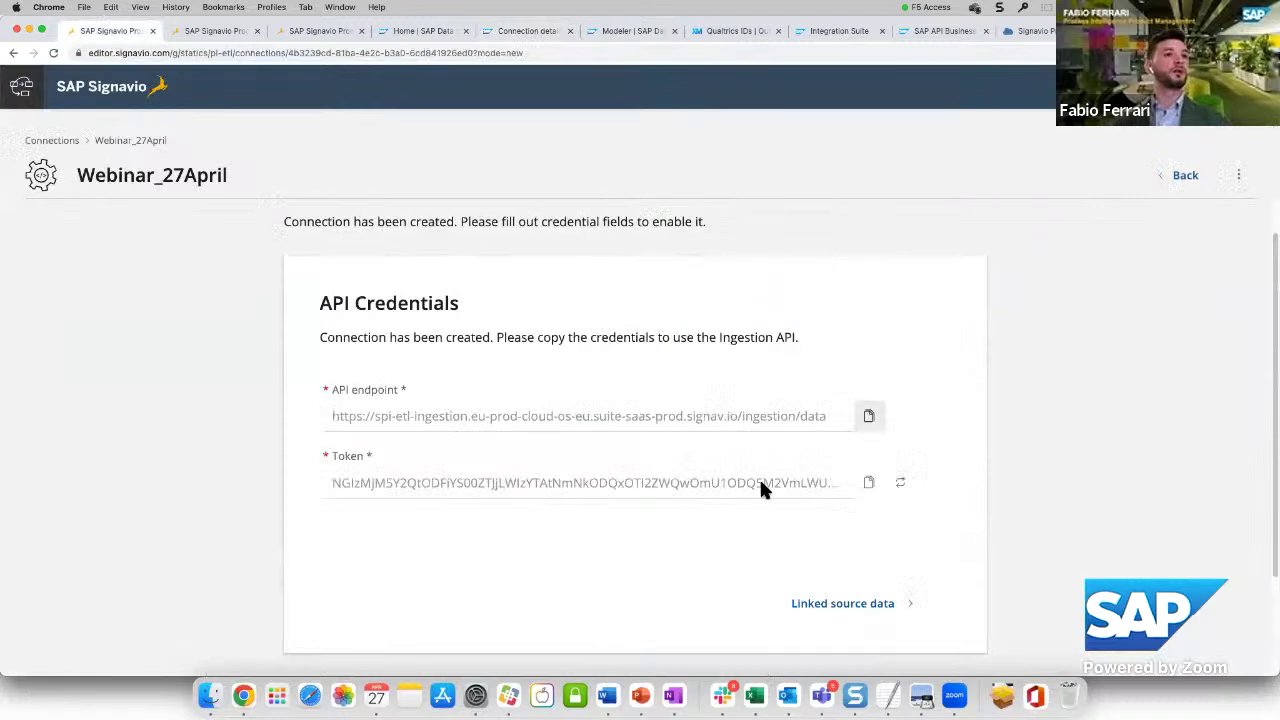
pyautogui.click(867, 484)
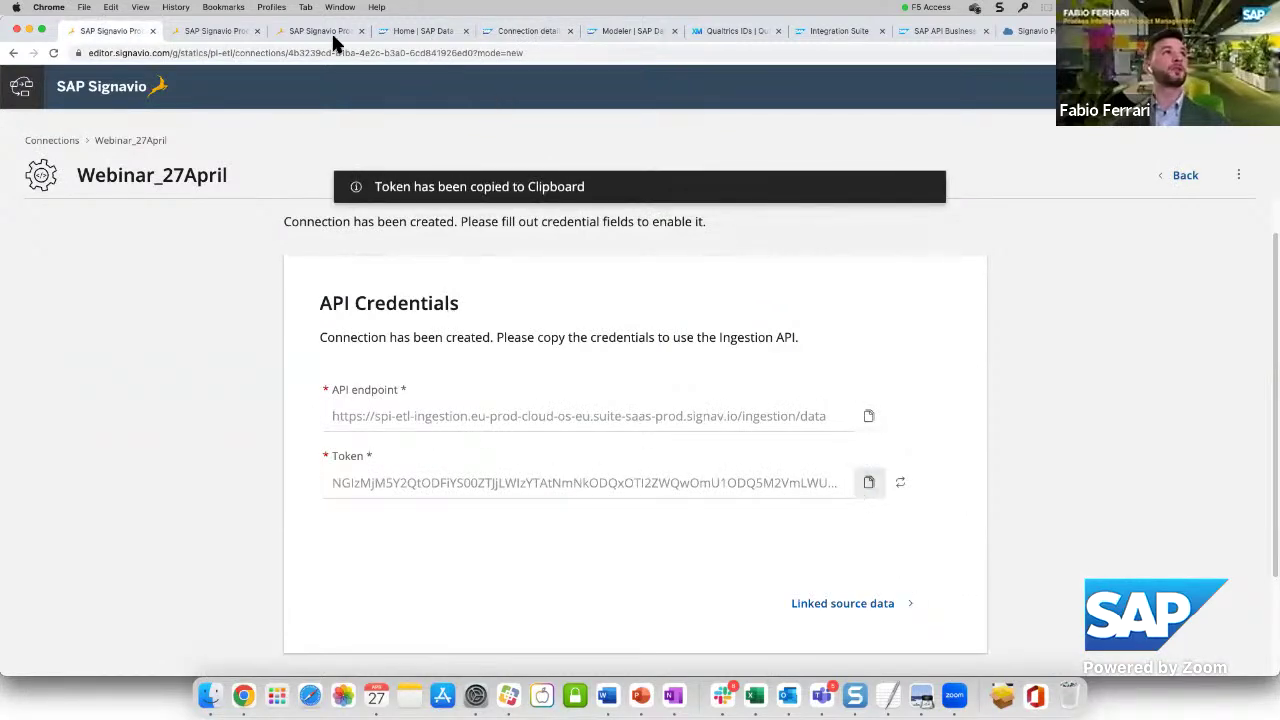
pyautogui.click(527, 31)
pyautogui.press('super+v')
pyautogui.click(1078, 653)
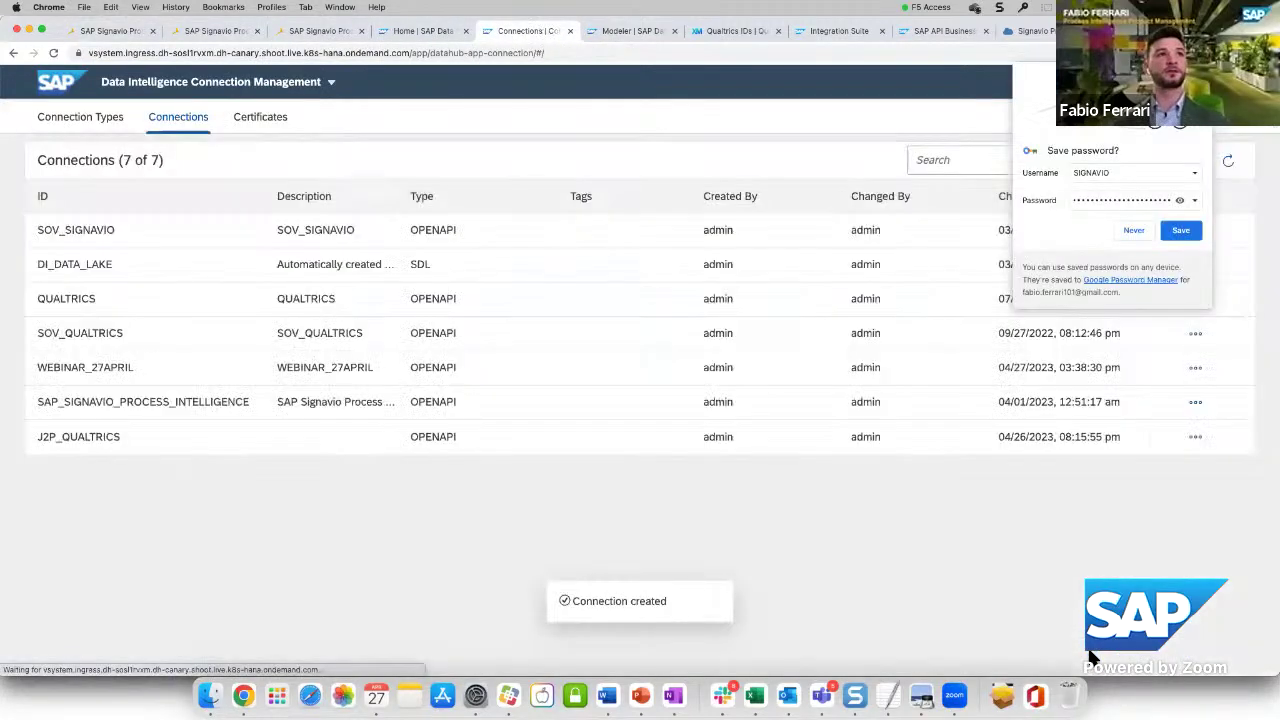
pyautogui.click(1179, 234)
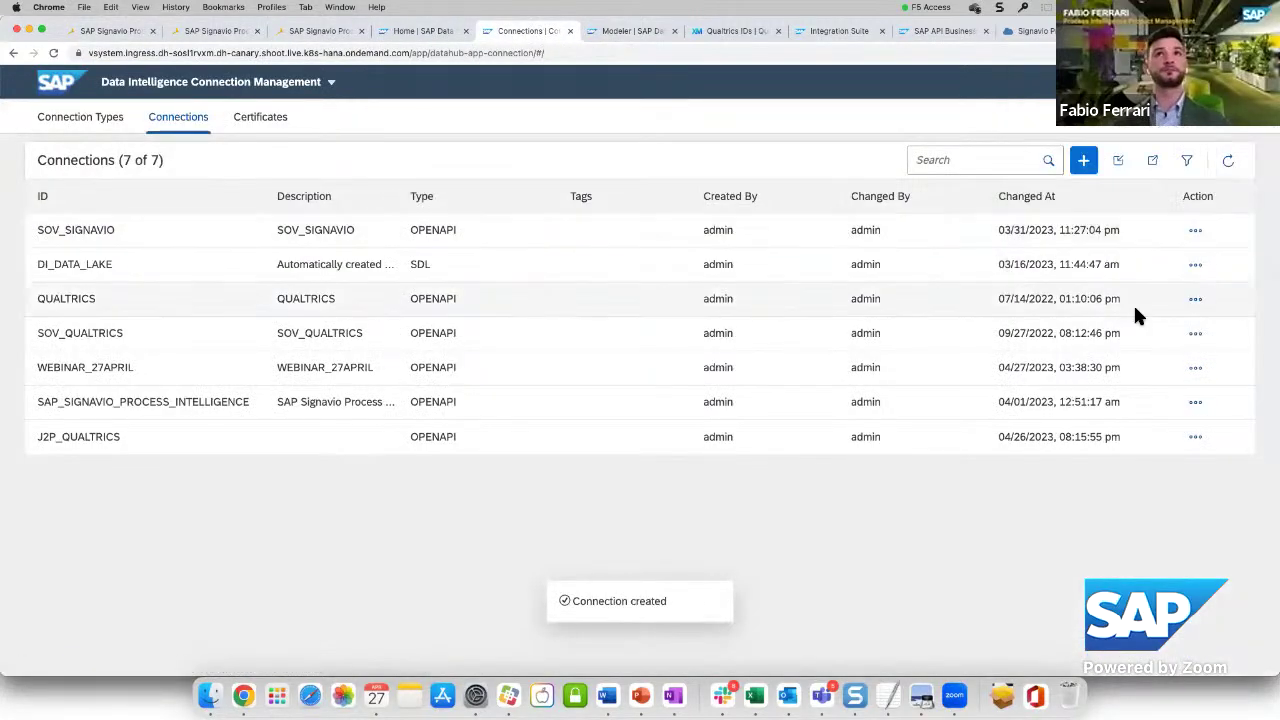
pyautogui.click(633, 31)
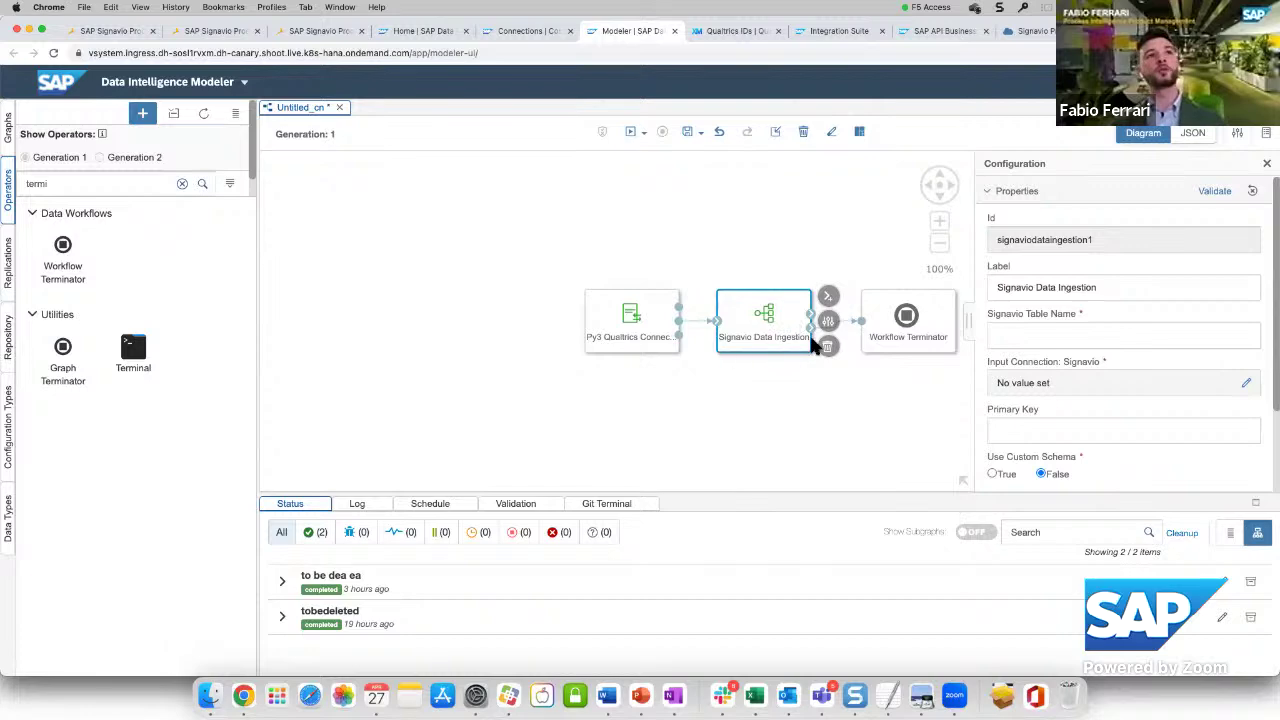
# Set the Signavio Data Ingestion operator's input connection to WEBINAR_27APRIL
pyautogui.click(1246, 383)
pyautogui.click(958, 330)
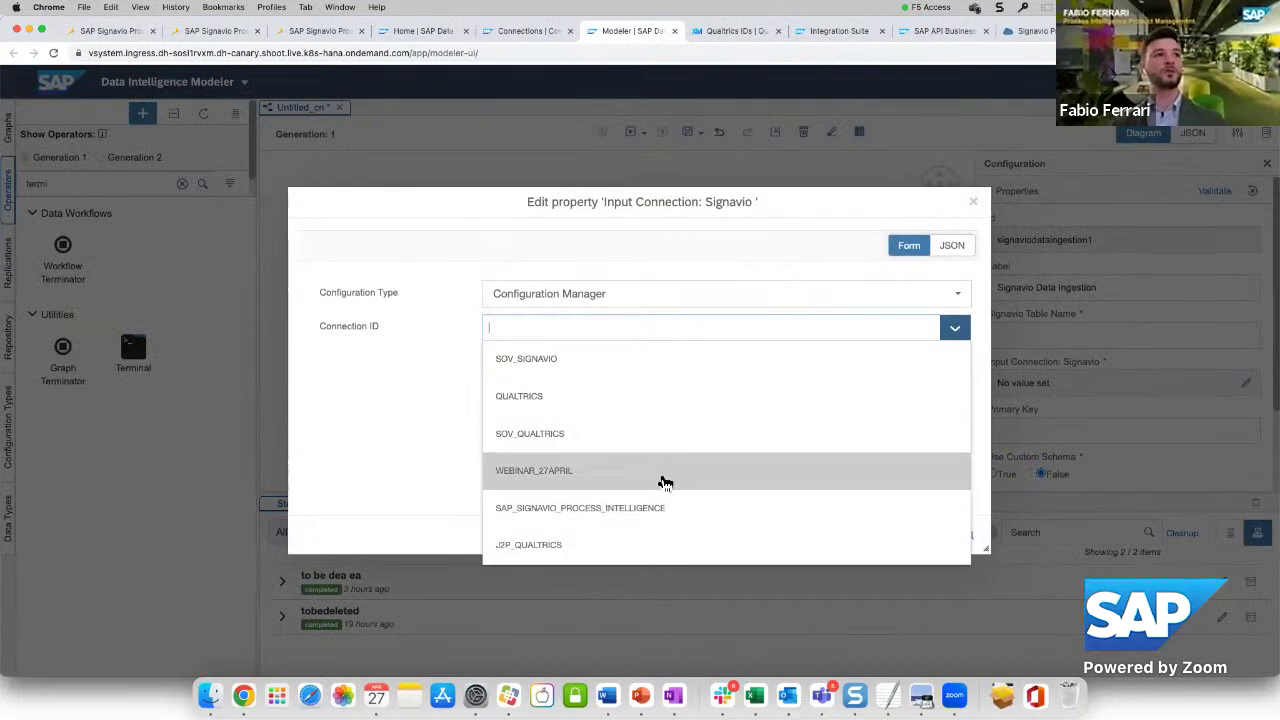
pyautogui.click(660, 480)
pyautogui.click(900, 537)
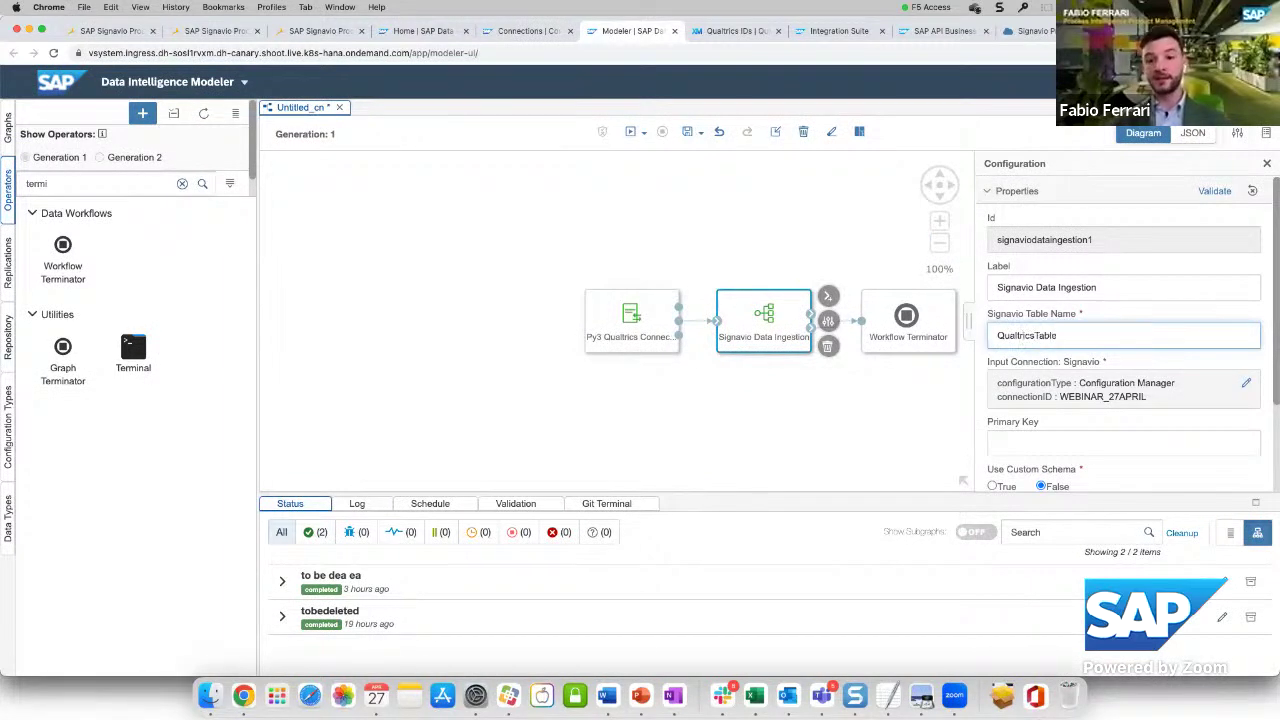
pyautogui.scroll(-1, 891, 434)
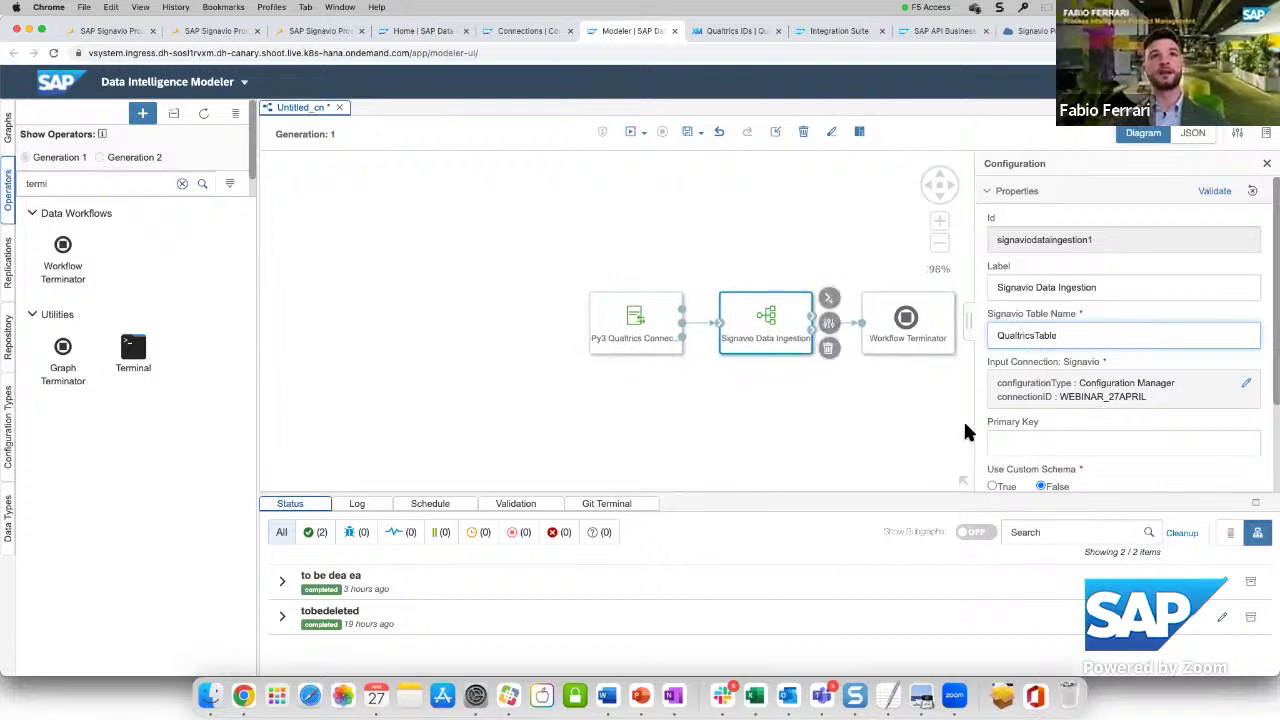
# Save the graph as Webinar_27April with the same description, then run it
pyautogui.click(685, 131)
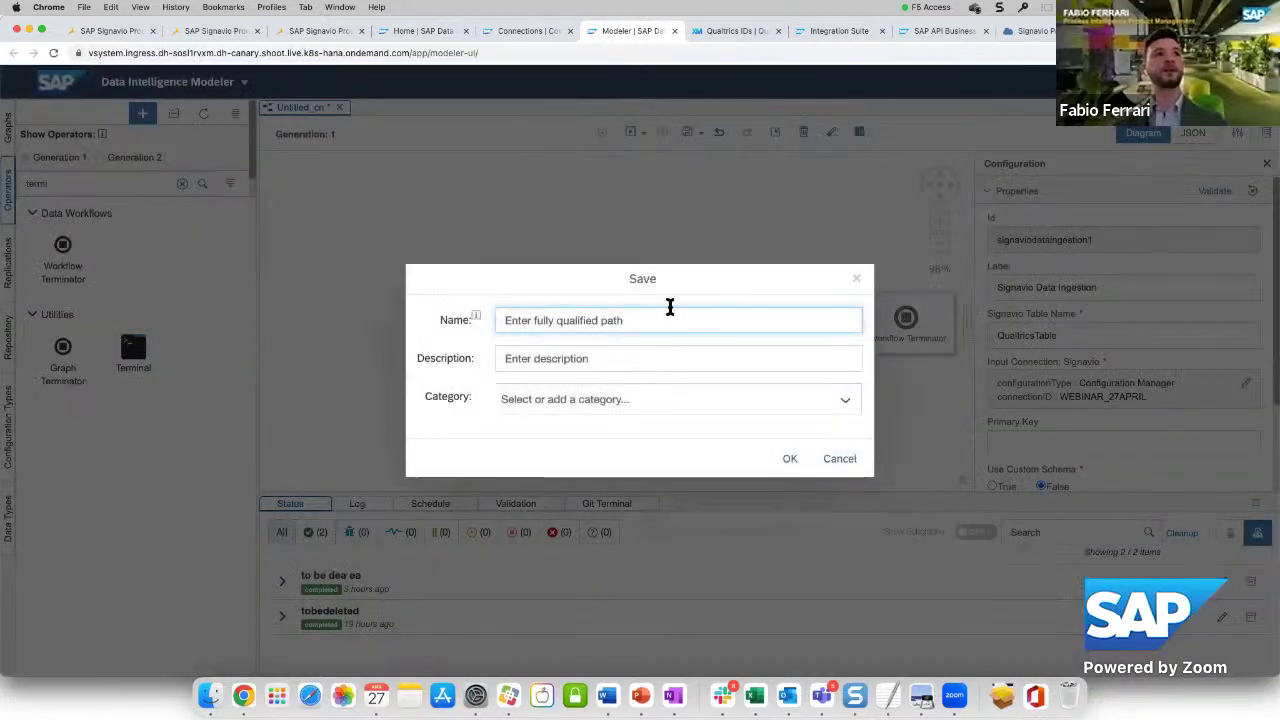
pyautogui.write('Web')
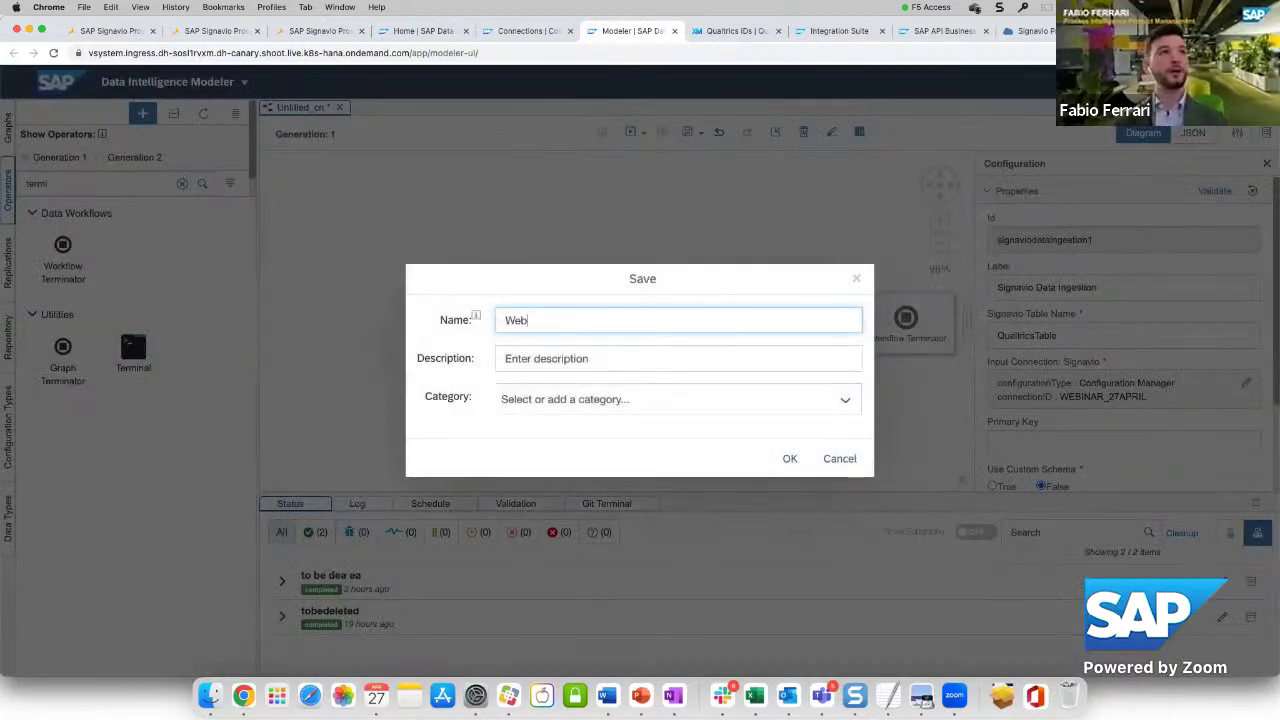
pyautogui.write('inar_27Apri')
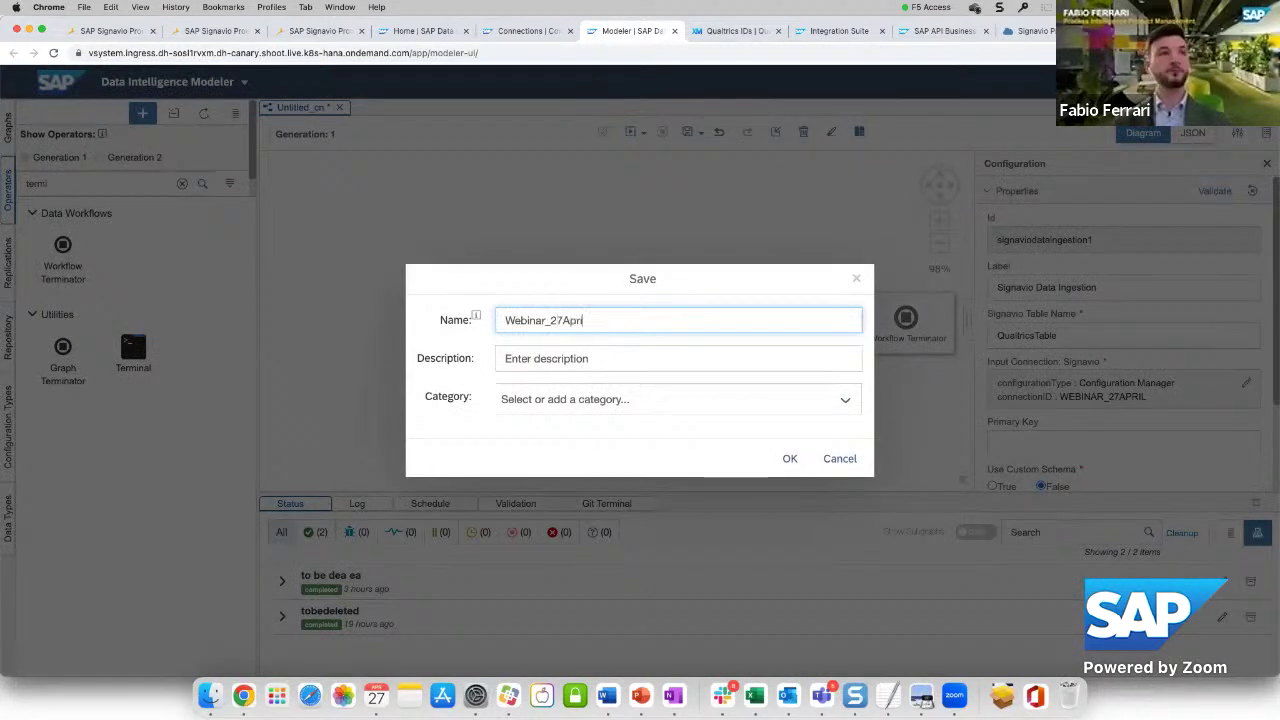
pyautogui.write('l')
pyautogui.press('super+a')
pyautogui.press('super+c')
pyautogui.click(686, 363)
pyautogui.press('super+v')
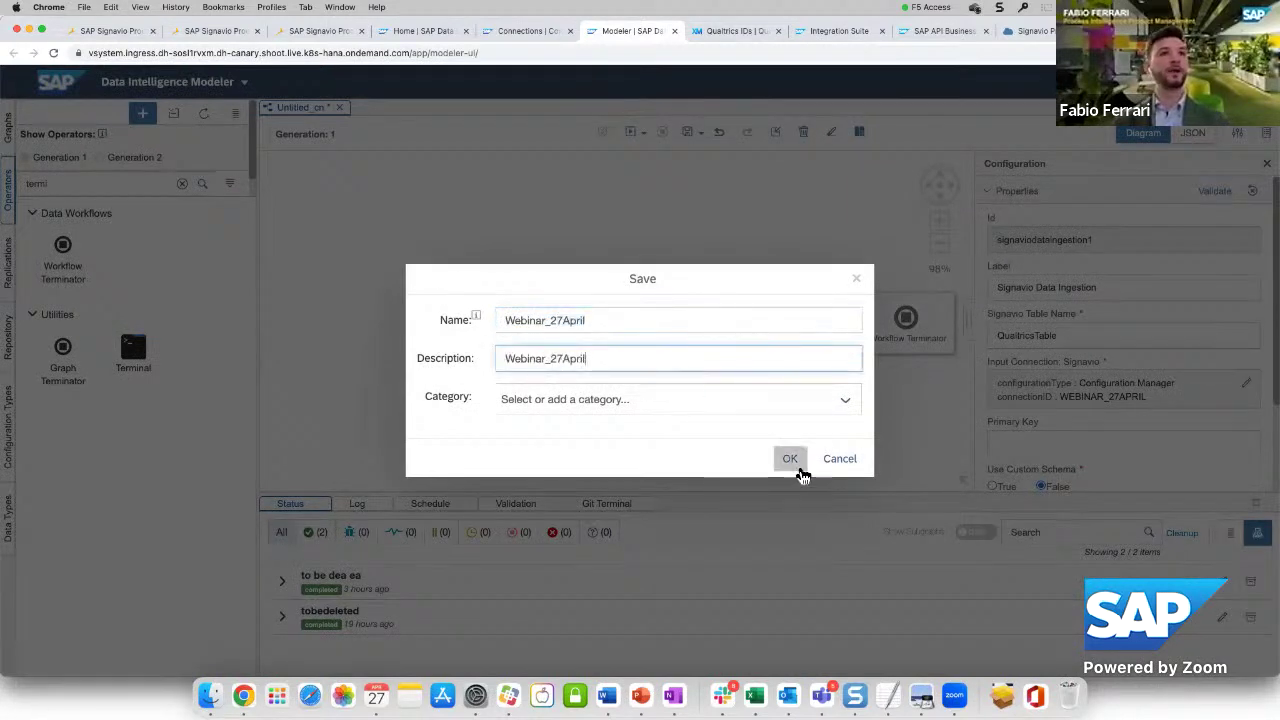
pyautogui.click(799, 468)
pyautogui.click(631, 134)
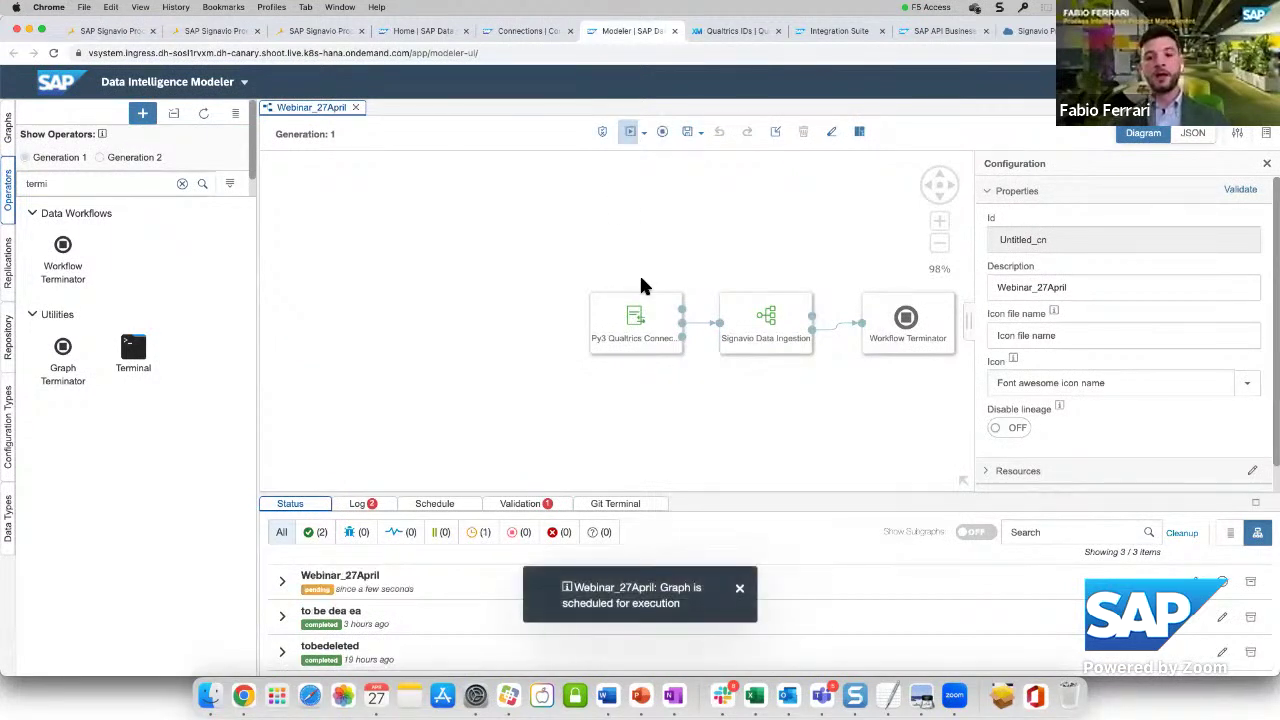
# Open the Operator Editor for the Signavio Data Ingestion operator
pyautogui.moveTo(645, 277); pyautogui.dragTo(580, 240)
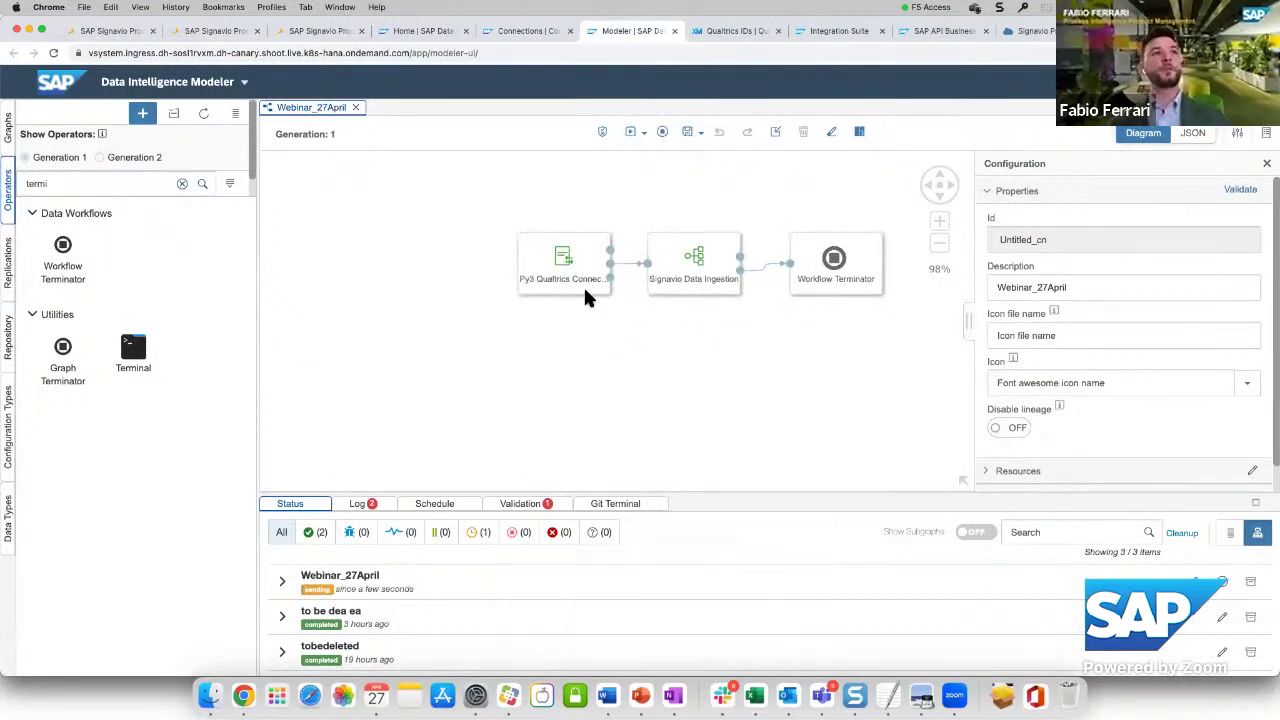
pyautogui.click(688, 279)
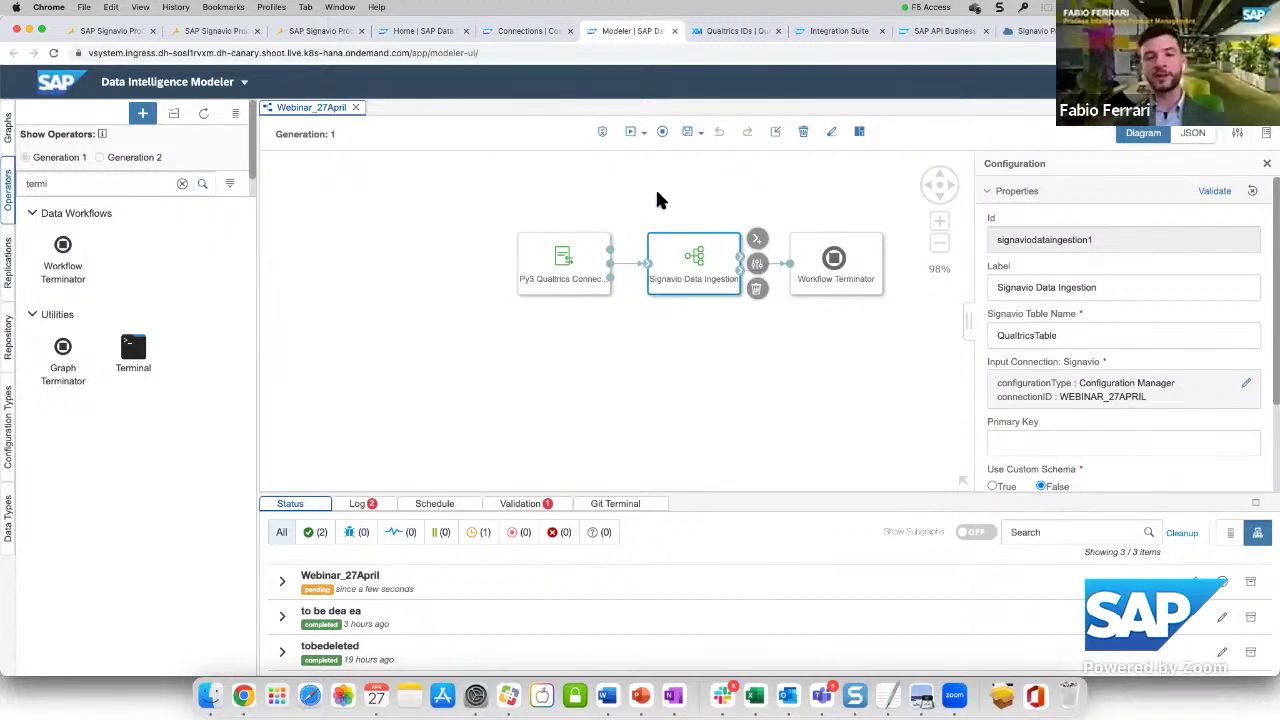
pyautogui.rightClick(716, 266)
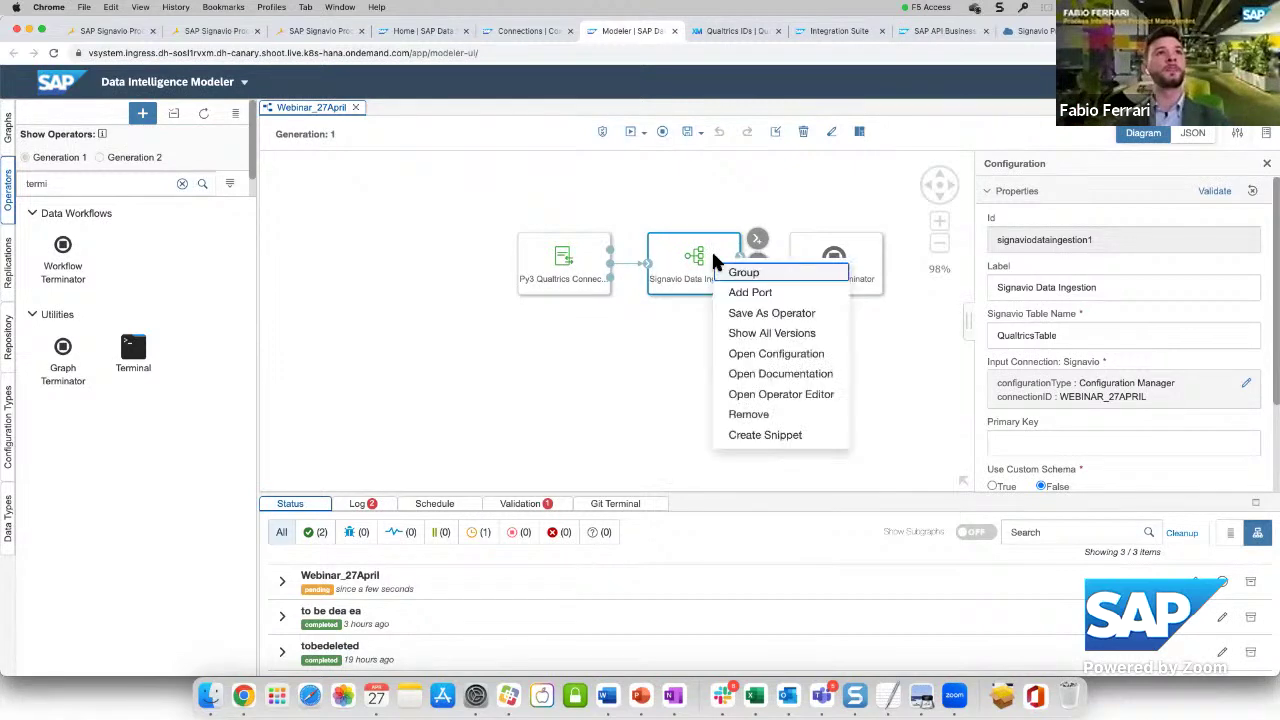
pyautogui.click(780, 395)
# Read through the operator's Python script, then return to the Signavio connection page
pyautogui.click(443, 256)
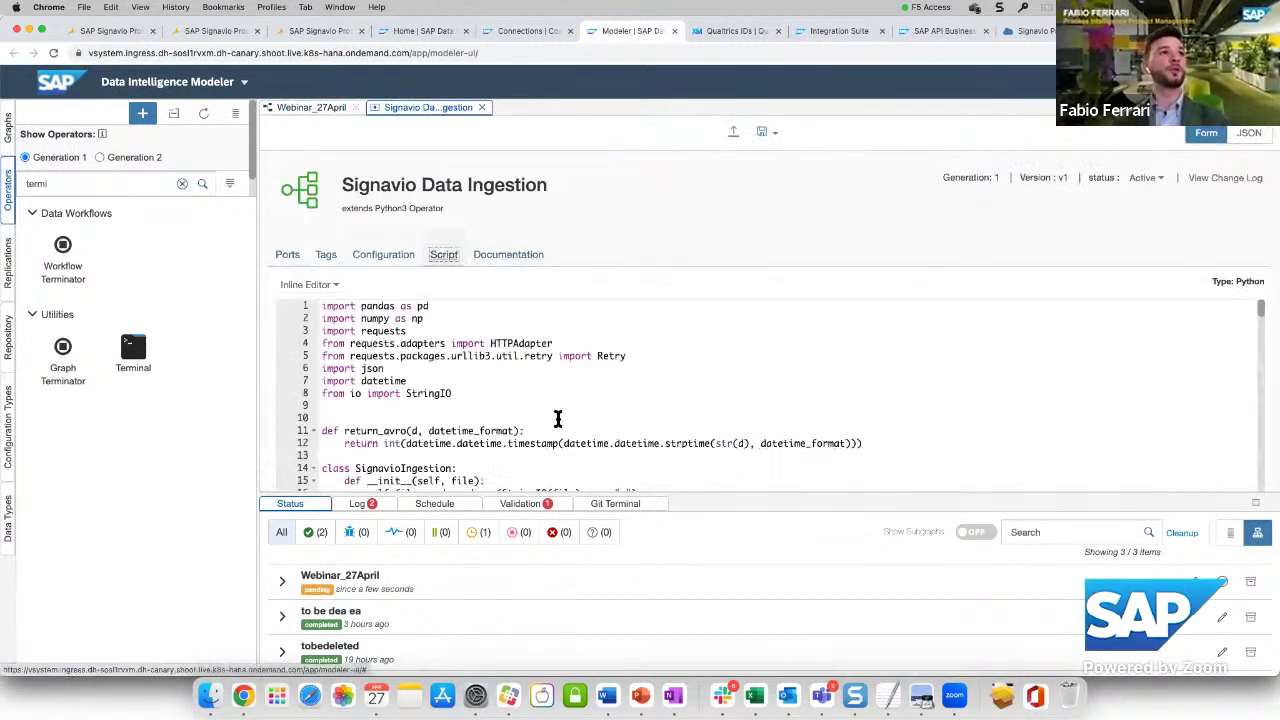
pyautogui.scroll(-4, 560, 402)
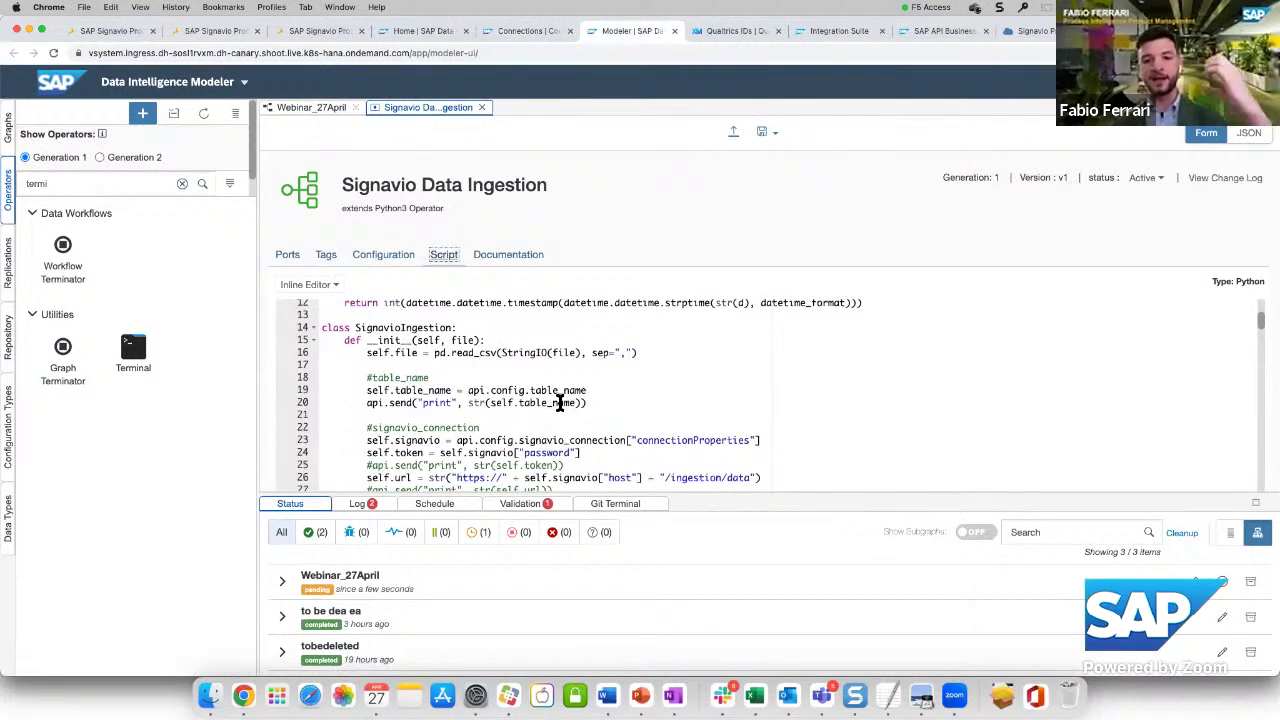
pyautogui.scroll(-15, 560, 402)
pyautogui.scroll(-4, 561, 402)
pyautogui.scroll(-11, 502, 382)
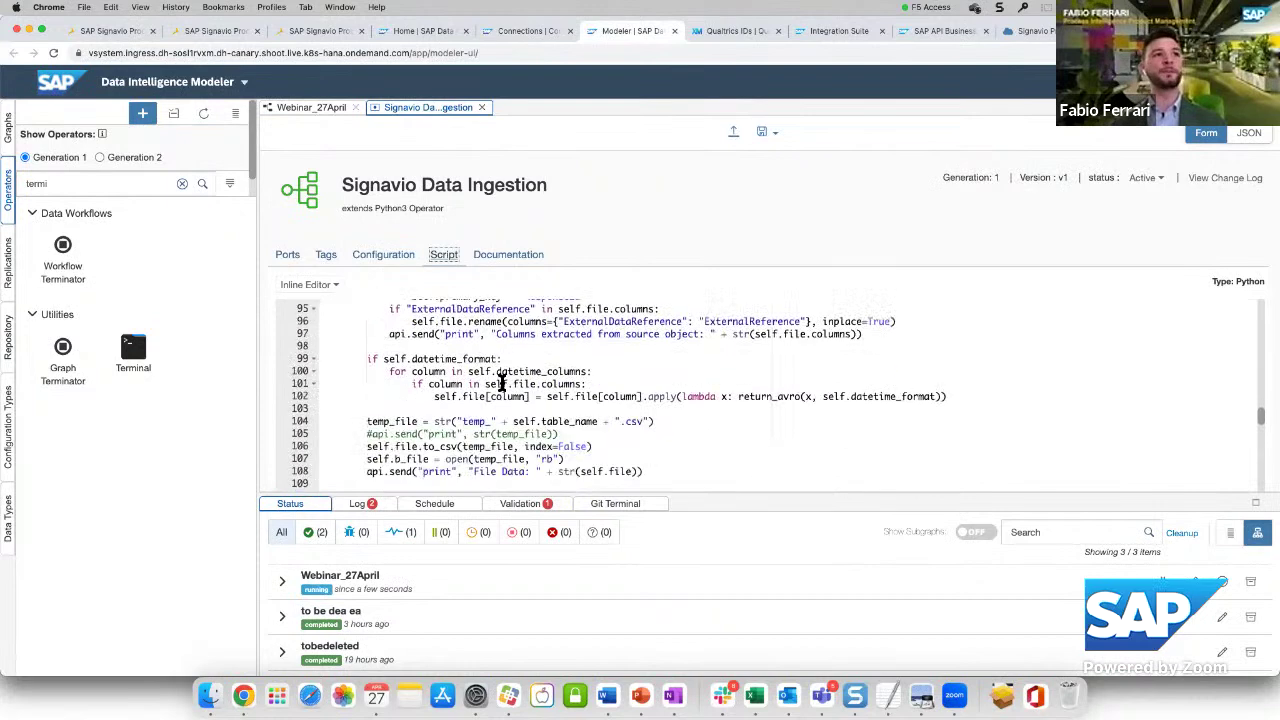
pyautogui.scroll(-2, 502, 382)
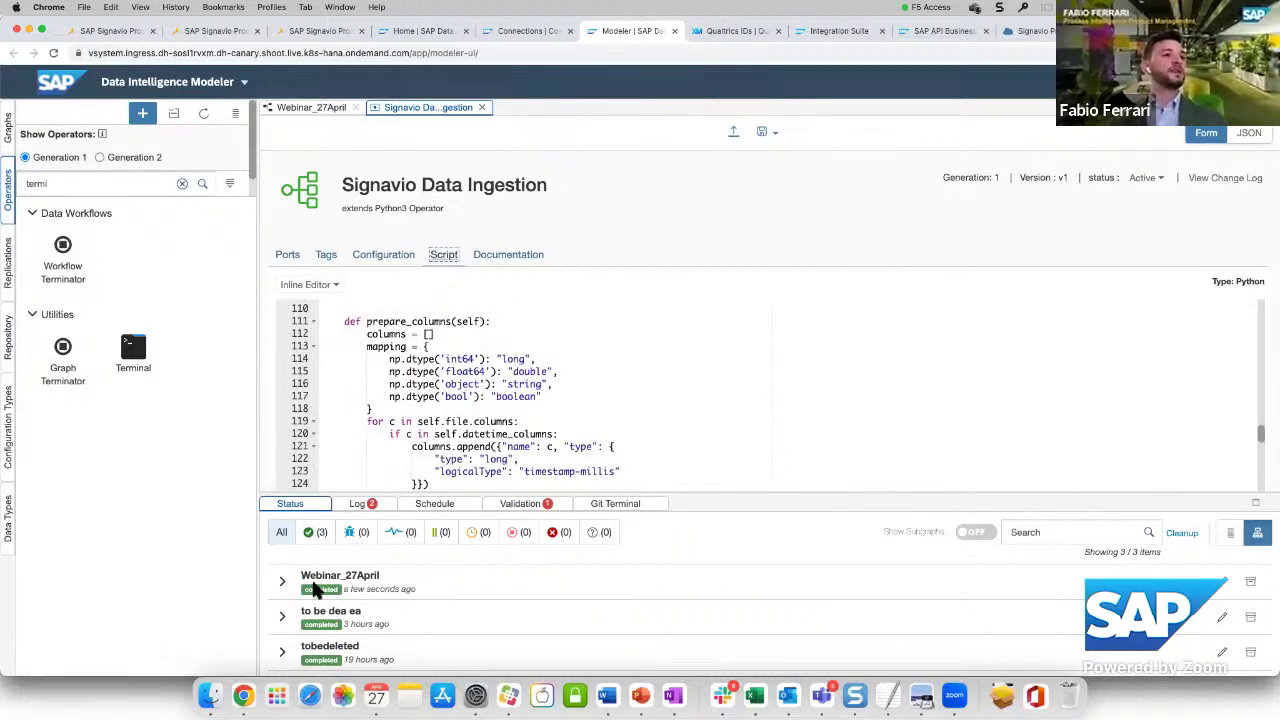
pyautogui.click(117, 31)
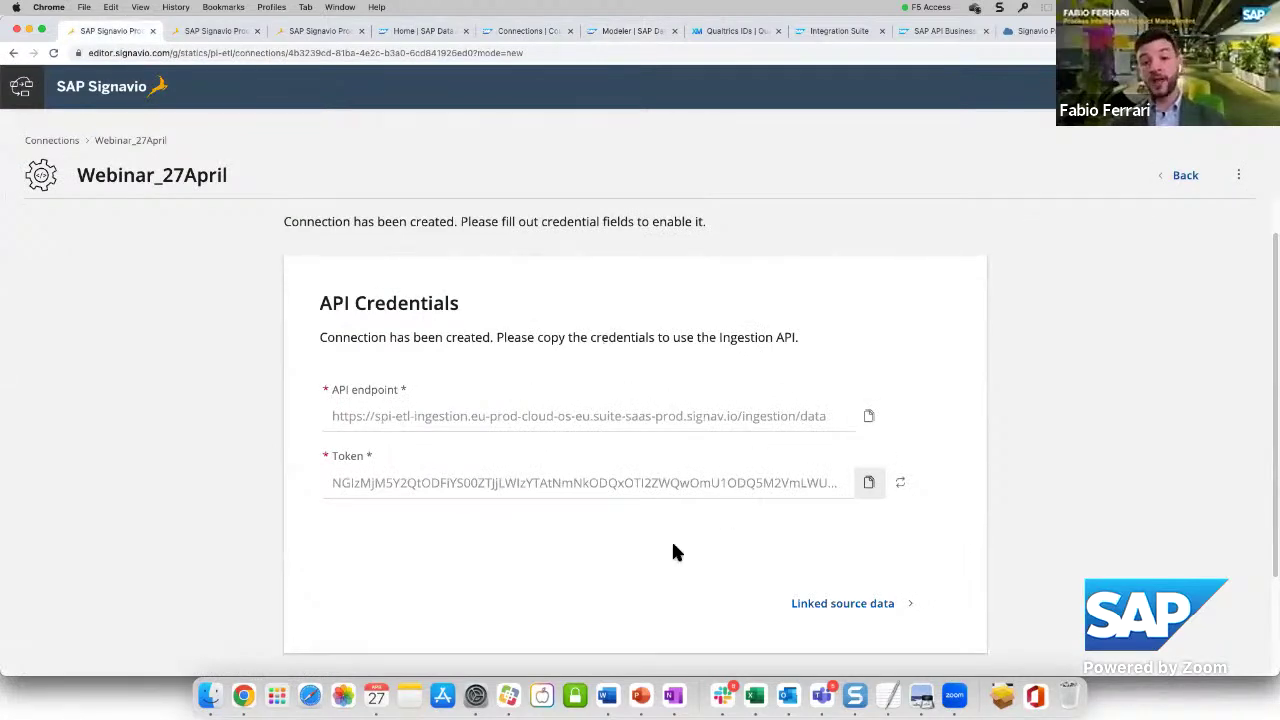
# Check that the QualtricsTable extraction log shows Done, then expand QualtricsTable to review its columns and data types
pyautogui.click(838, 605)
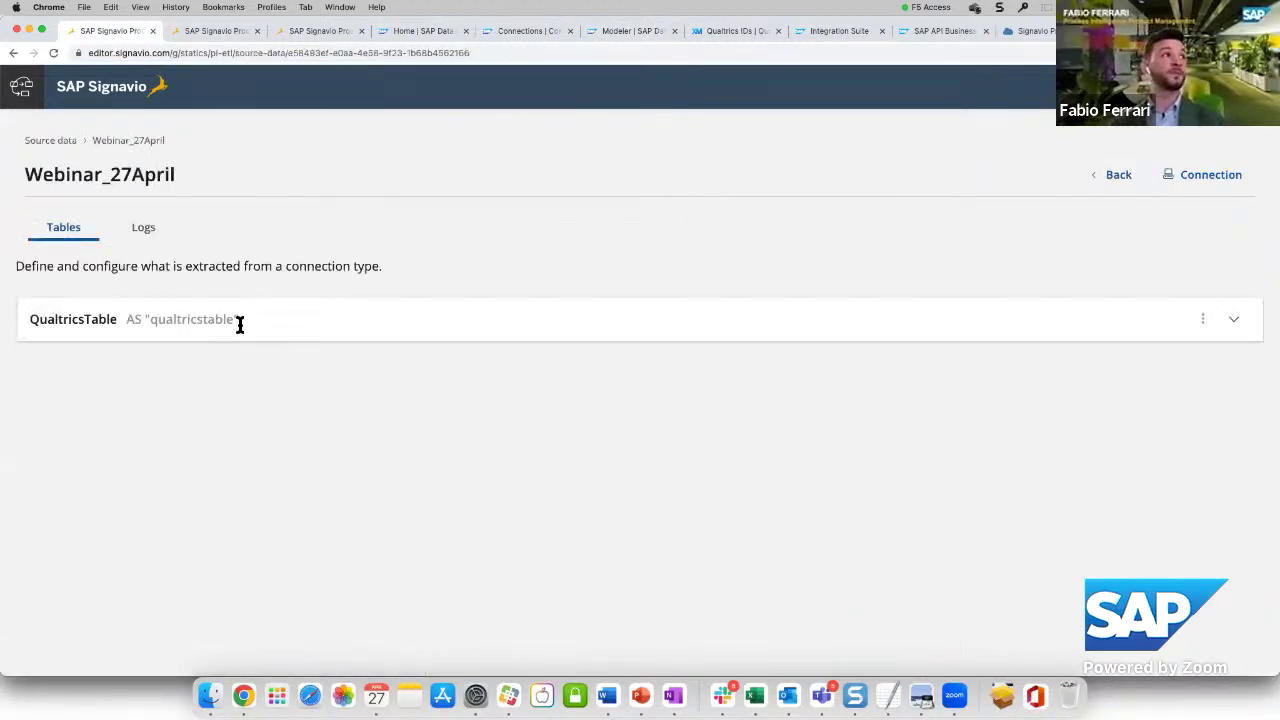
pyautogui.click(143, 227)
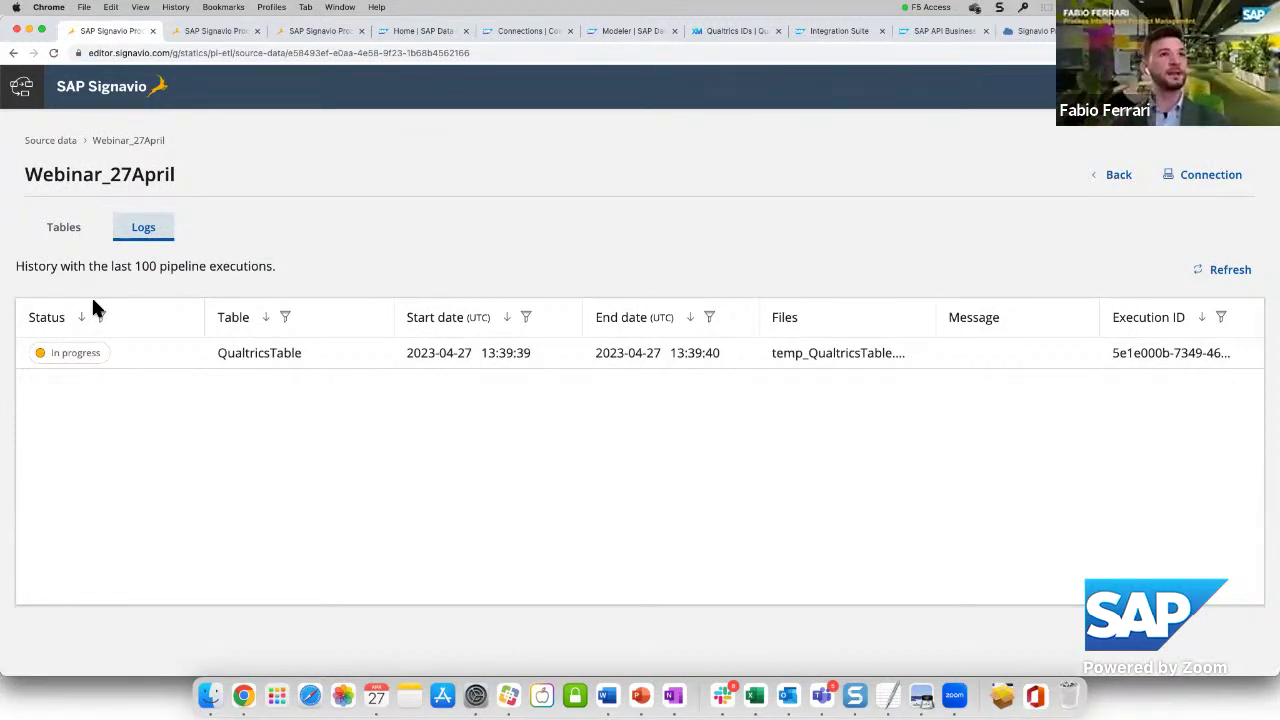
pyautogui.click(1208, 276)
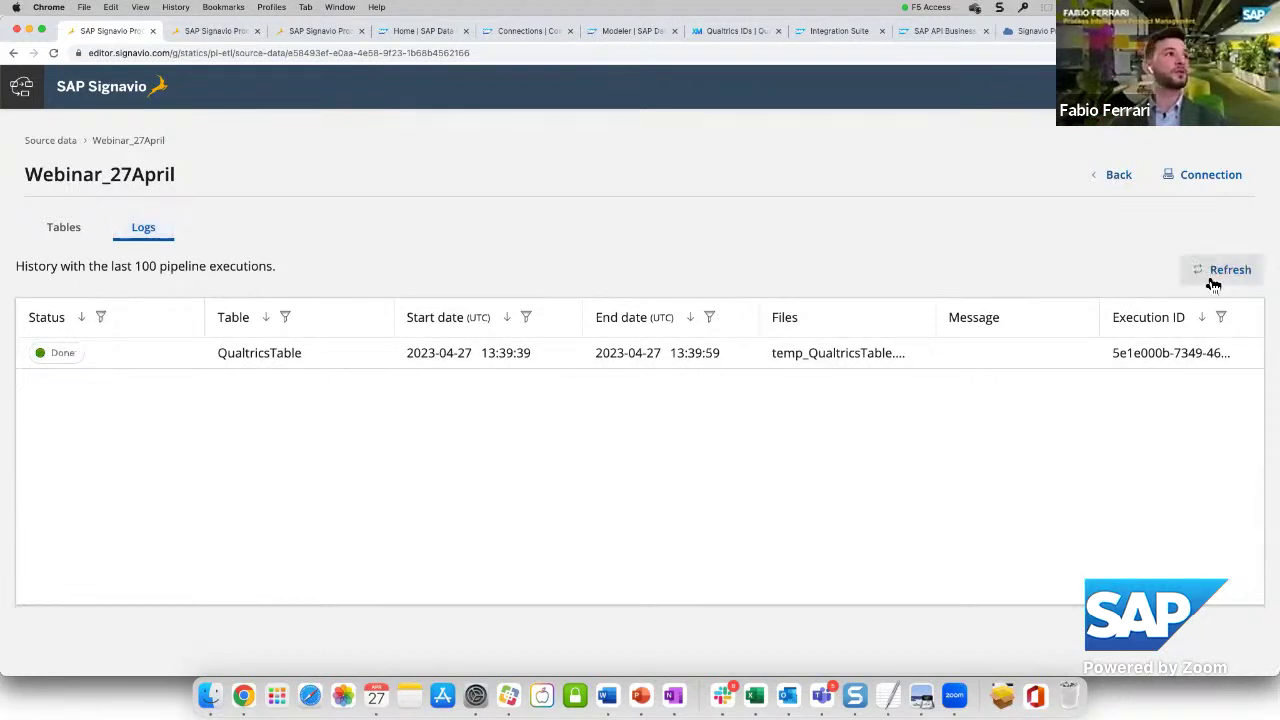
pyautogui.click(70, 242)
pyautogui.click(133, 335)
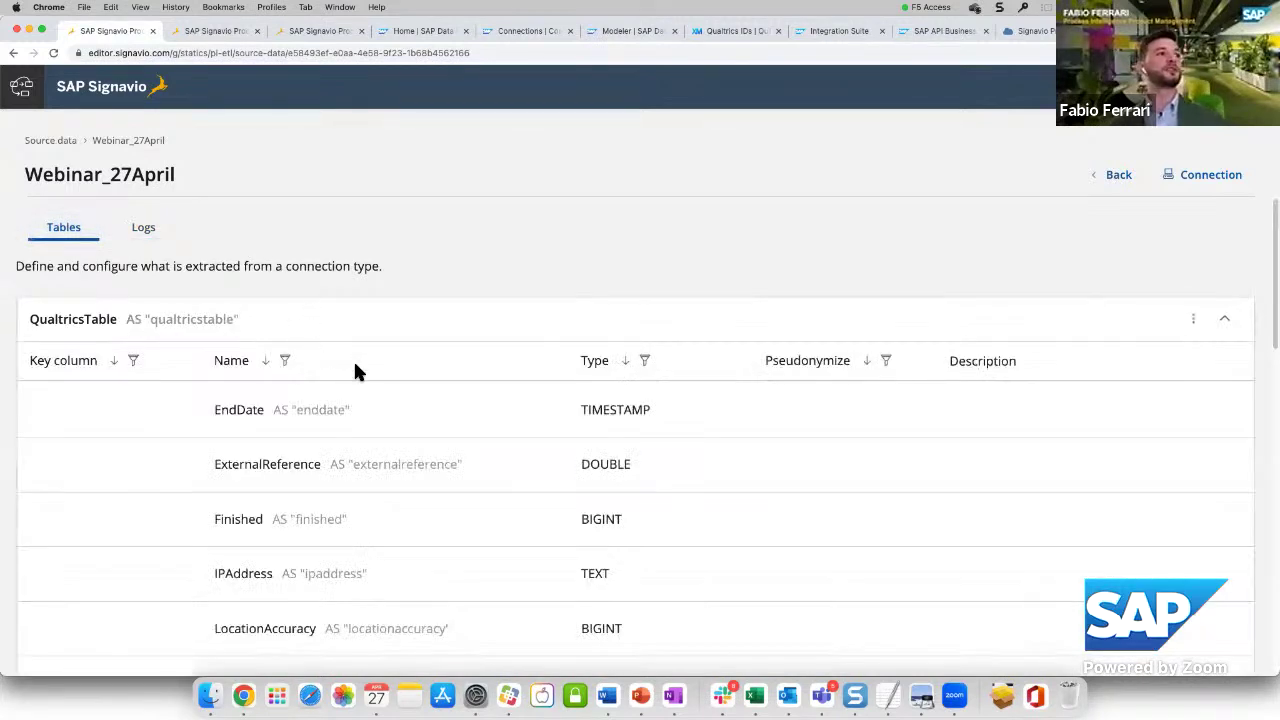
pyautogui.scroll(-2, 435, 300)
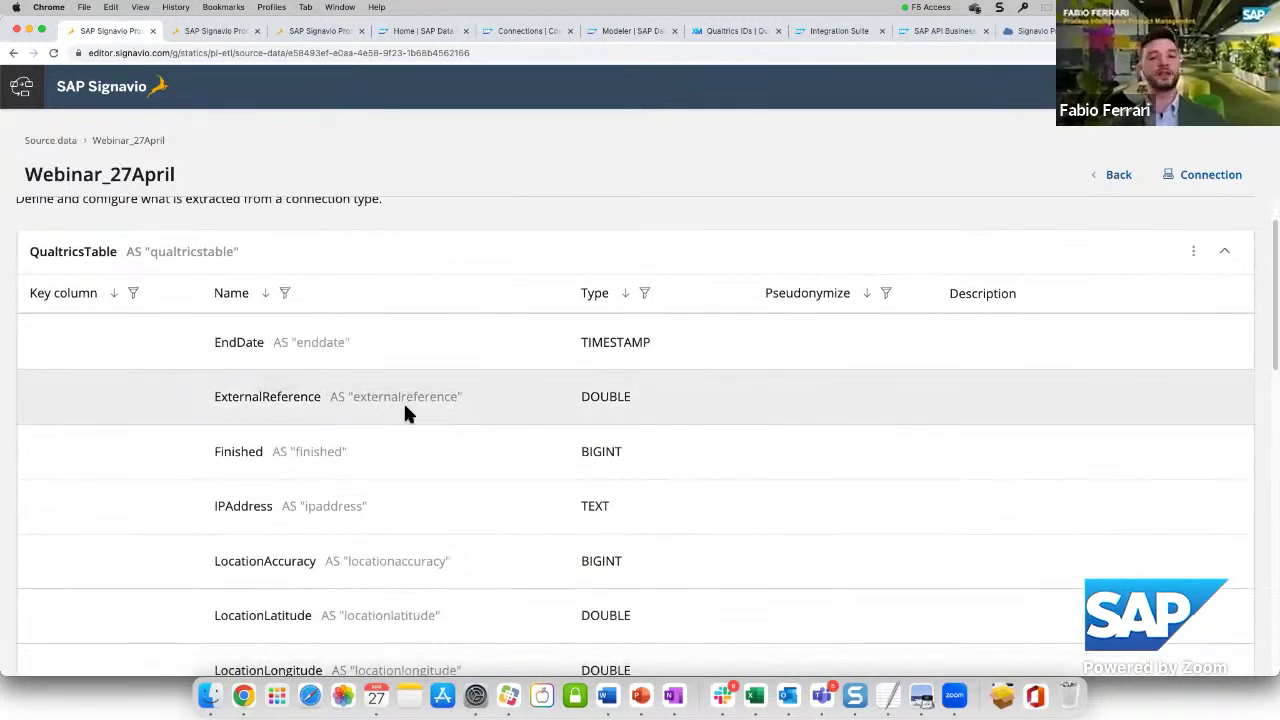
# Navigate from the Webinar_27April tables up through Source data to the Process data pipelines list
pyautogui.scroll(2, 406, 206)
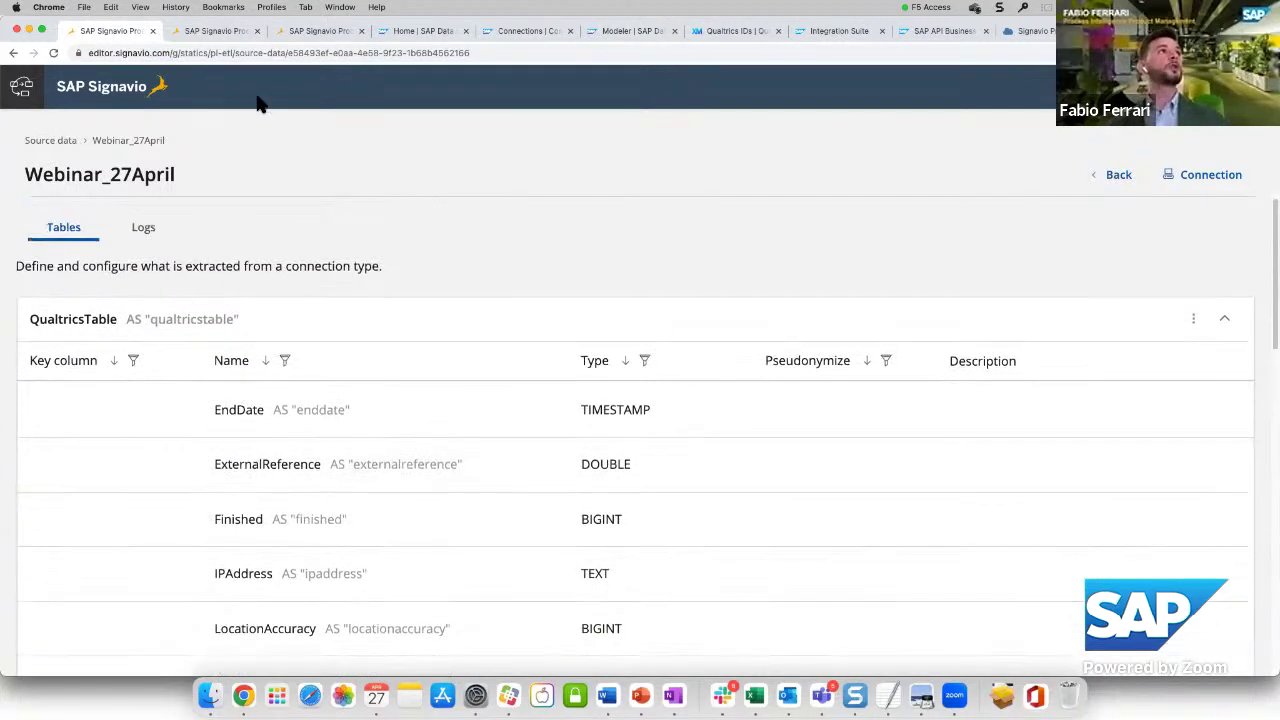
pyautogui.click(212, 31)
pyautogui.click(75, 31)
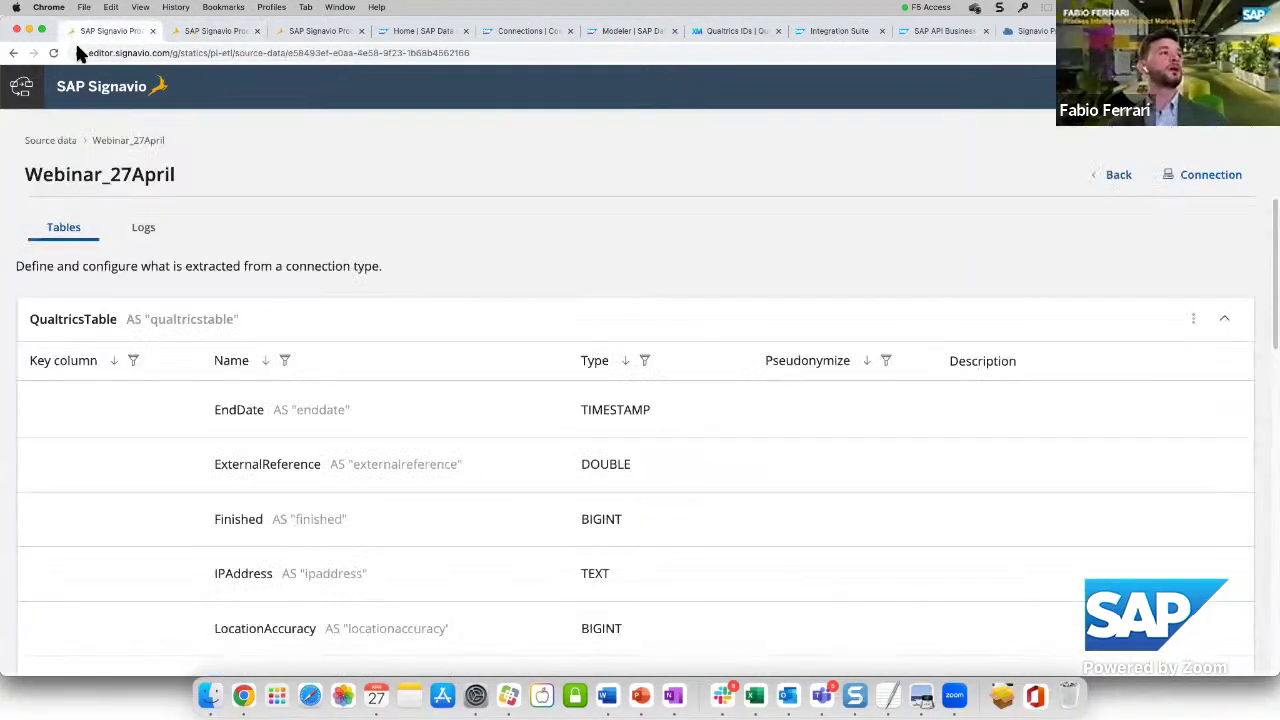
pyautogui.click(50, 136)
pyautogui.click(60, 145)
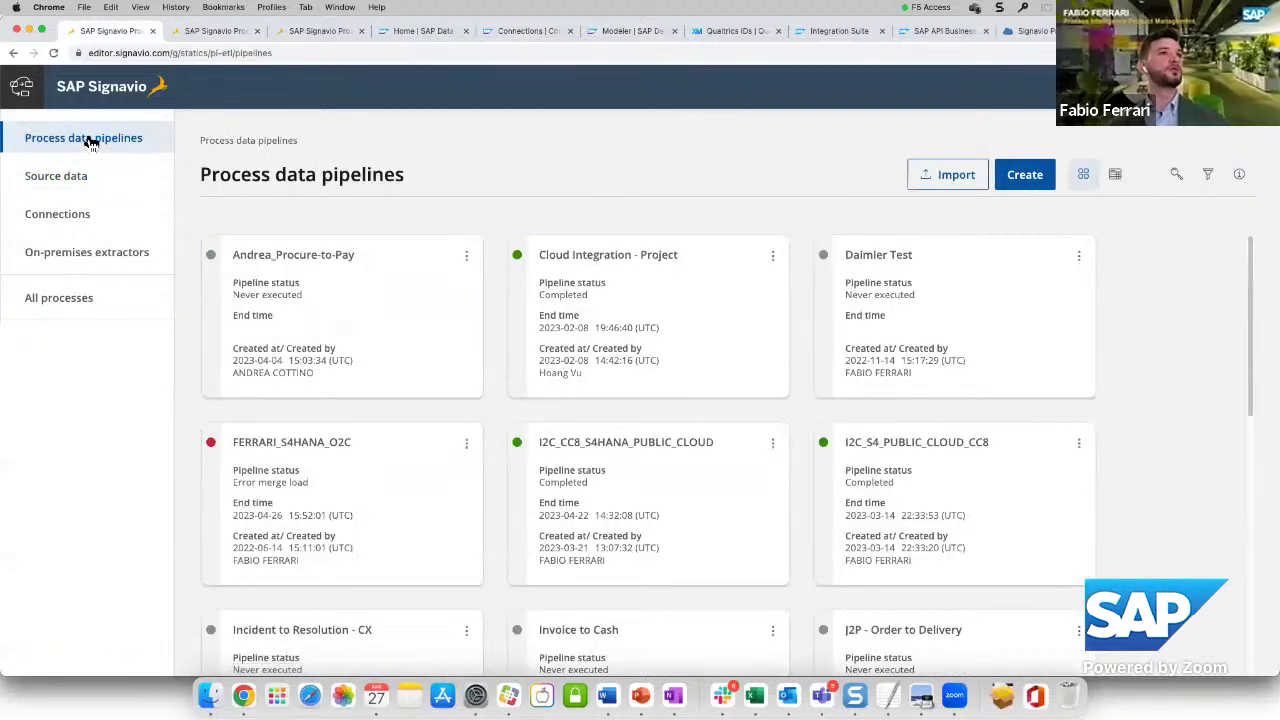
# Search pipelines for 'webin', open Webinar_27April, and begin linking new source data
pyautogui.click(1177, 174)
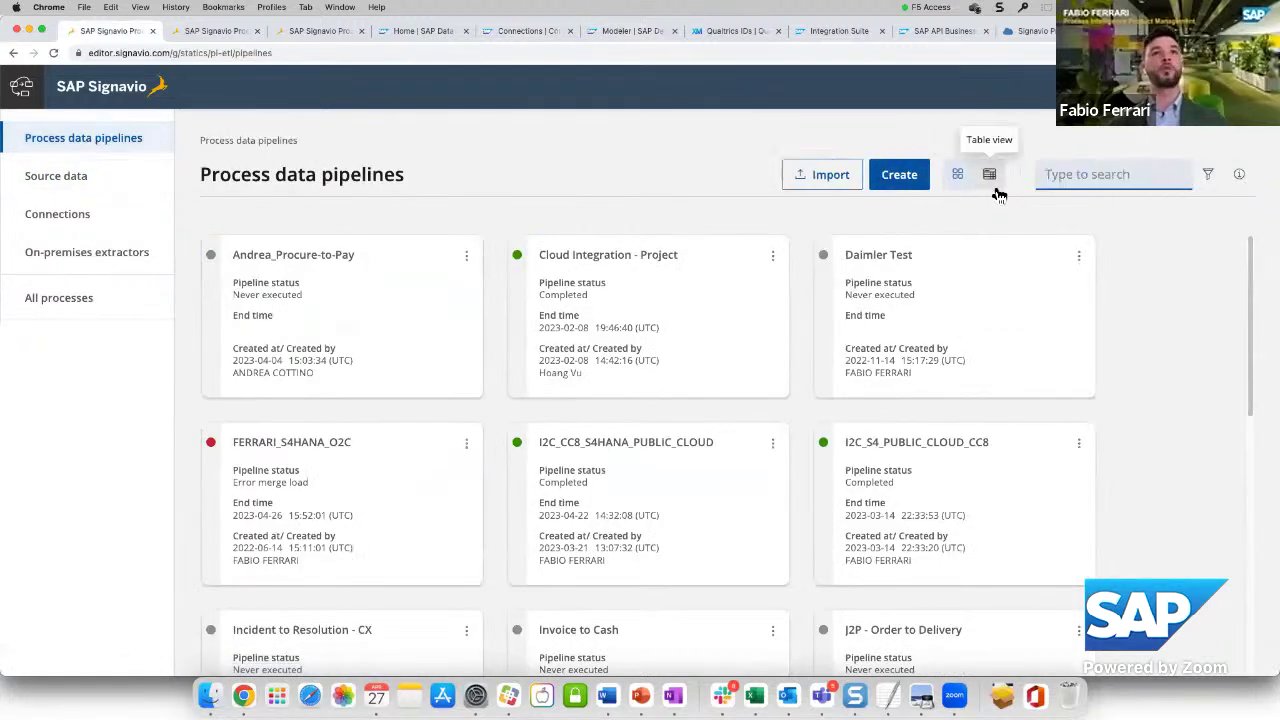
pyautogui.write('webin')
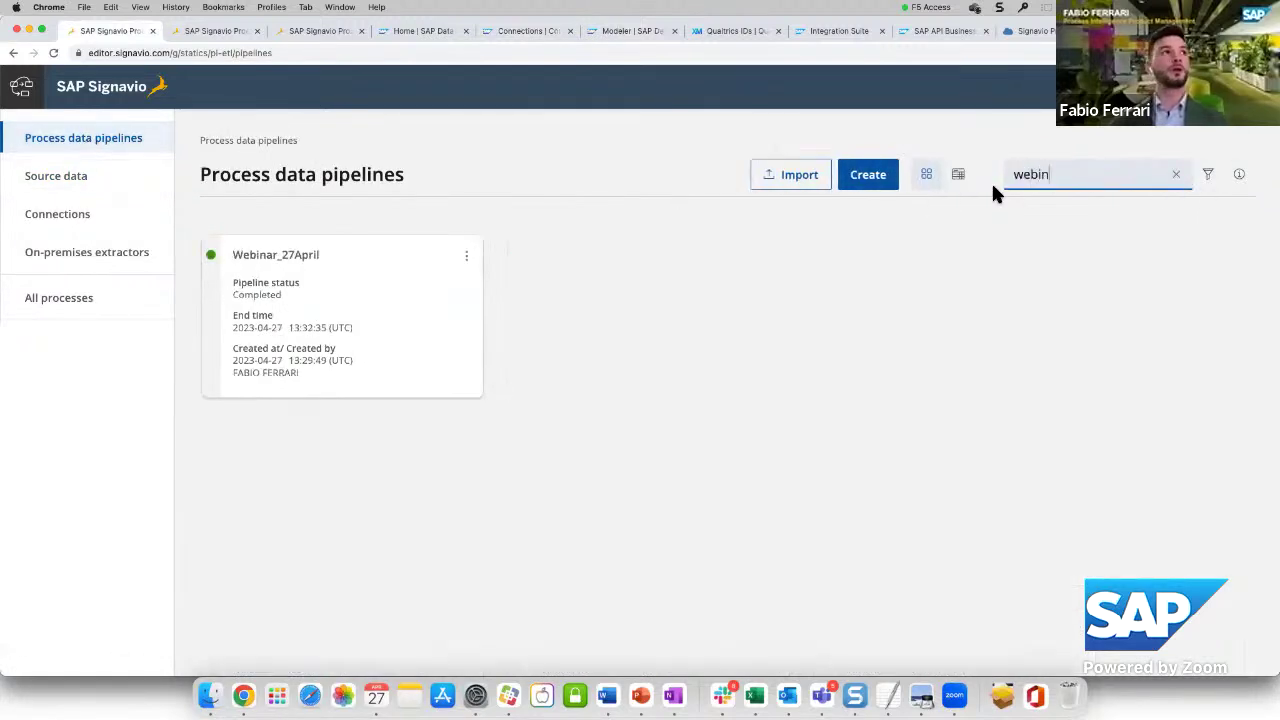
pyautogui.click(380, 254)
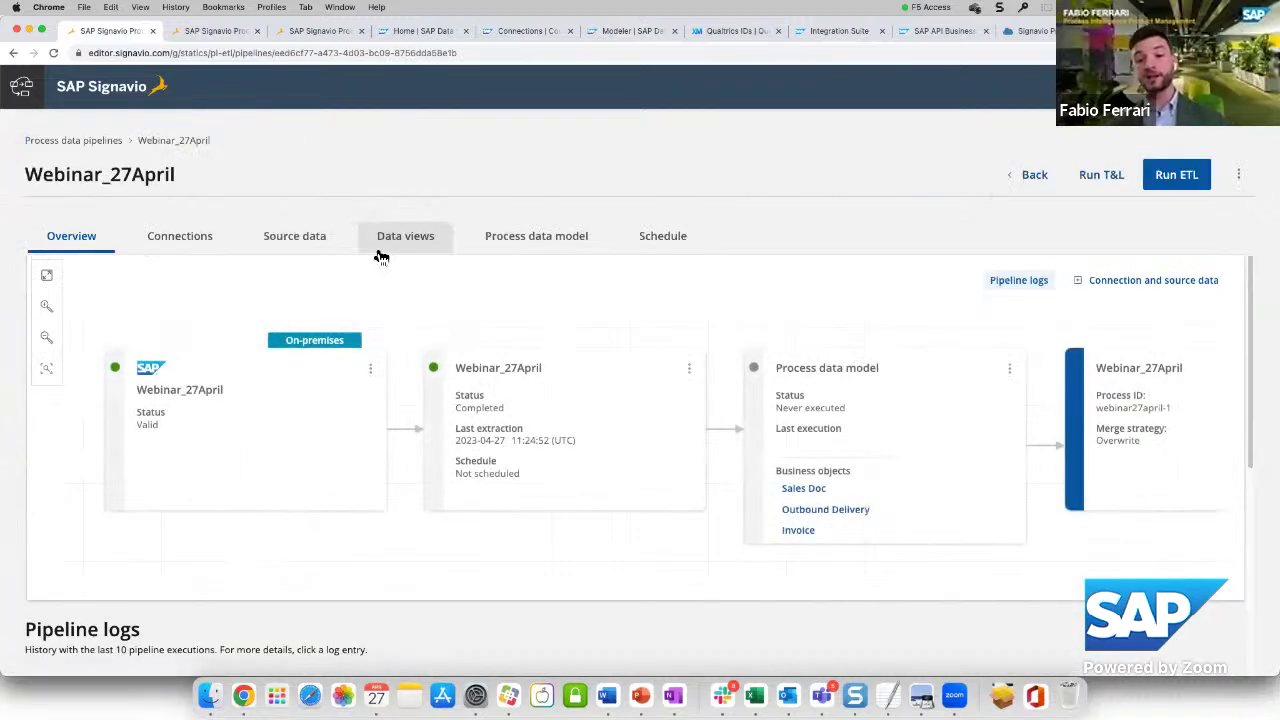
pyautogui.click(1101, 284)
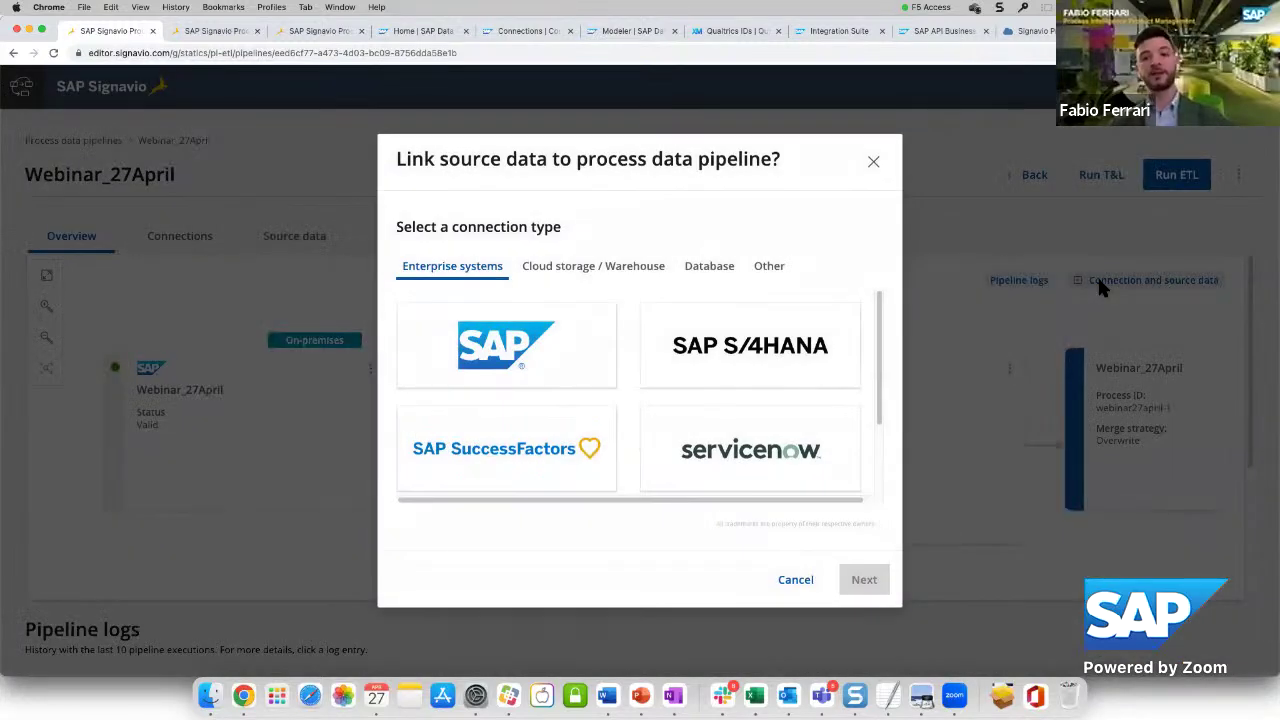
# Link the Ingestion API source data Webinar_27April, found by filtering for 'we', to the pipeline
pyautogui.click(780, 265)
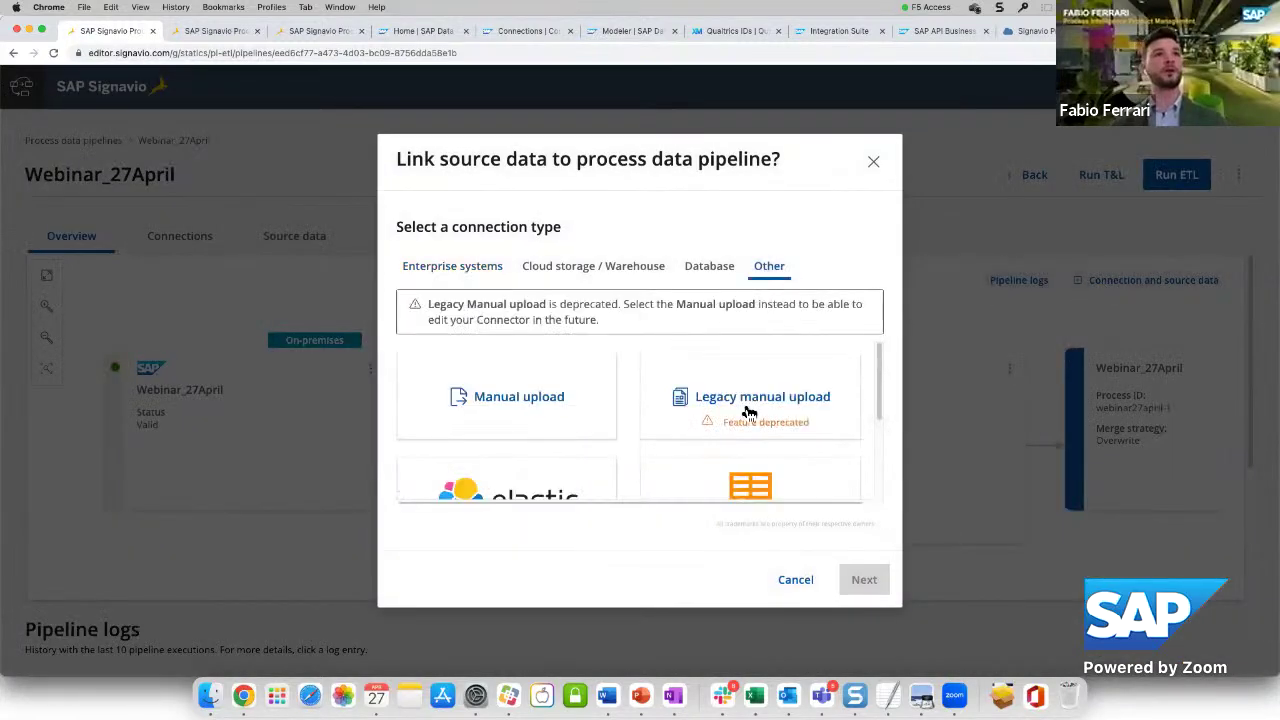
pyautogui.scroll(-3, 741, 397)
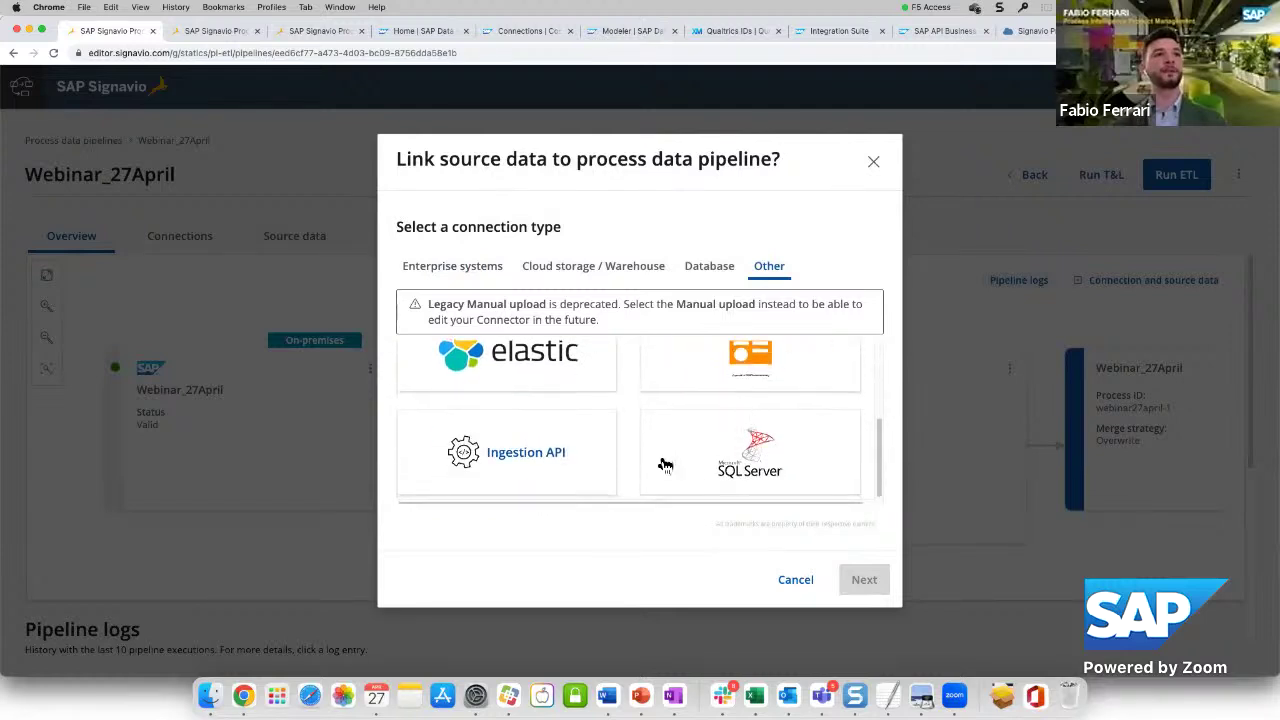
pyautogui.click(581, 458)
pyautogui.click(864, 580)
pyautogui.click(773, 245)
pyautogui.write('webin')
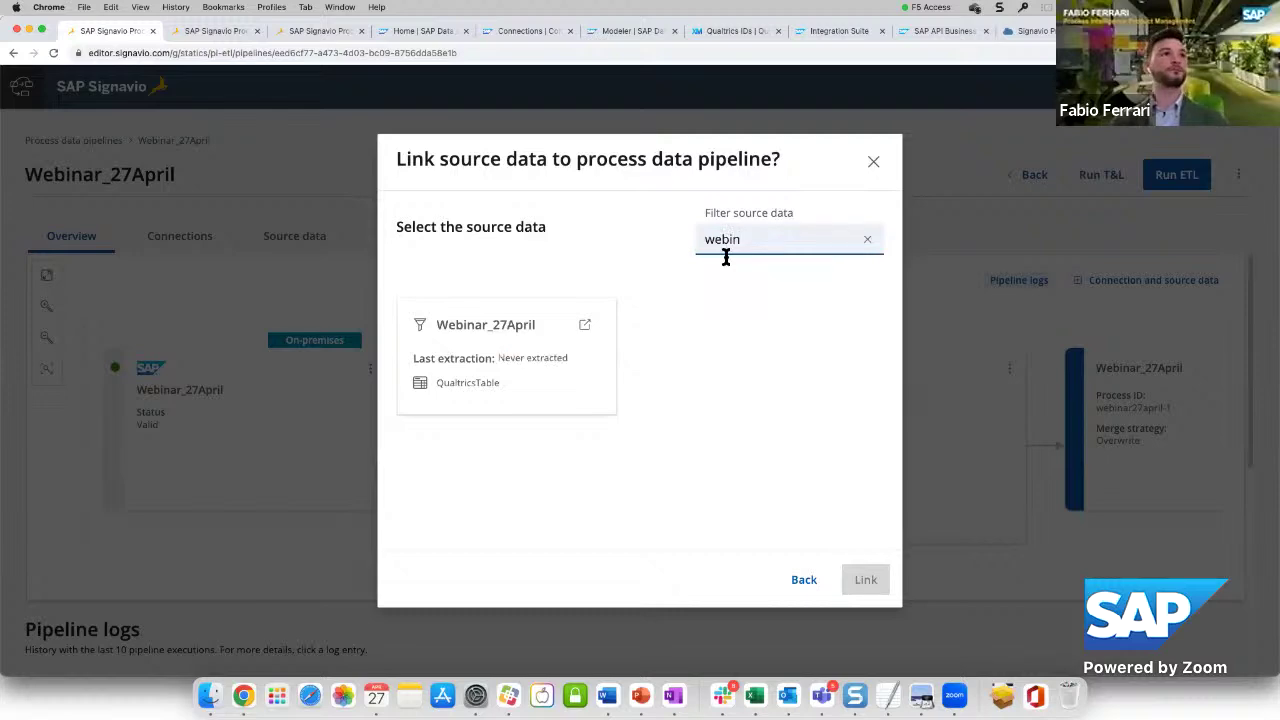
pyautogui.click(543, 357)
pyautogui.click(863, 578)
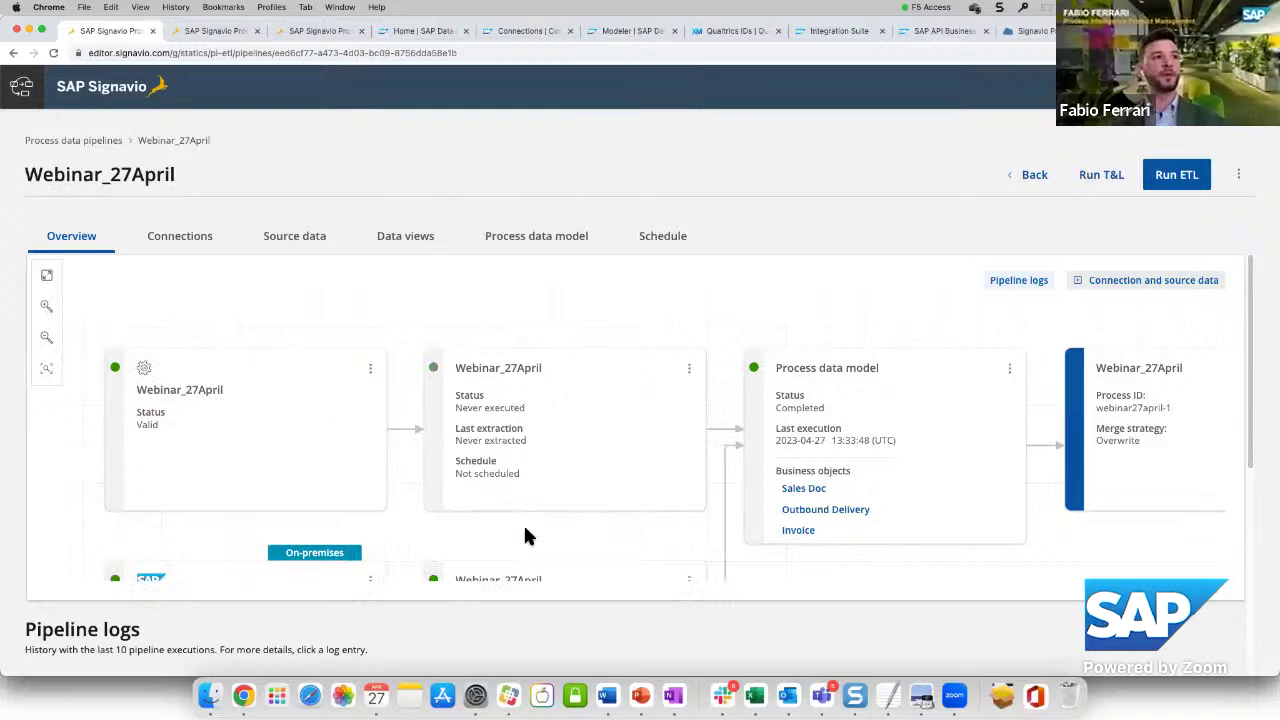
pyautogui.scroll(-3, 759, 565)
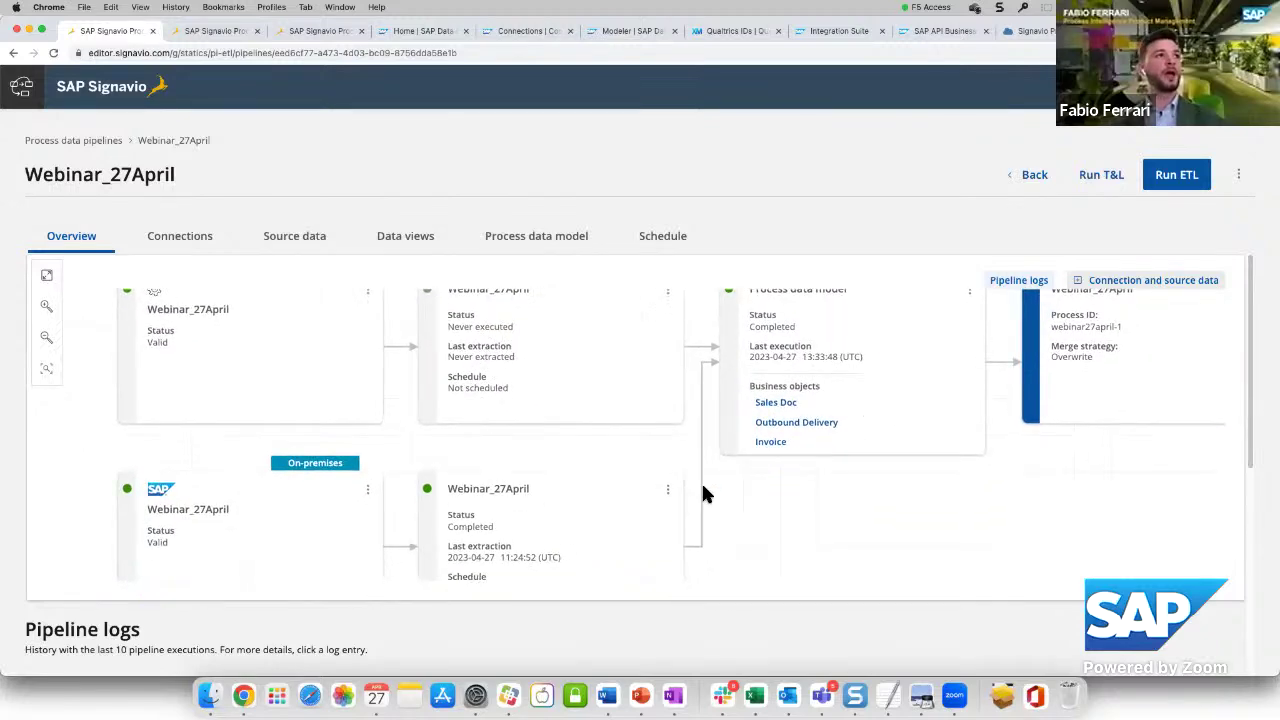
pyautogui.scroll(3, 755, 503)
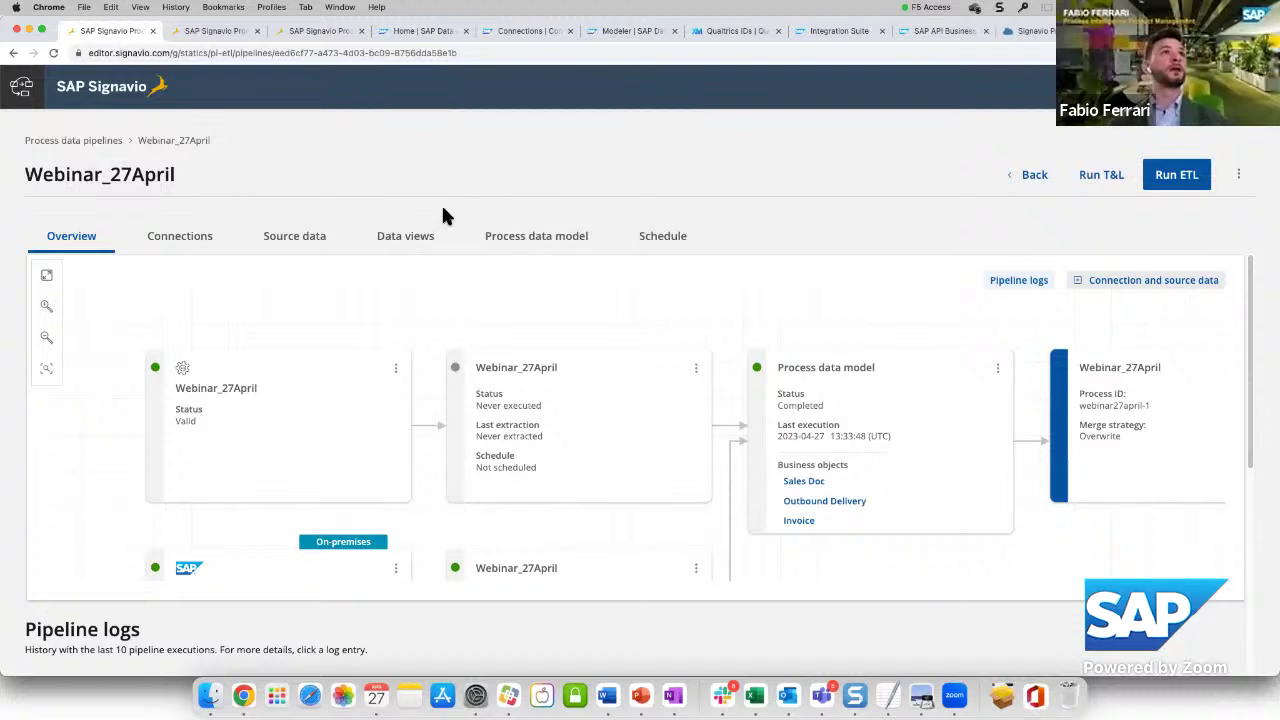
# In the Modeler, clear the 'termi' operator search and close the Signavio Data Ingestion editor
pyautogui.click(623, 30)
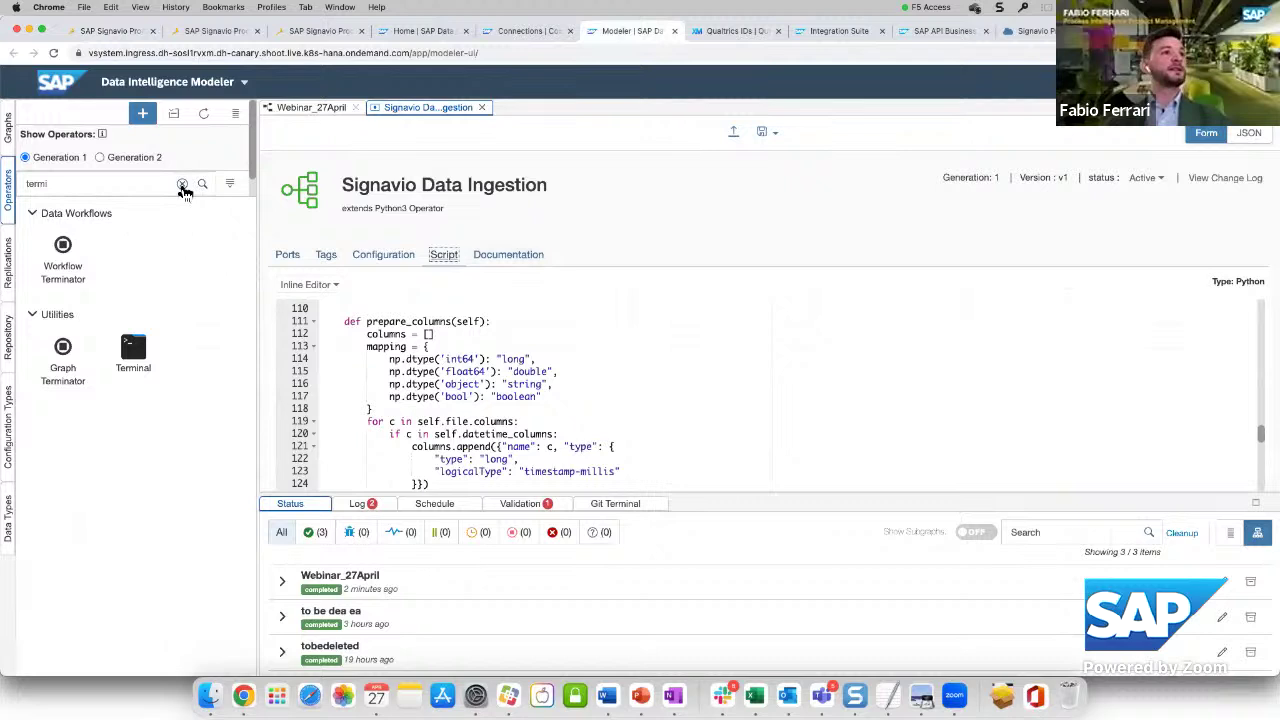
pyautogui.doubleClick(73, 192)
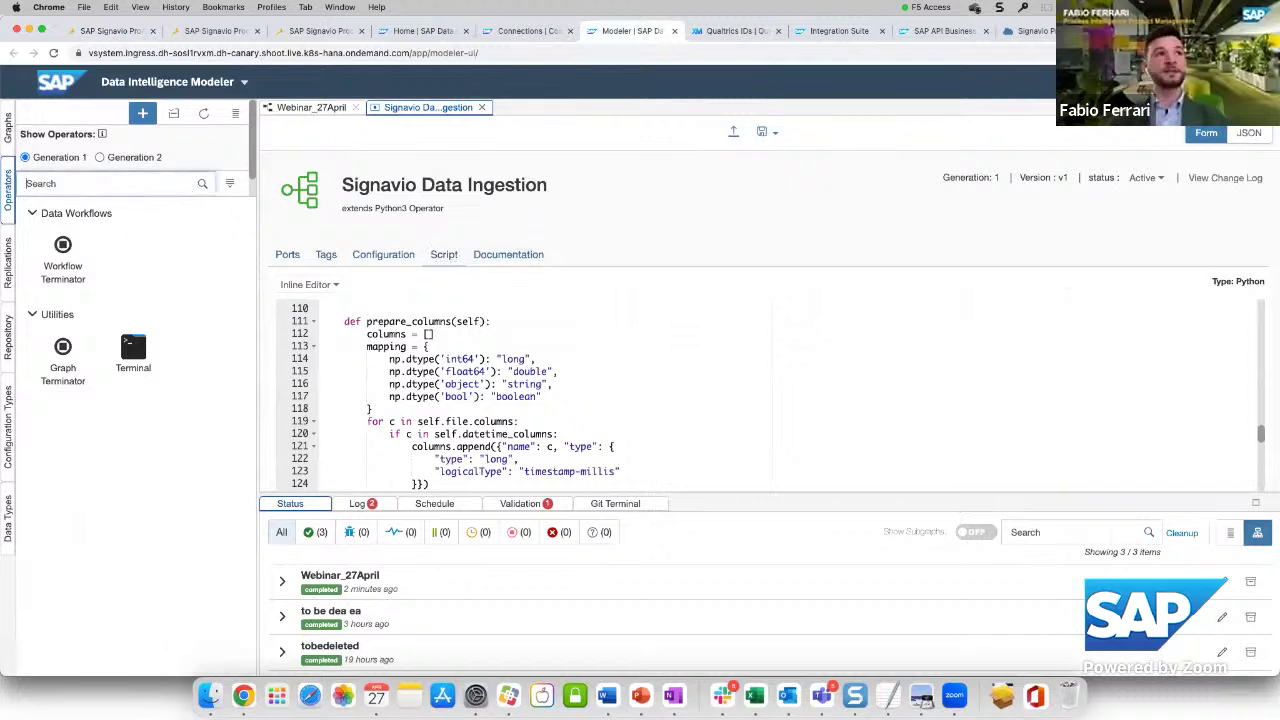
pyautogui.press('BackSpace')
pyautogui.click(481, 107)
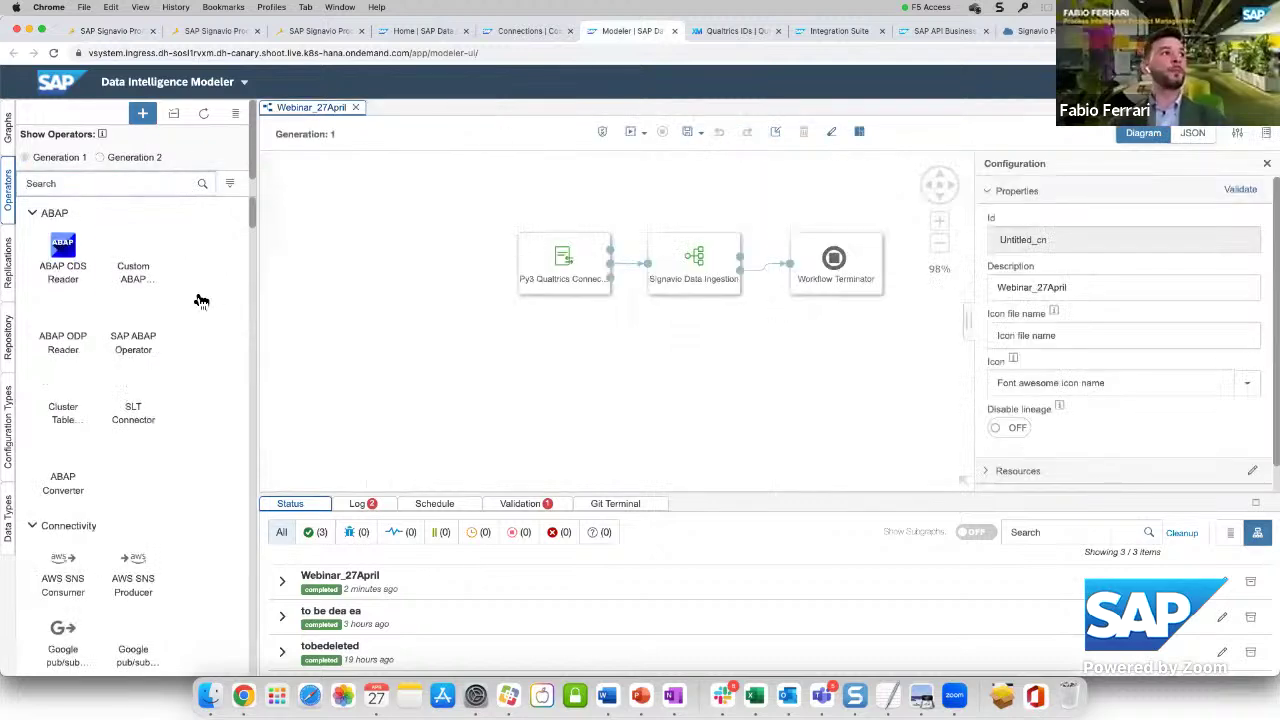
# Browse the full operator list and view, then dismiss, the To File operator's details card
pyautogui.scroll(-2, 95, 325)
pyautogui.scroll(2, 95, 328)
pyautogui.scroll(-6, 108, 365)
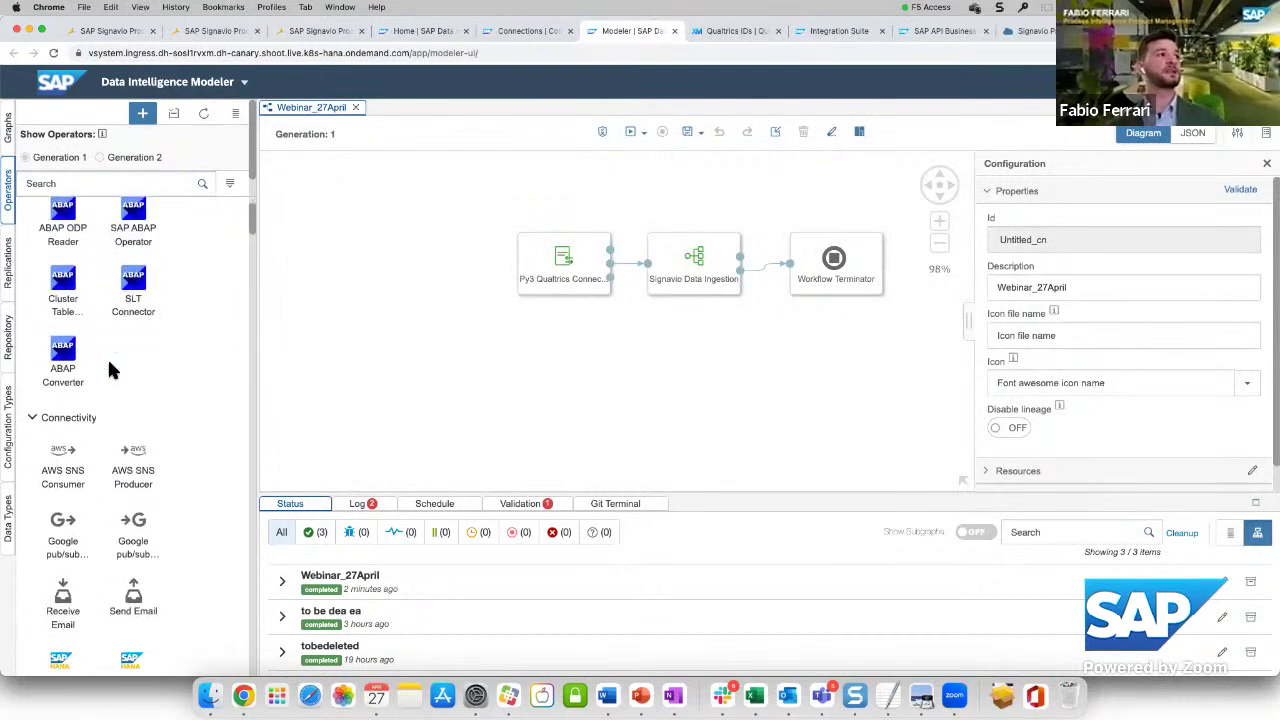
pyautogui.scroll(-8, 110, 420)
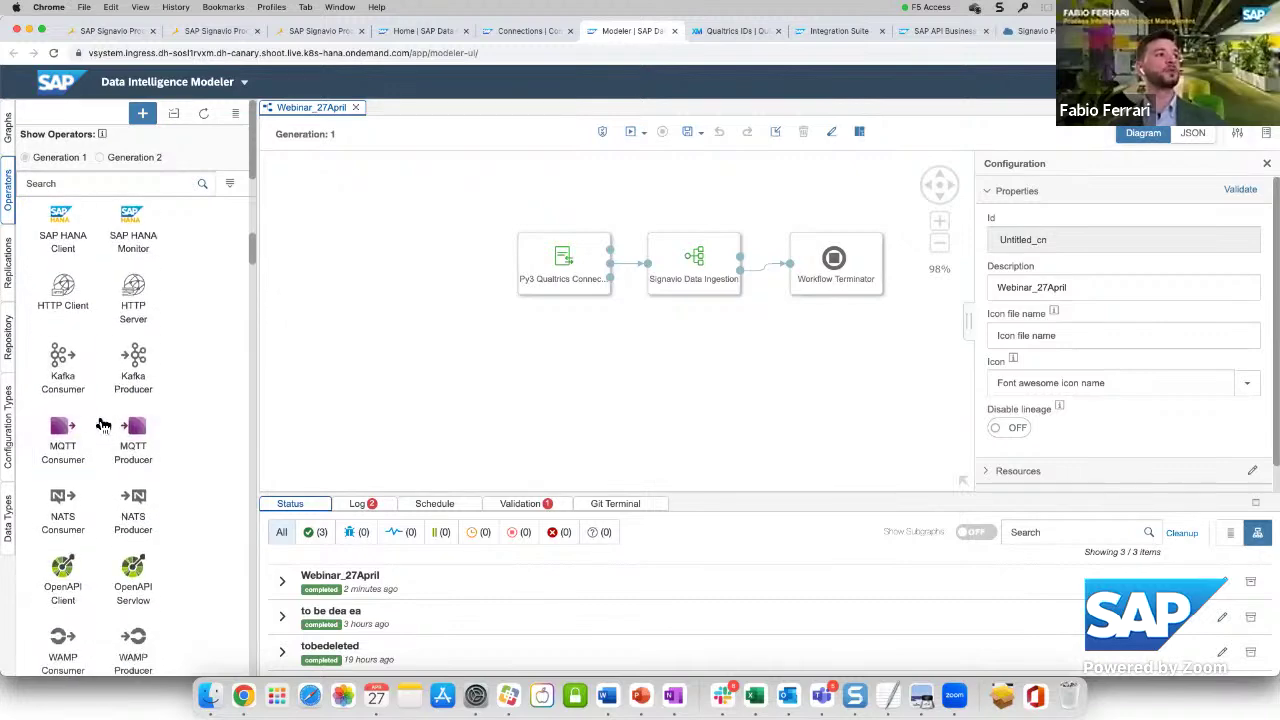
pyautogui.scroll(-2, 97, 408)
pyautogui.scroll(-12, 97, 408)
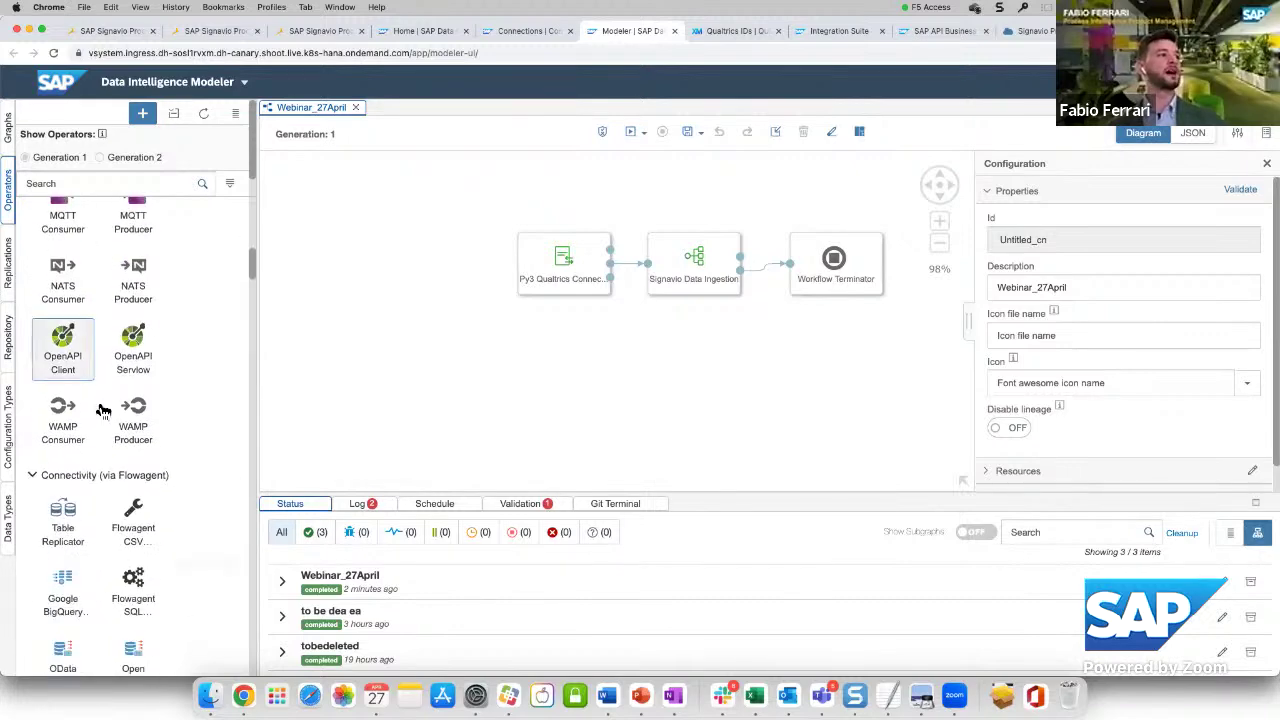
pyautogui.scroll(-16, 135, 455)
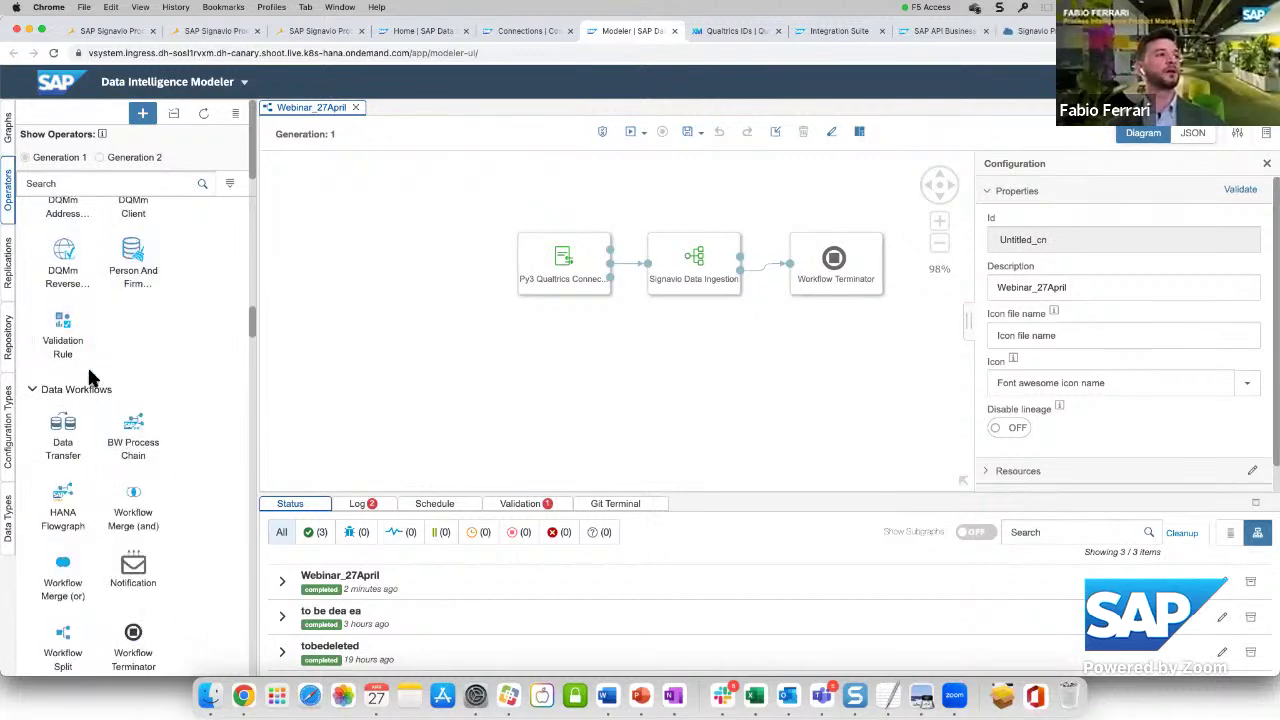
pyautogui.scroll(-14, 98, 400)
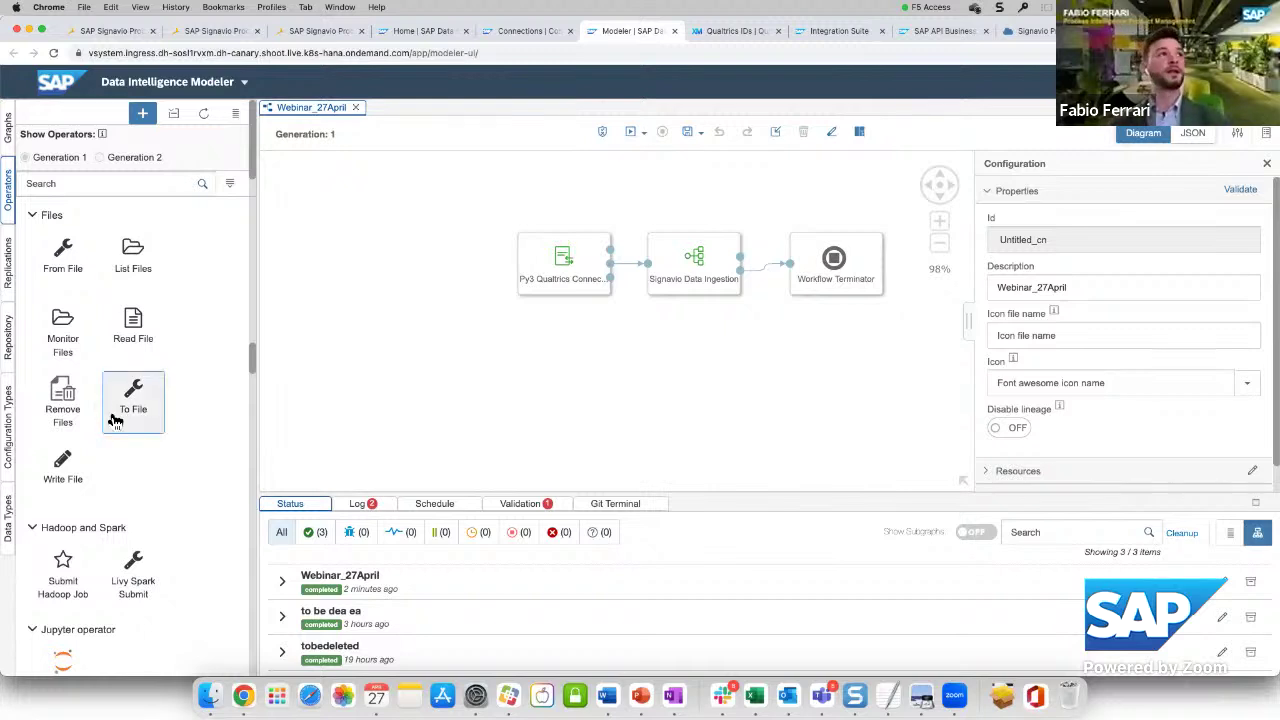
pyautogui.click(133, 400)
pyautogui.click(349, 320)
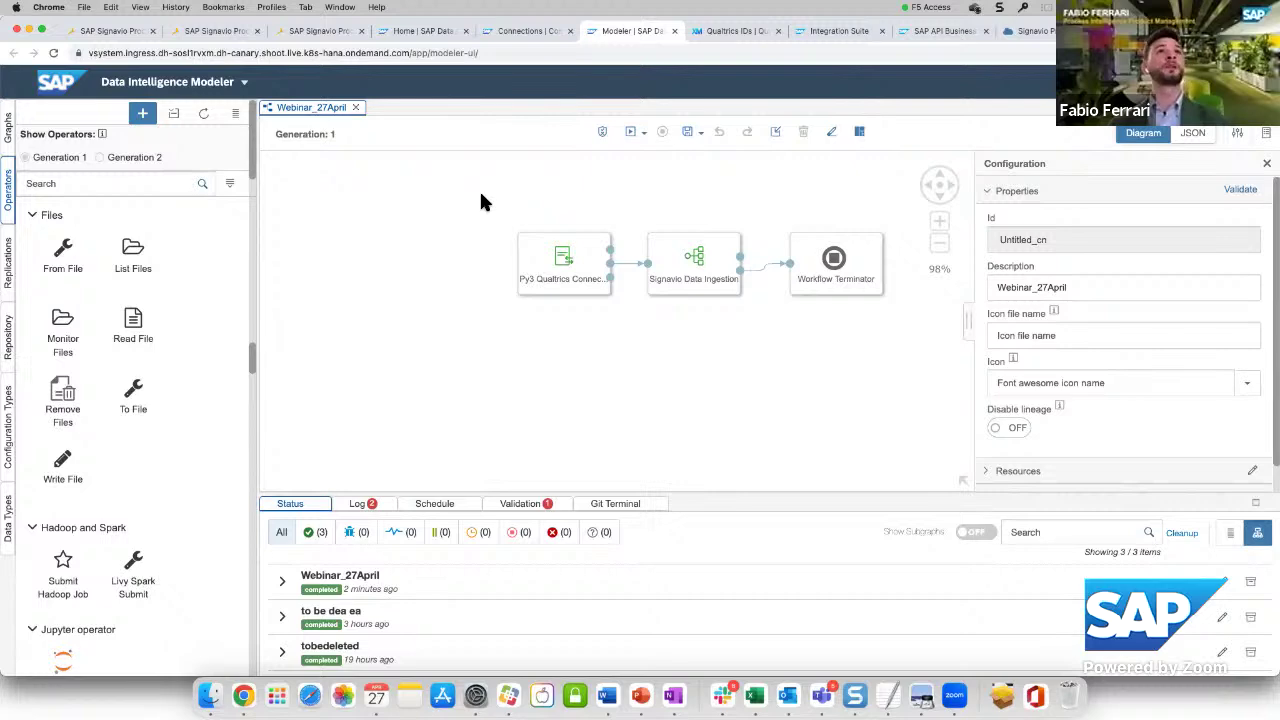
# Re-establish the expired Integration Suite session, dismiss the News dialog, and return to the Home page
pyautogui.click(822, 31)
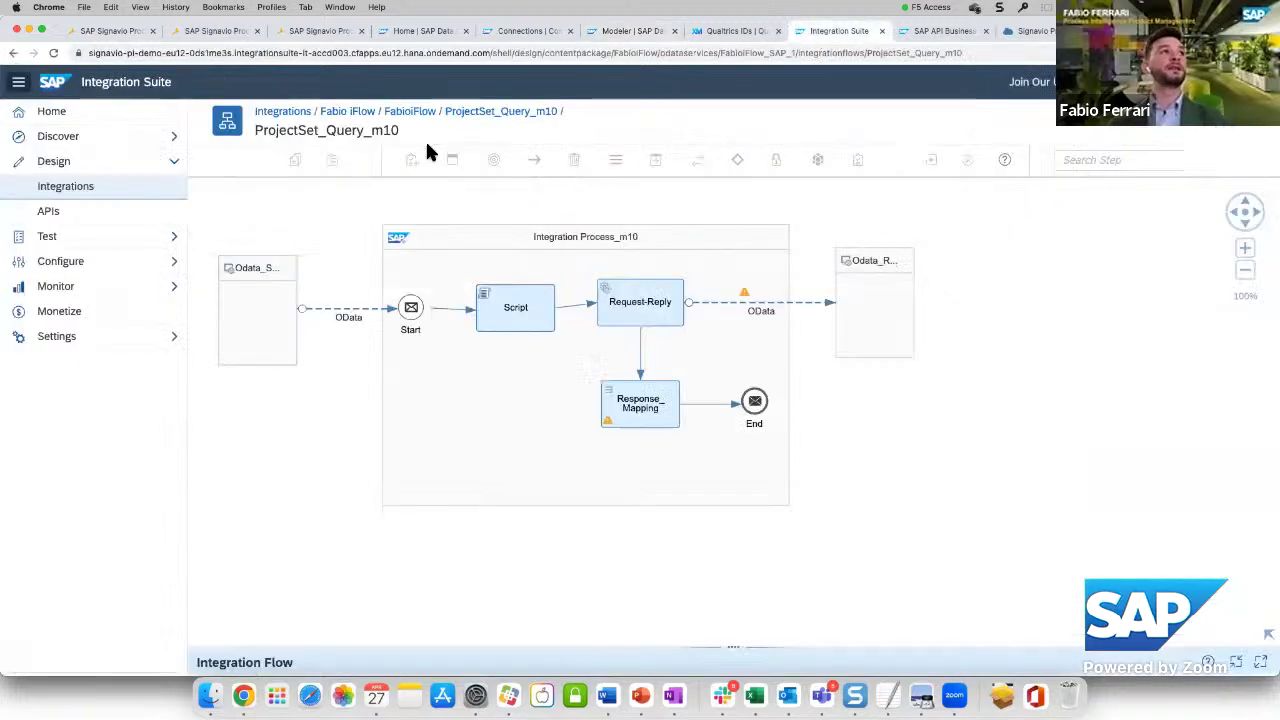
pyautogui.click(298, 113)
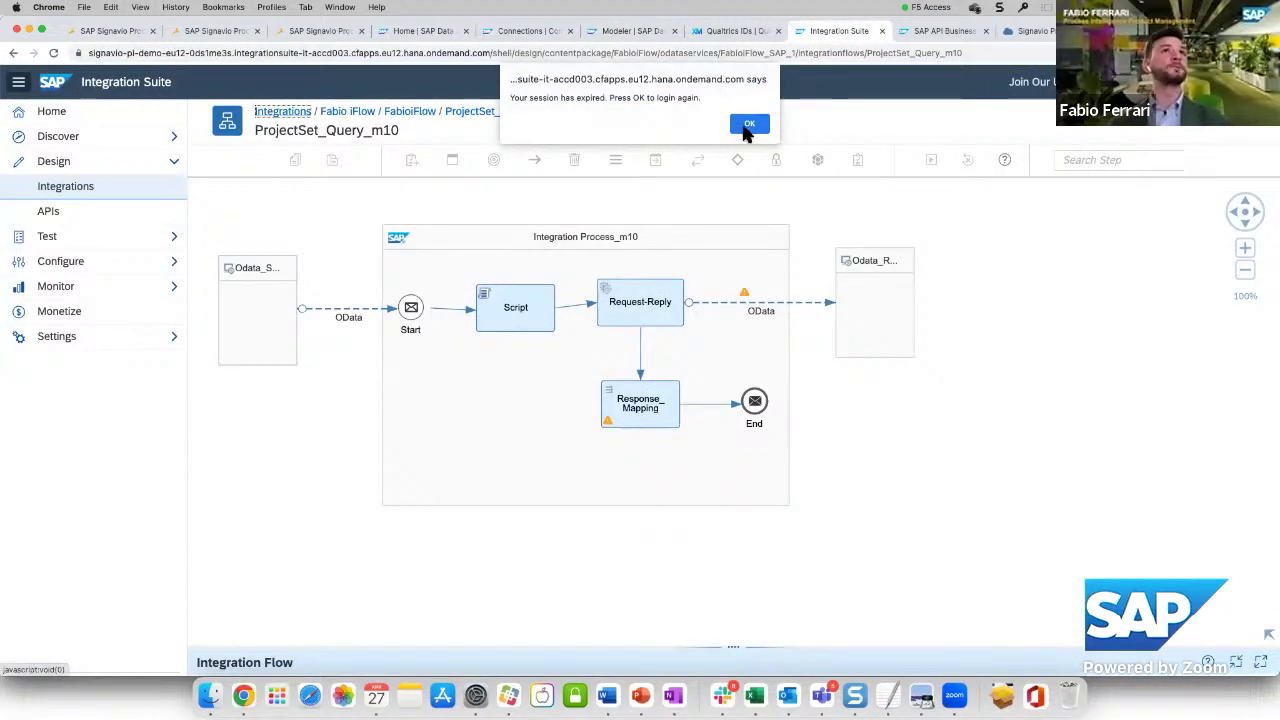
pyautogui.click(748, 126)
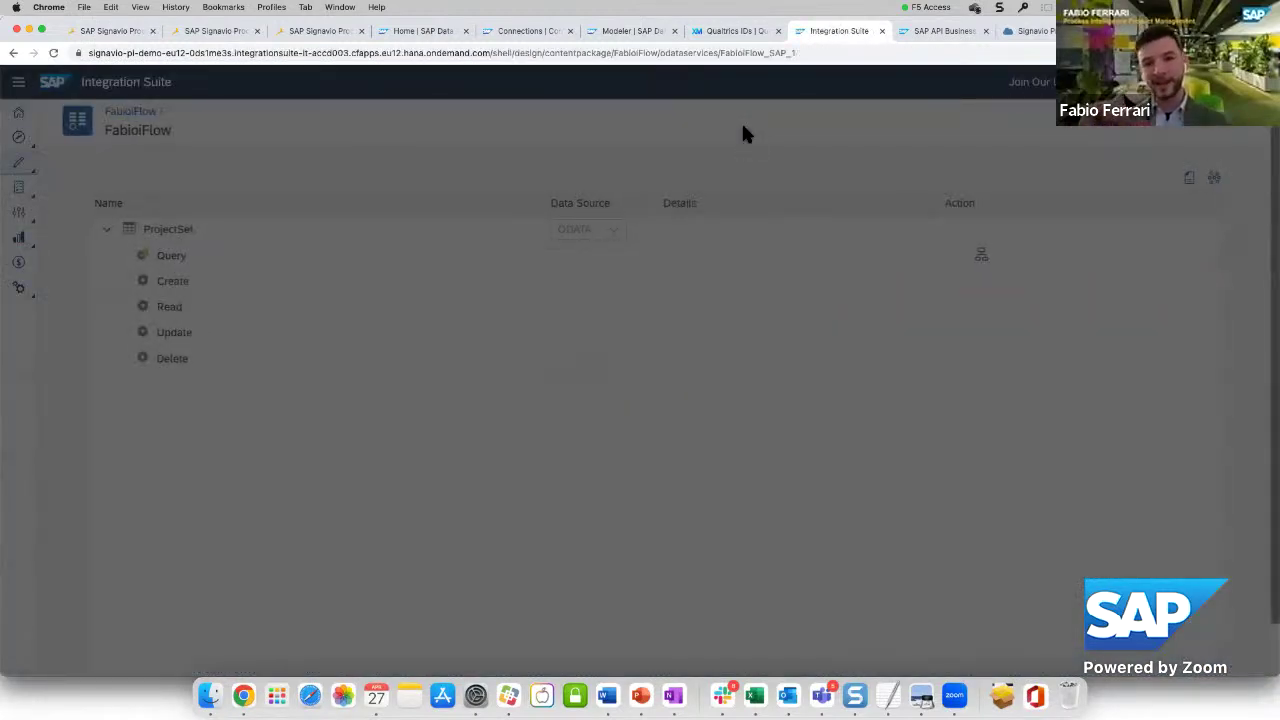
pyautogui.click(884, 545)
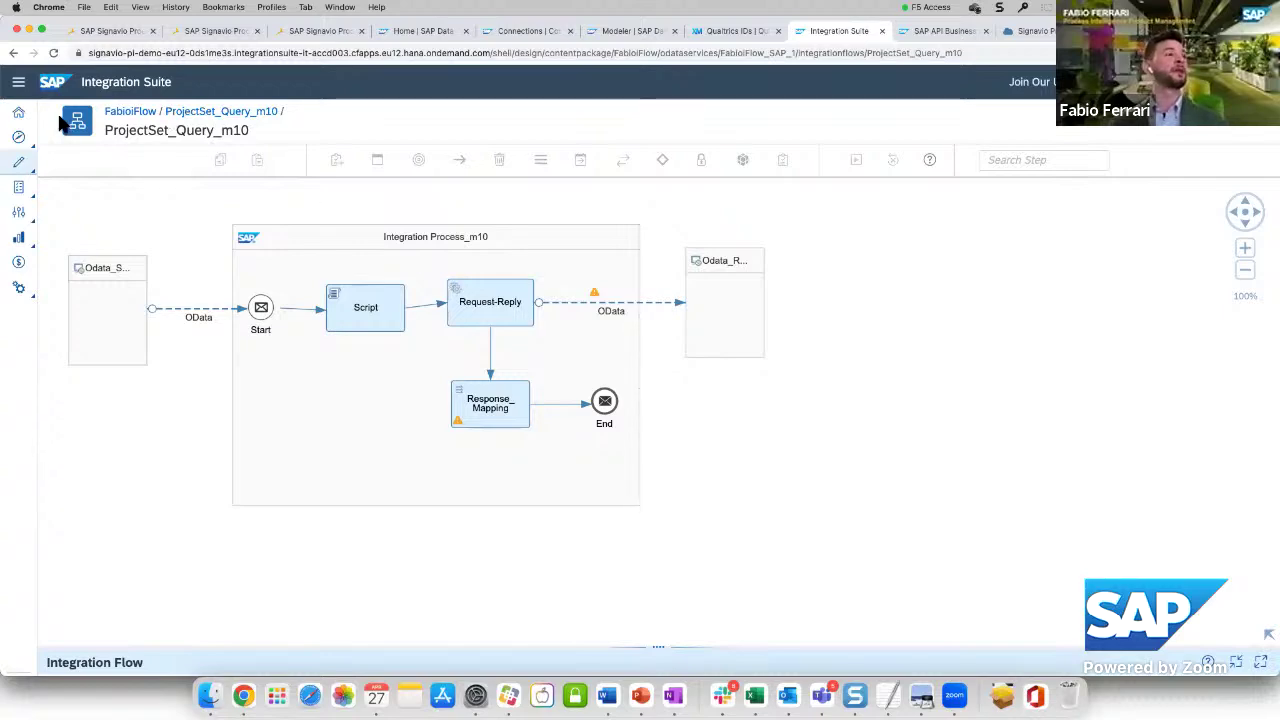
pyautogui.click(19, 115)
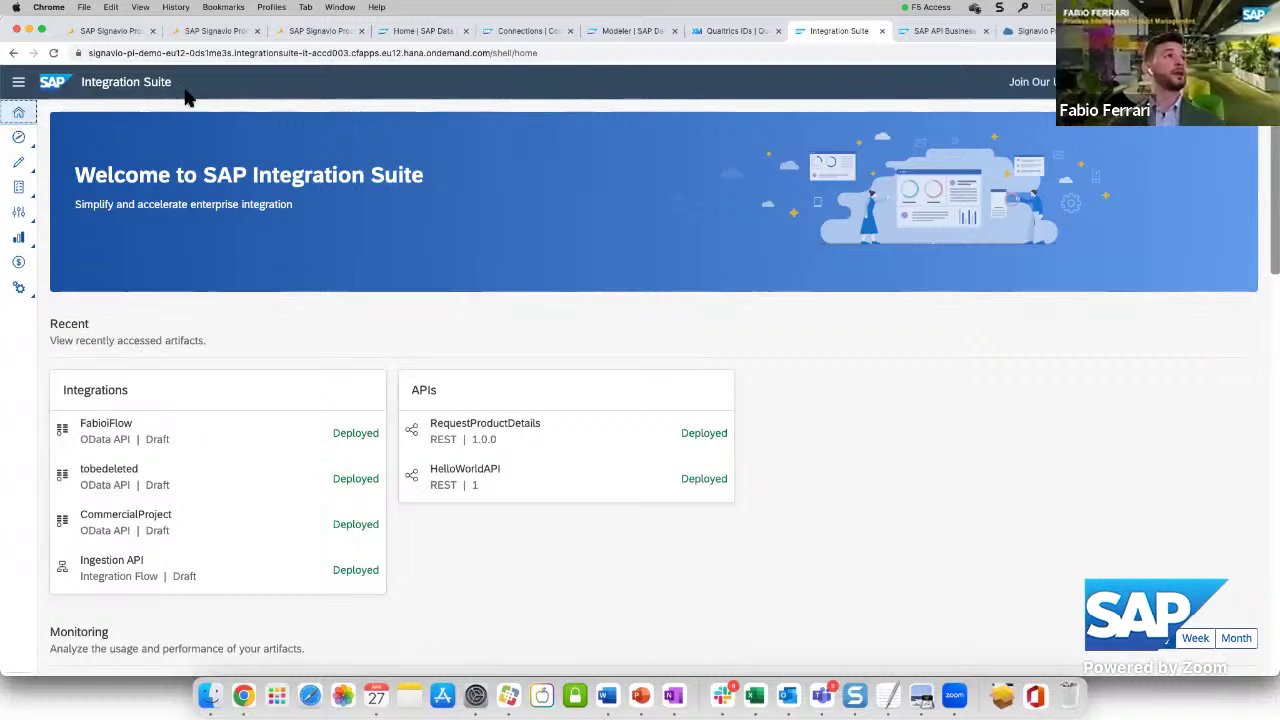
# Under Design > Integrations, open the Fabio iFlow package's FabioiFlow artifact, then the Query operation's flow
pyautogui.click(18, 81)
pyautogui.click(84, 166)
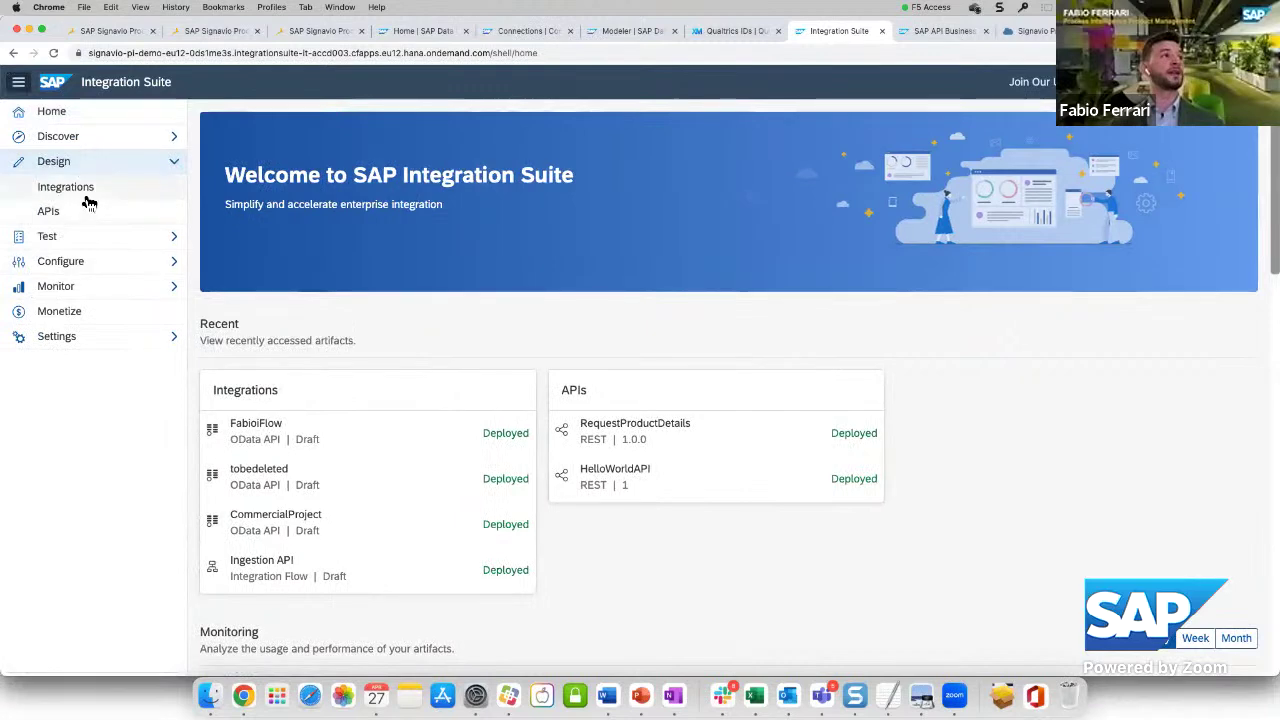
pyautogui.click(82, 187)
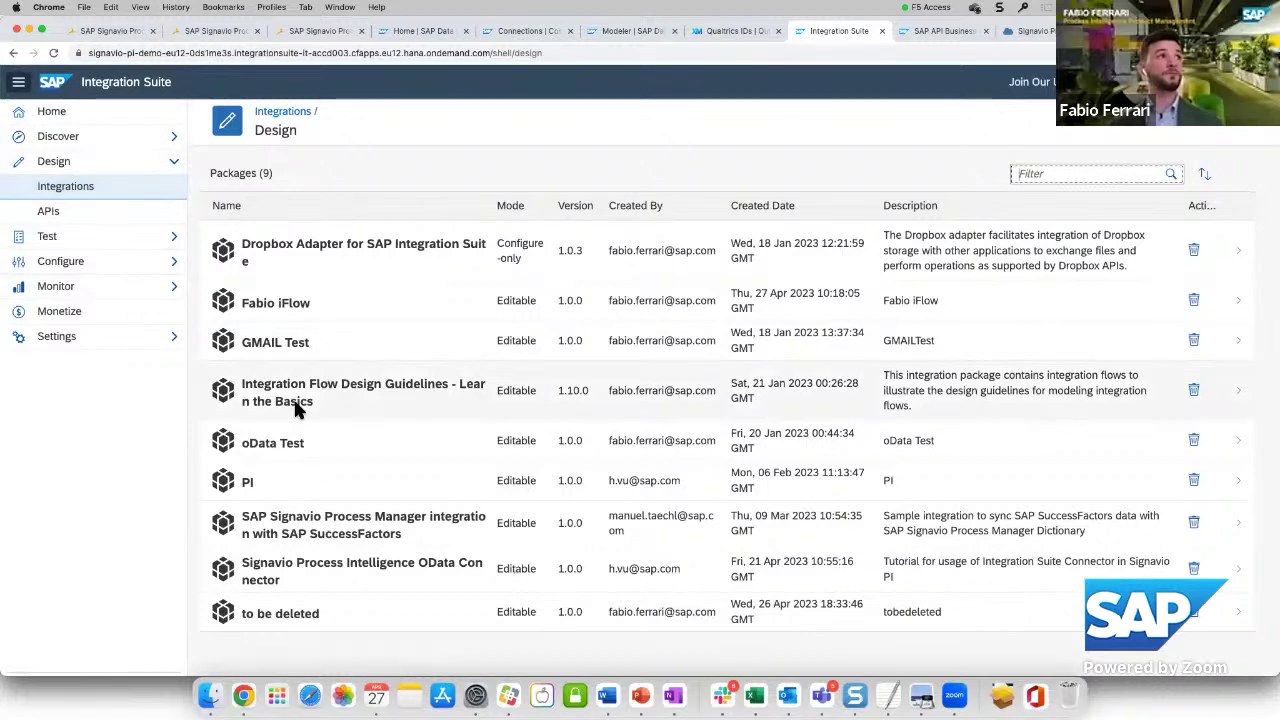
pyautogui.click(316, 302)
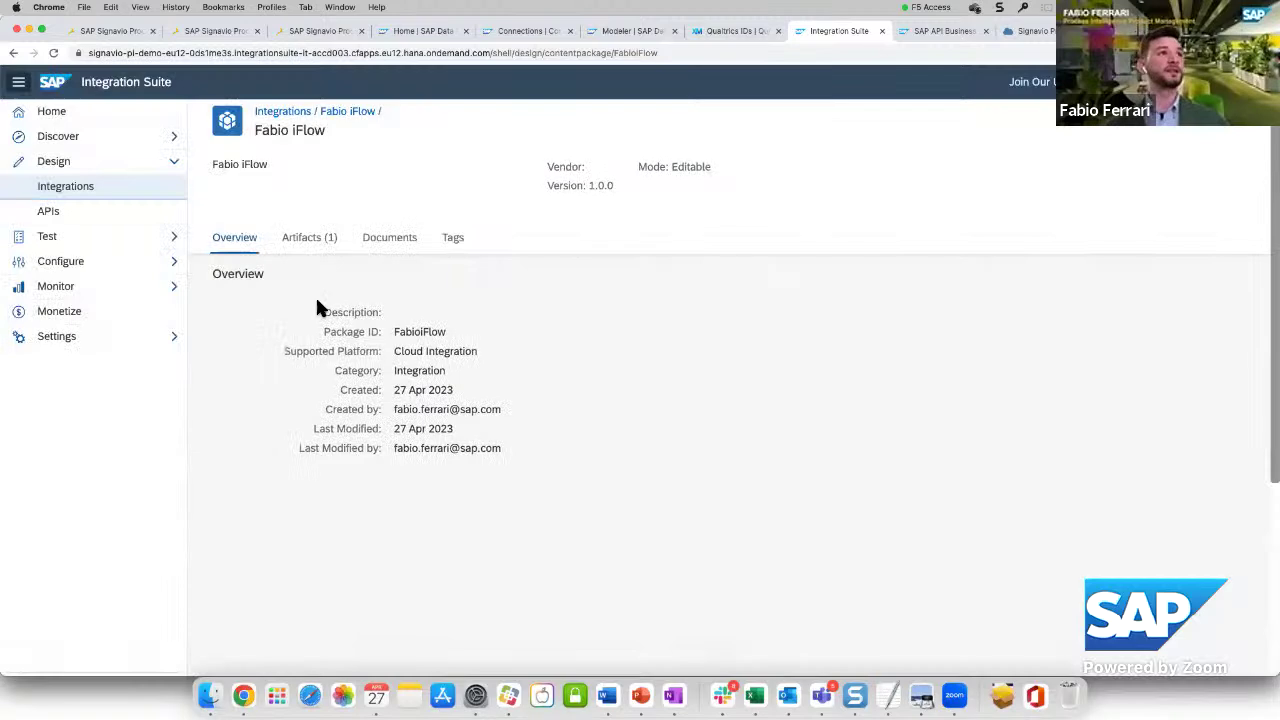
pyautogui.click(320, 240)
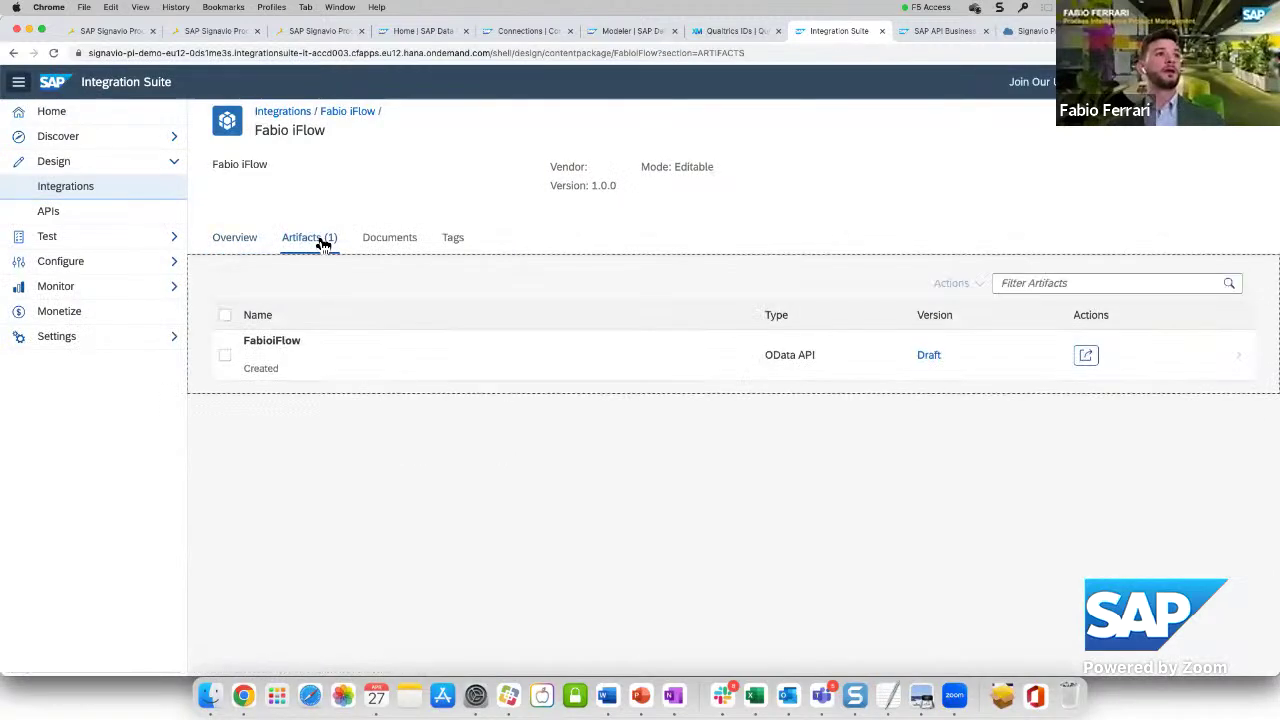
pyautogui.click(357, 351)
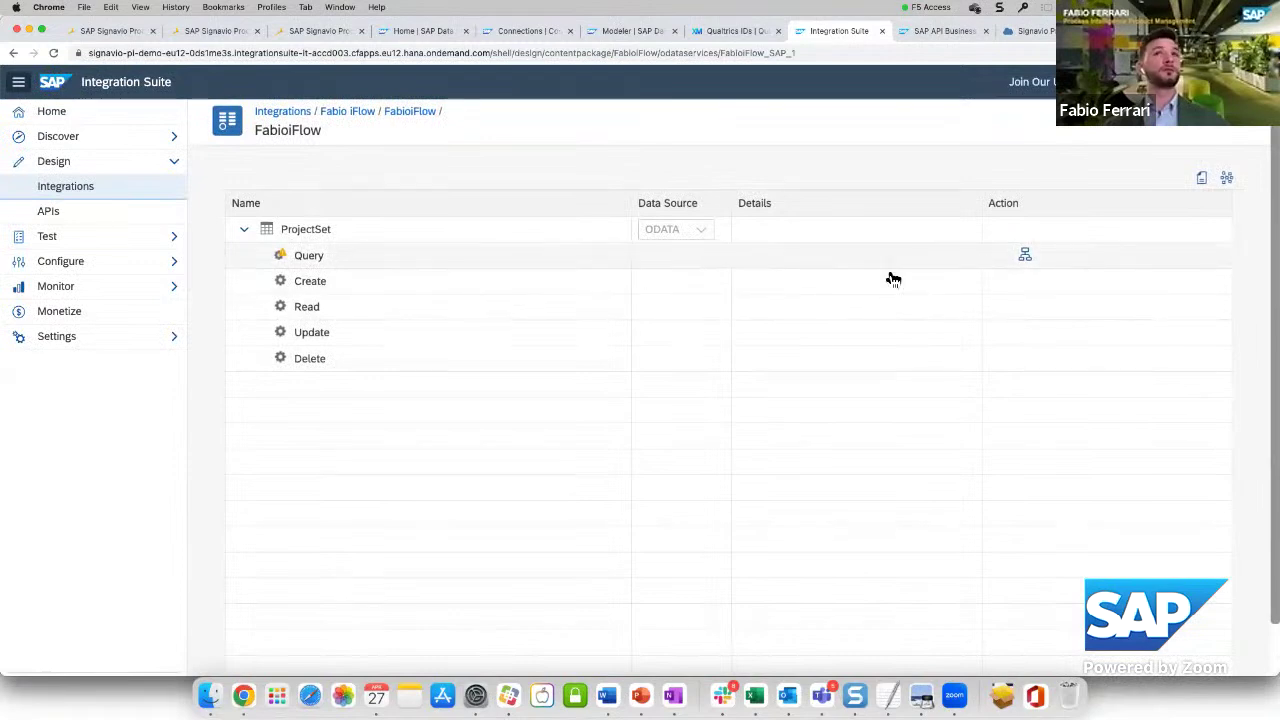
pyautogui.click(1024, 255)
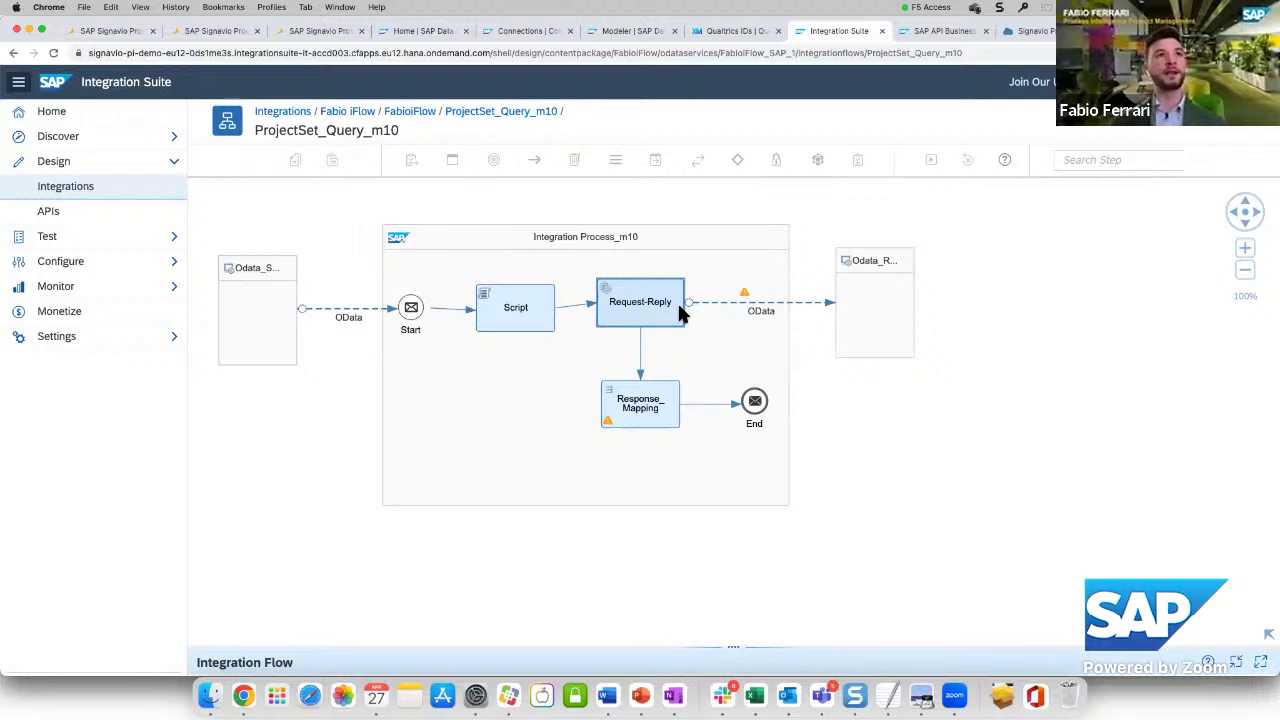
# Walk through the Integration Process, Response_Mapping and OData receiver, then advance the presentation to Key Takeaways
pyautogui.click(645, 460)
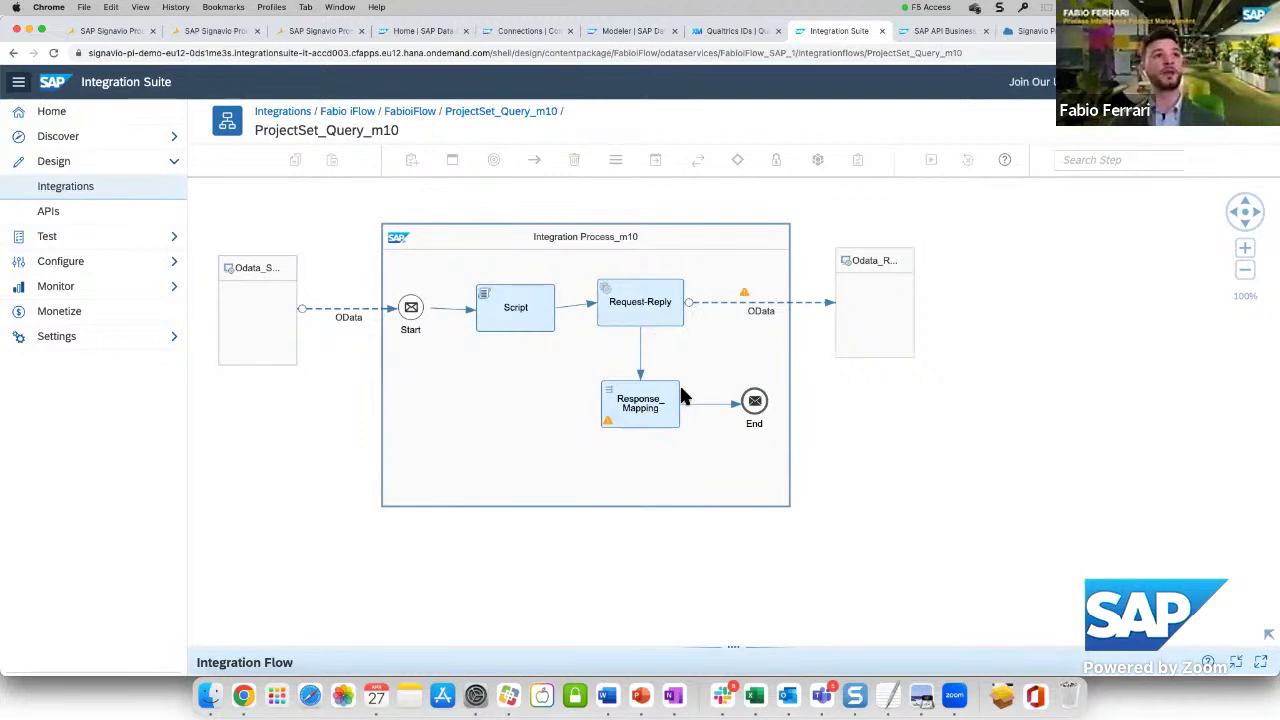
pyautogui.click(617, 416)
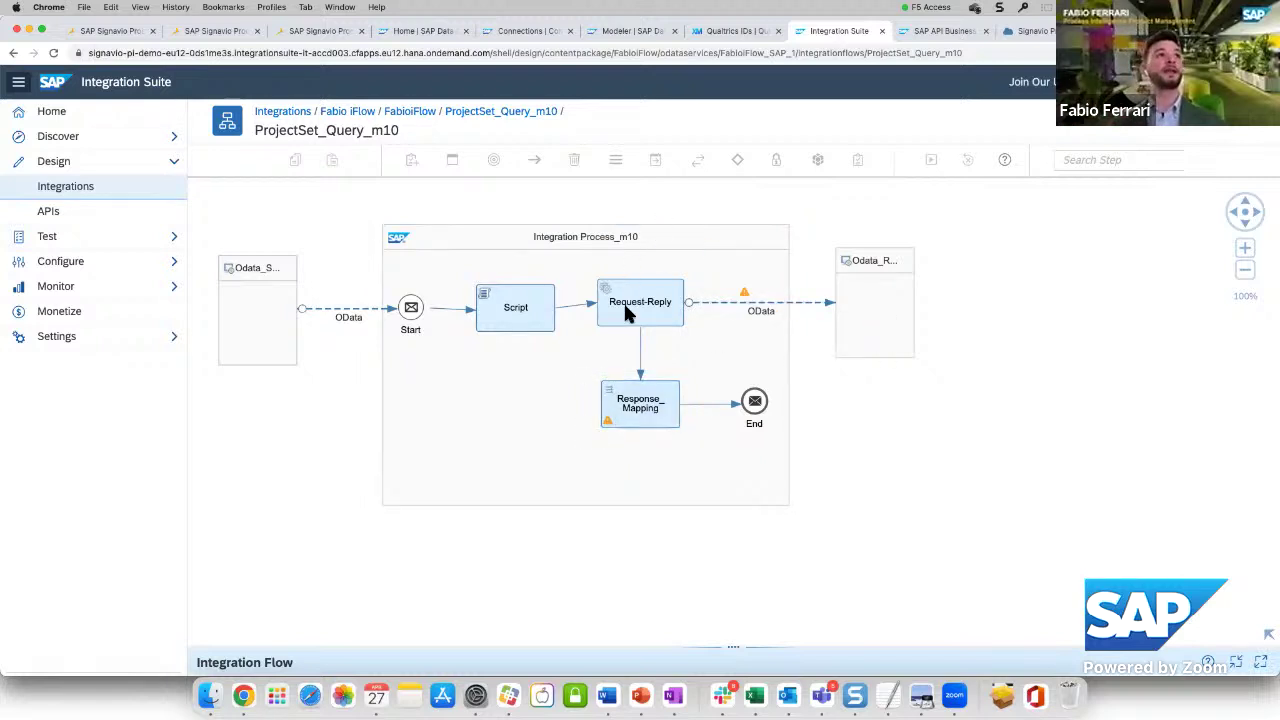
pyautogui.click(628, 340)
pyautogui.click(876, 310)
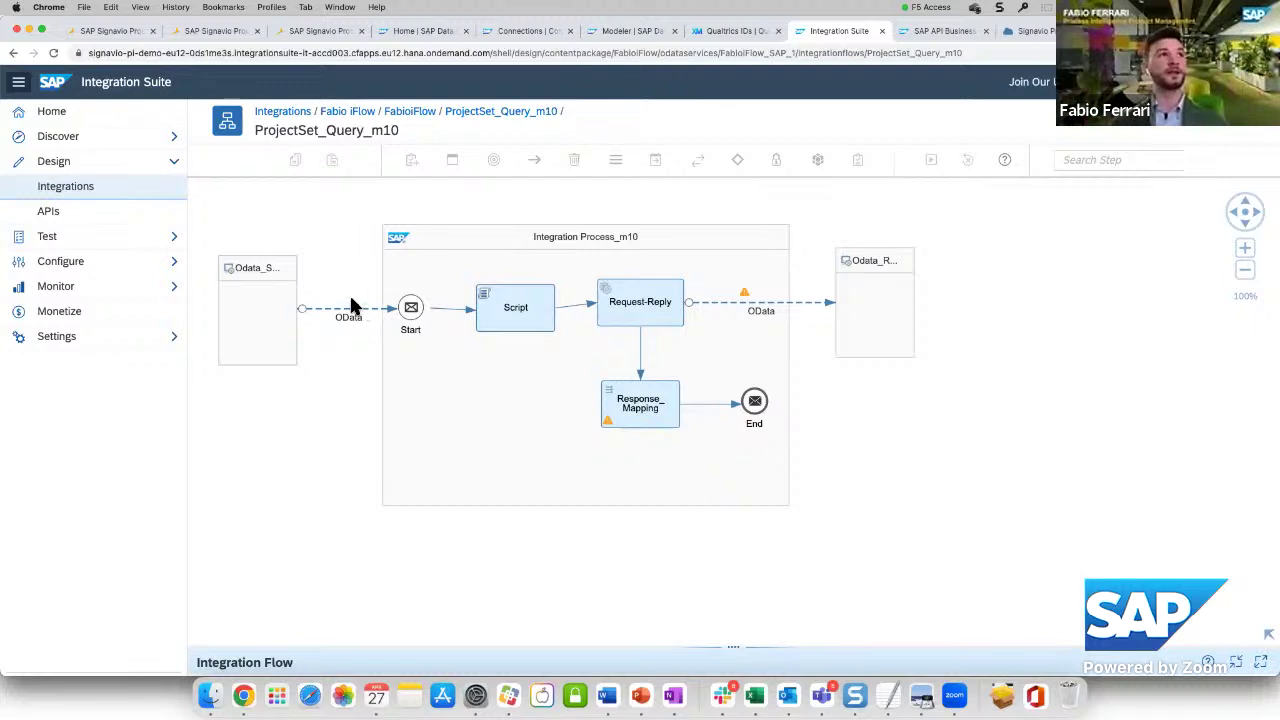
pyautogui.click(548, 378)
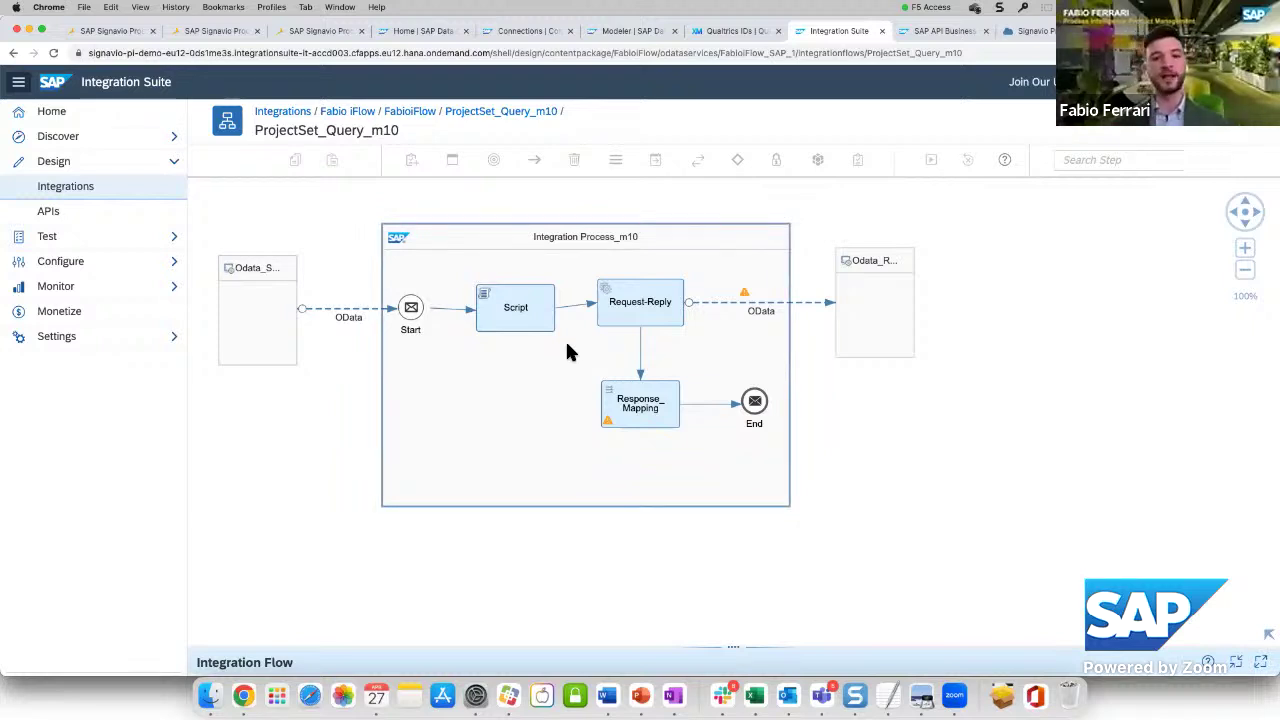
pyautogui.press('super+Tab')
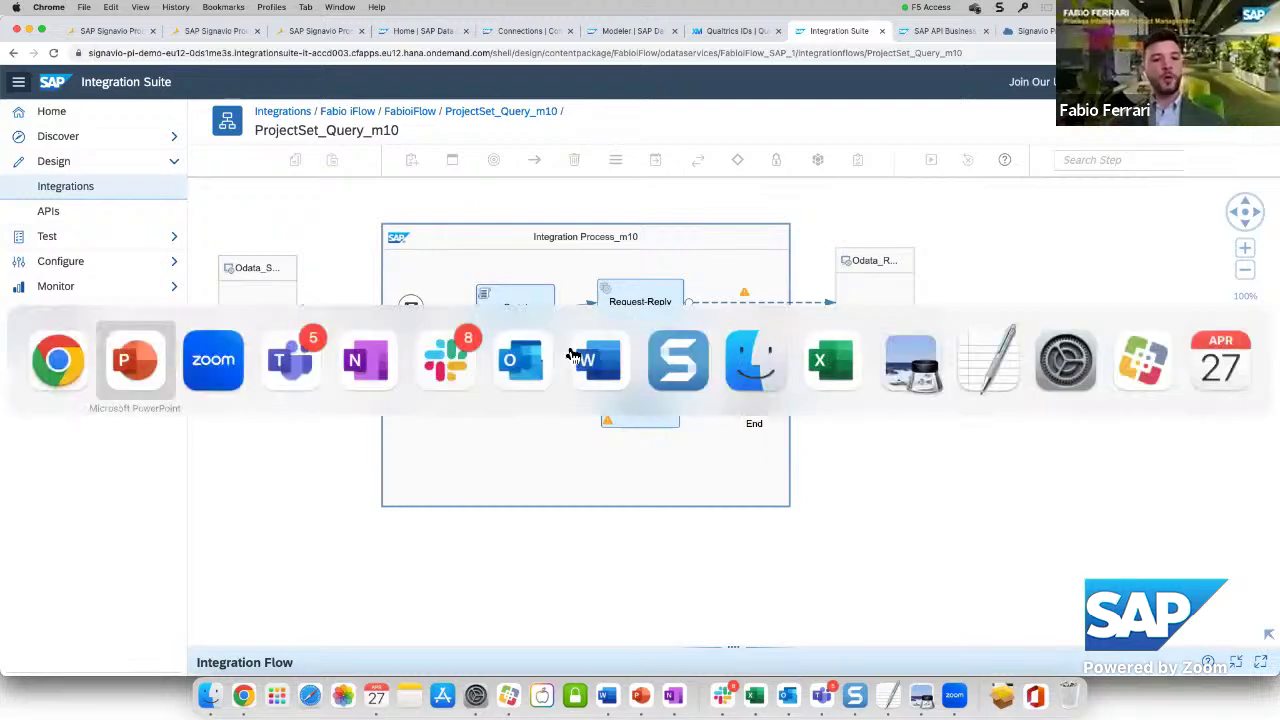
pyautogui.press('Right')
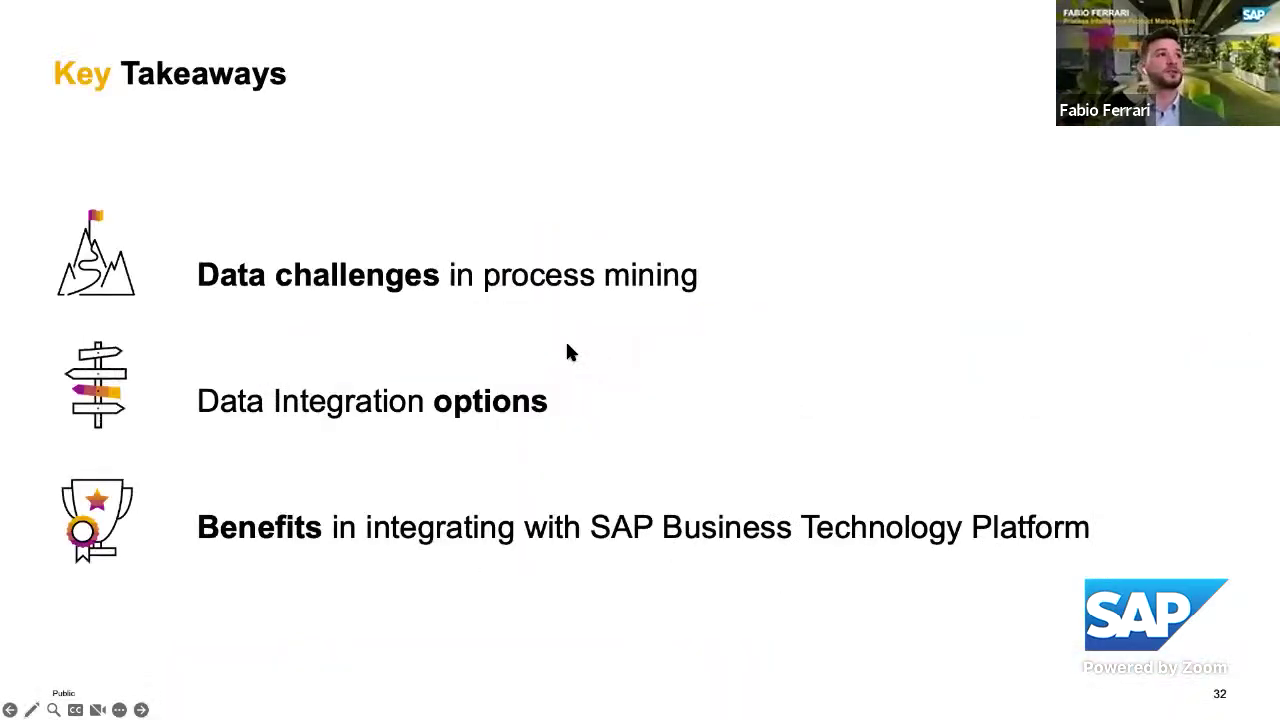